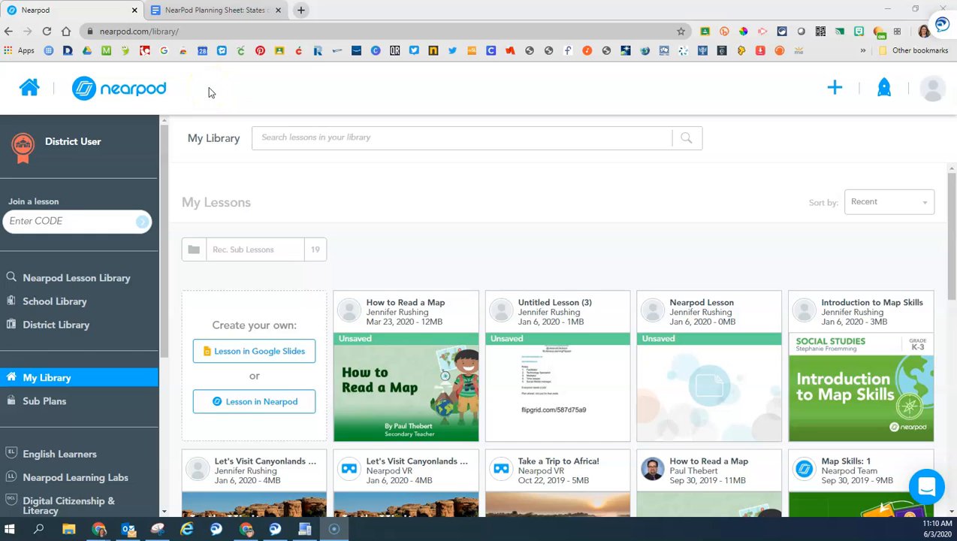
Step: Review the States of Matter planning sheet in Google Docs, from the topic and TEK down to the quiz questions and answers
left_click(204, 11)
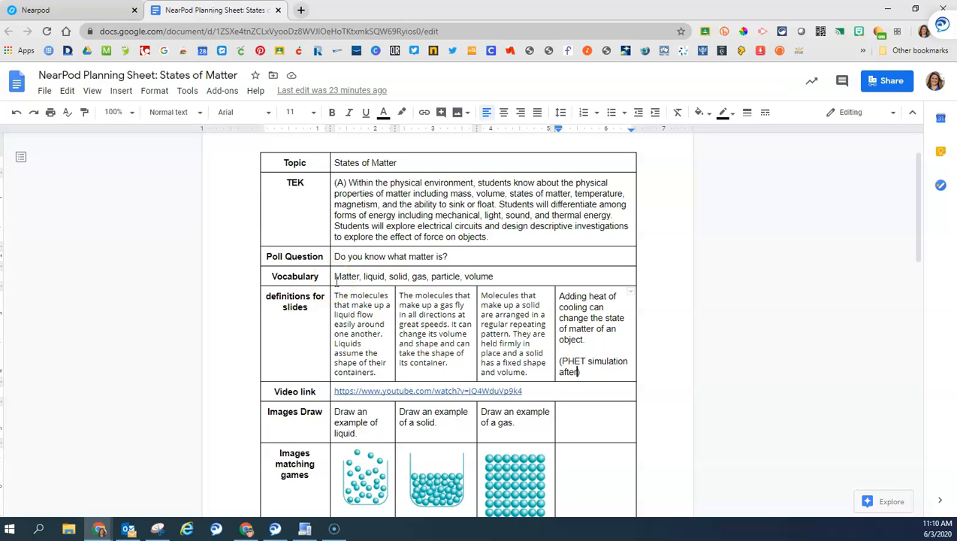
scroll(373, 274, "down", 4)
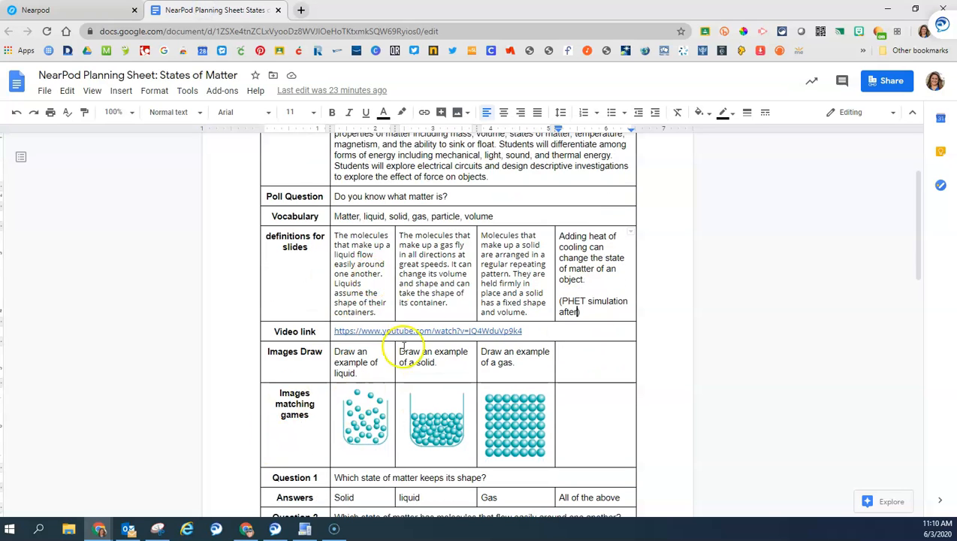
scroll(418, 362, "up", 5)
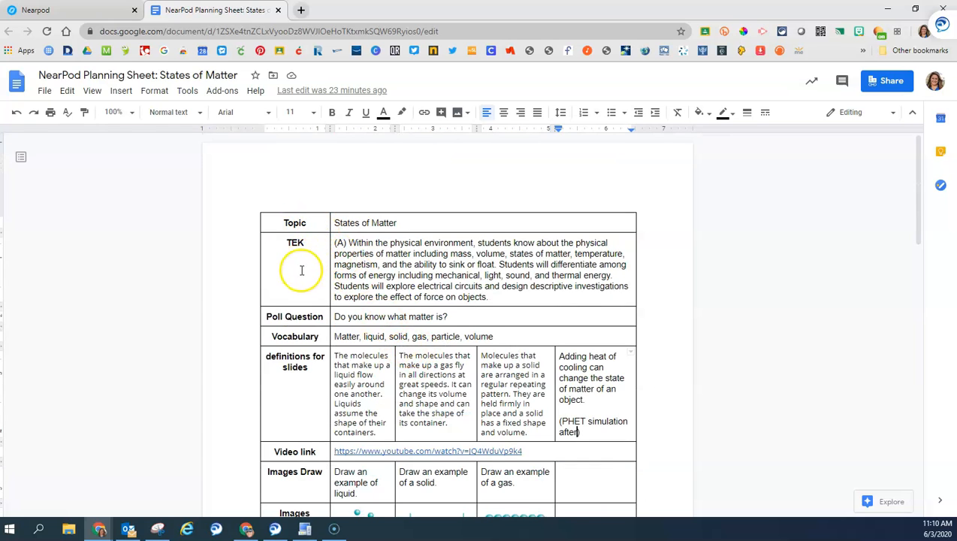
scroll(318, 321, "down", 1)
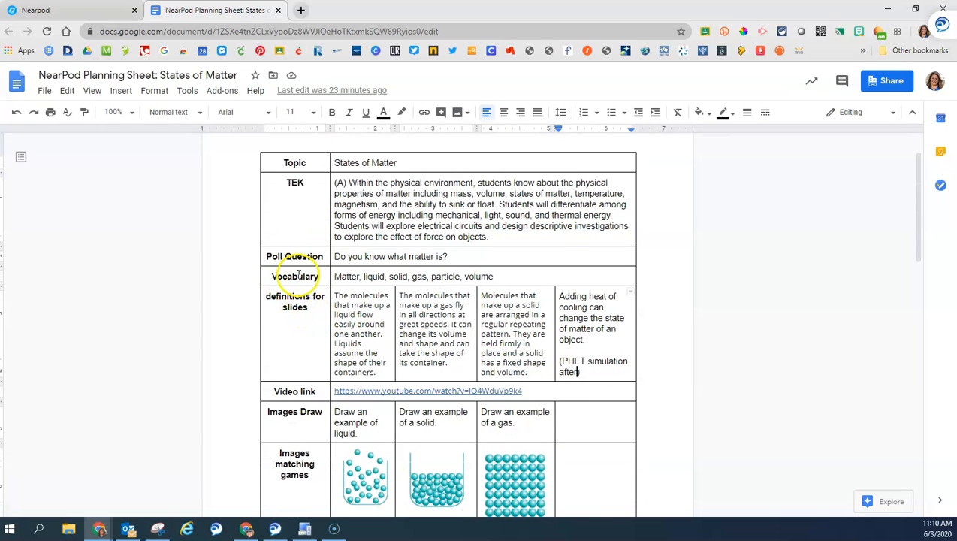
scroll(313, 342, "down", 2)
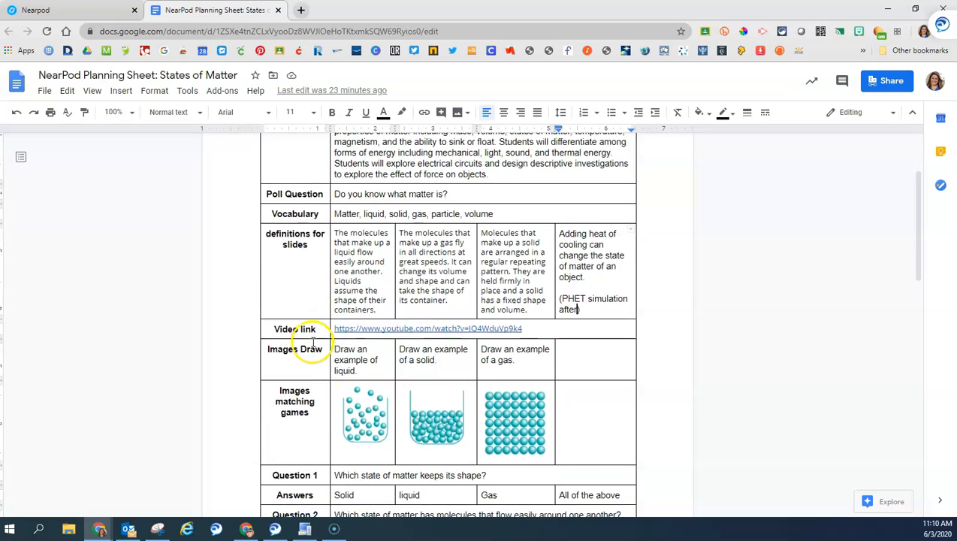
scroll(326, 369, "down", 1)
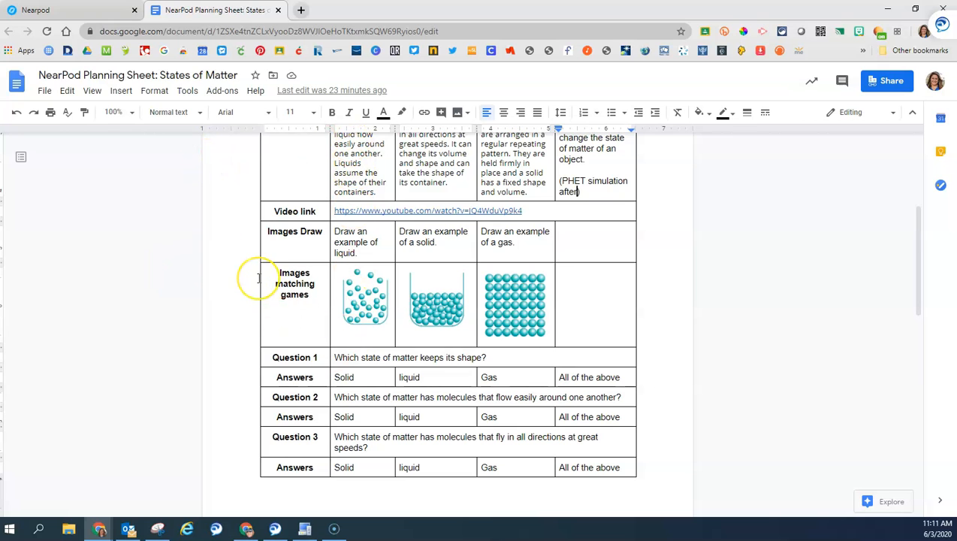
scroll(258, 278, "up", 2)
scroll(257, 278, "up", 2)
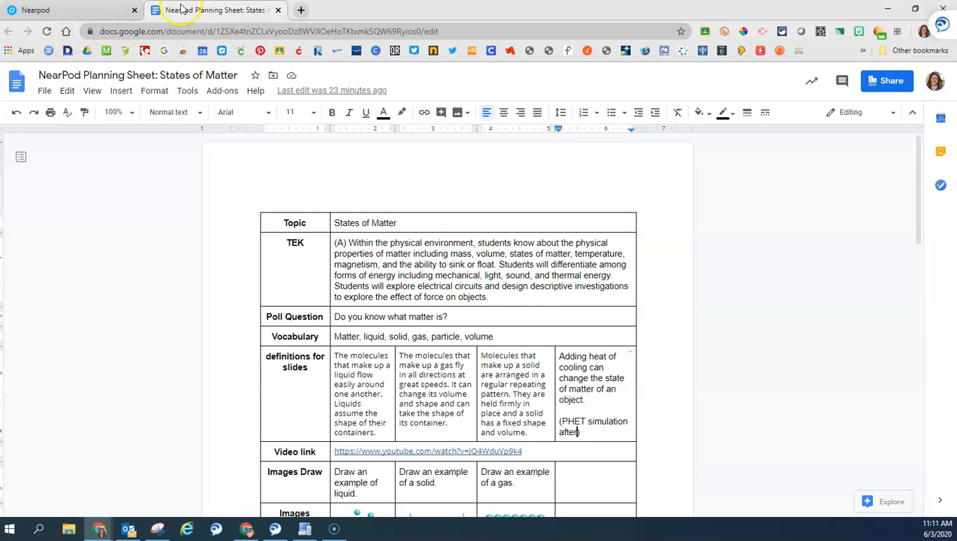
Step: Switch to Nearpod, create a new lesson in Nearpod format and add a blank content slide to it
left_click(76, 10)
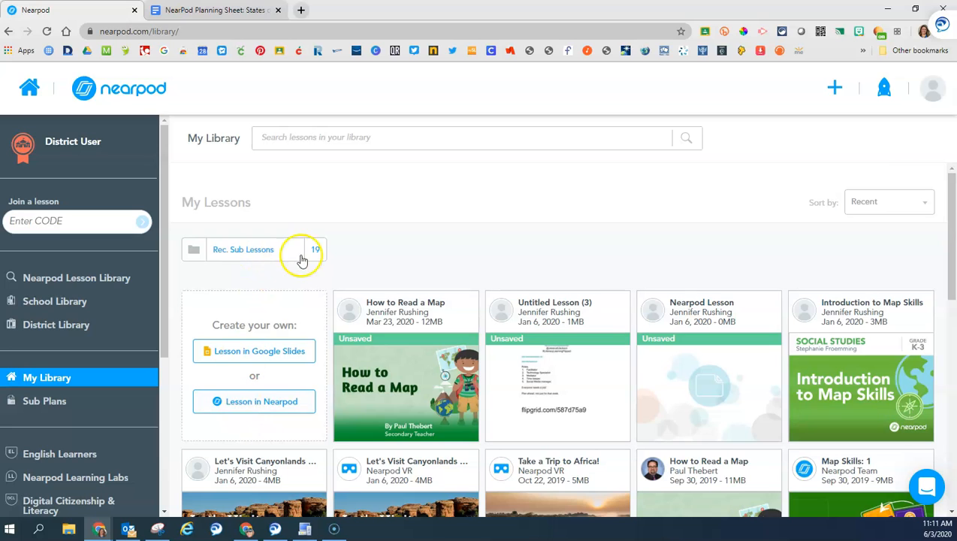
left_click(253, 403)
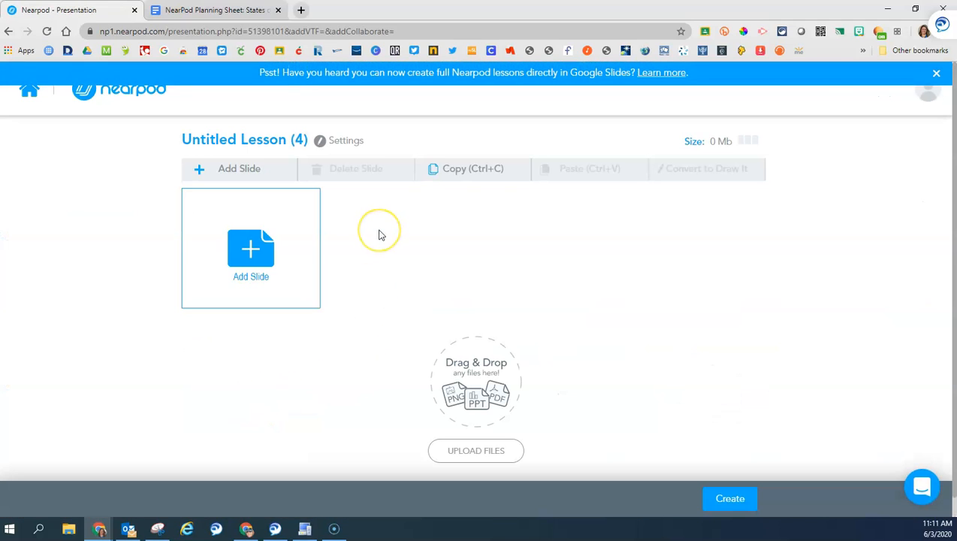
left_click(256, 269)
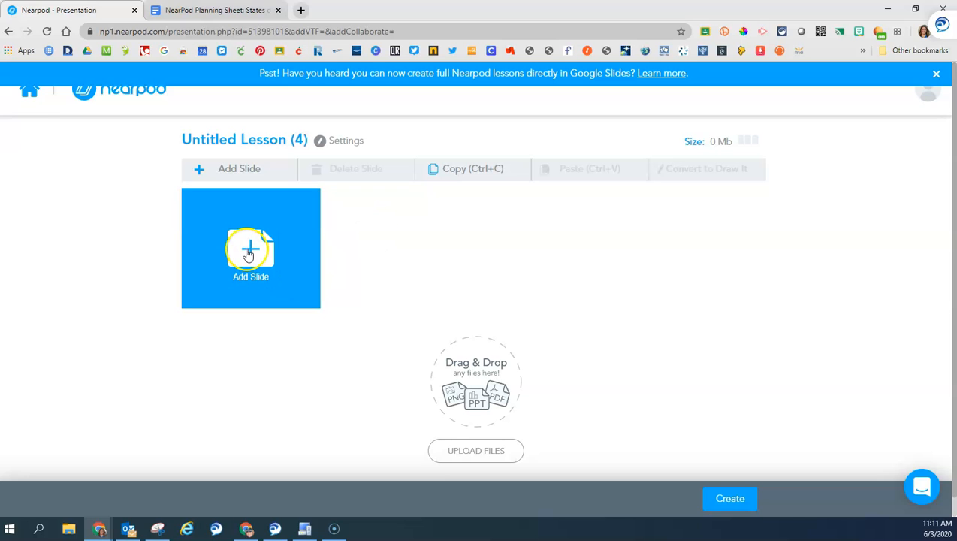
left_click(250, 254)
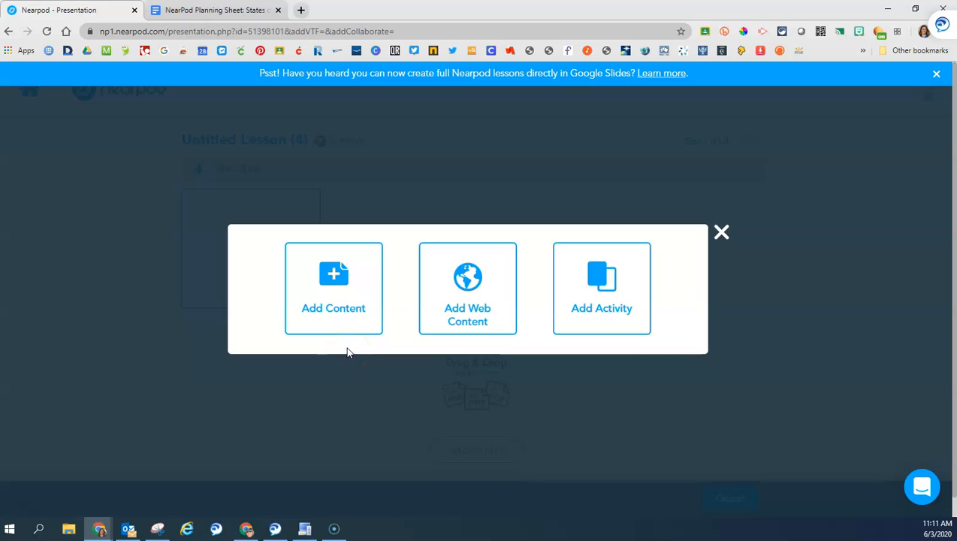
left_click(347, 329)
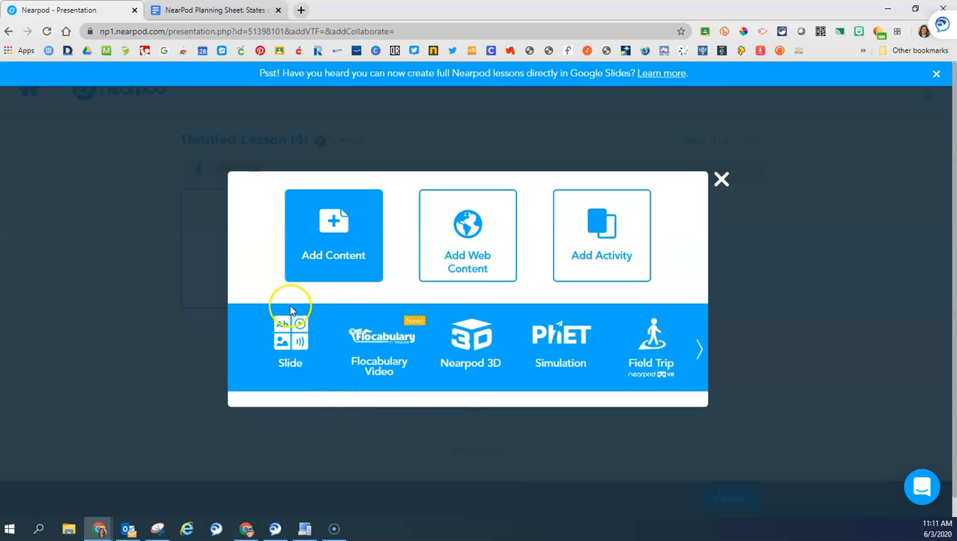
left_click(283, 346)
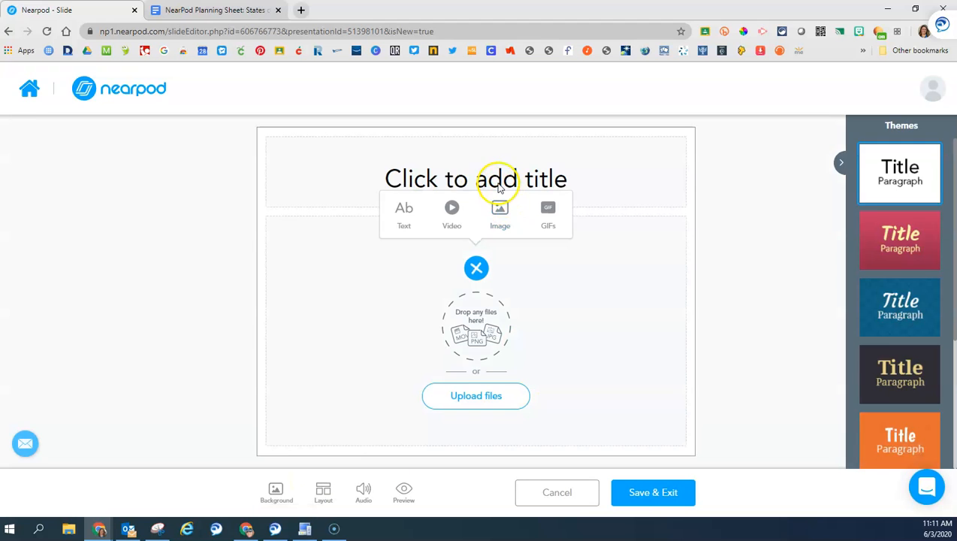
Step: Title the slide "States of Matter" and apply the black theme with bold white text
left_click(496, 173)
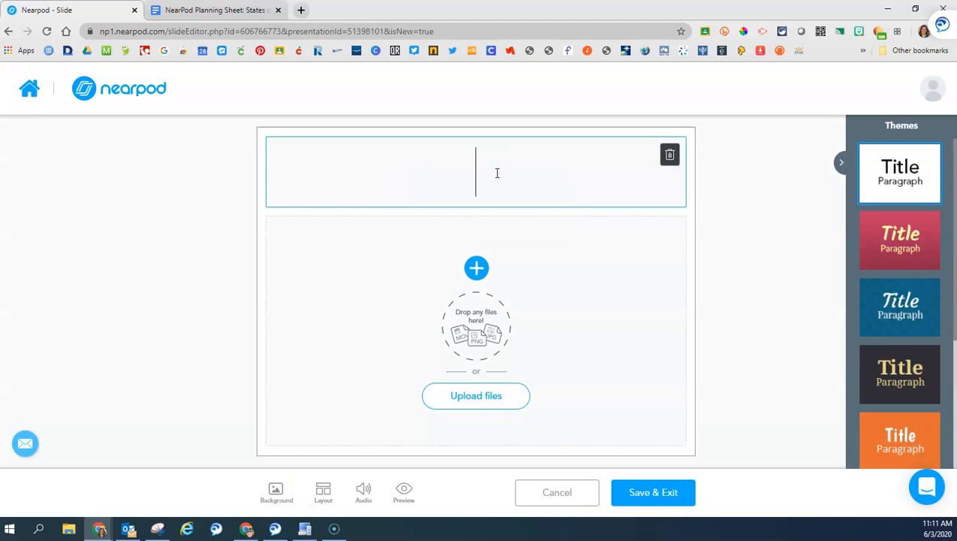
type("States of m")
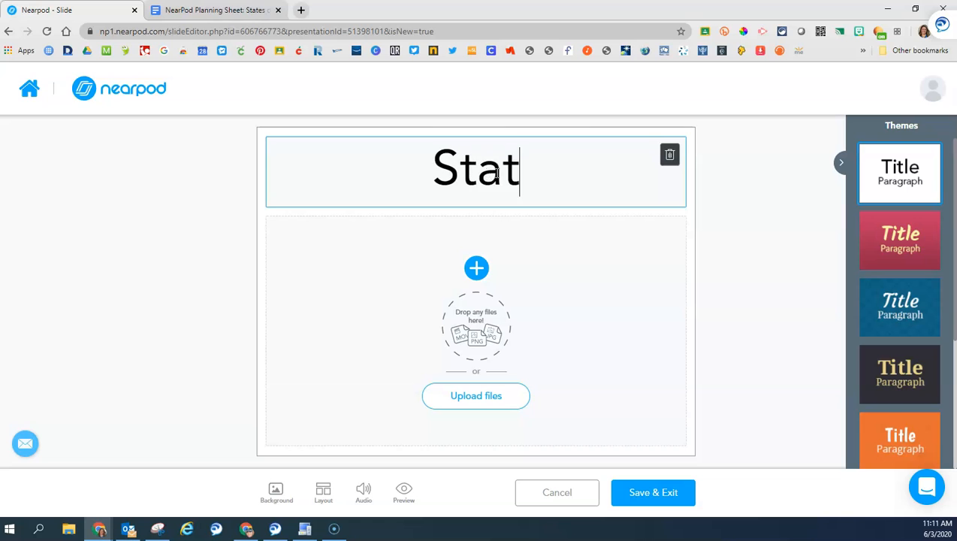
key("BackSpace")
type("Matter")
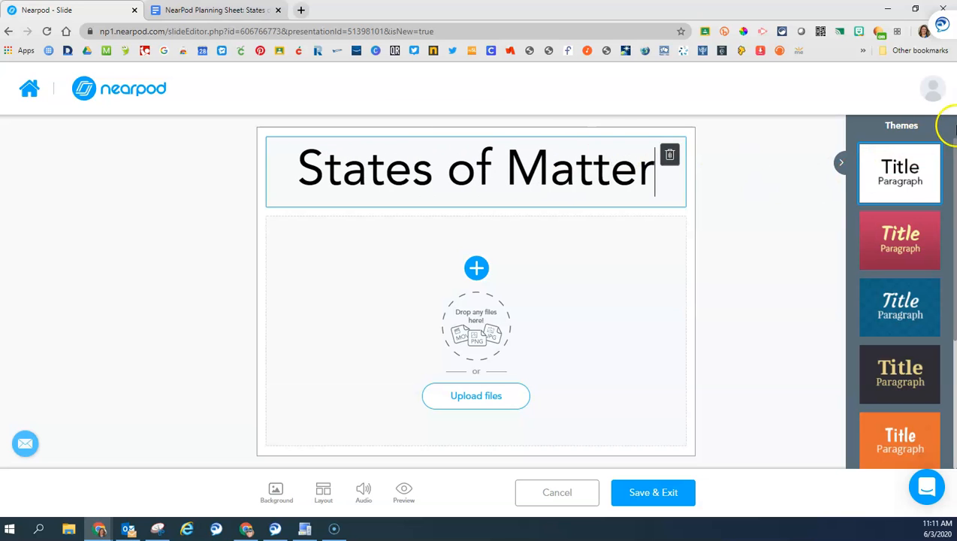
scroll(899, 286, "down", 3)
left_click(877, 421)
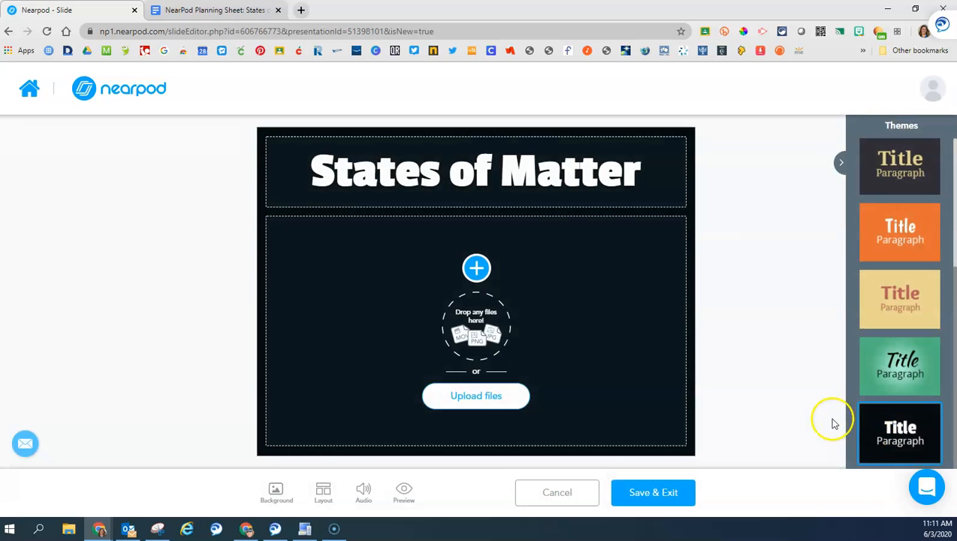
Step: Insert the teal image of a cube, puddle and cloud from a "states of matter" Google image search, and save the slide
left_click(469, 267)
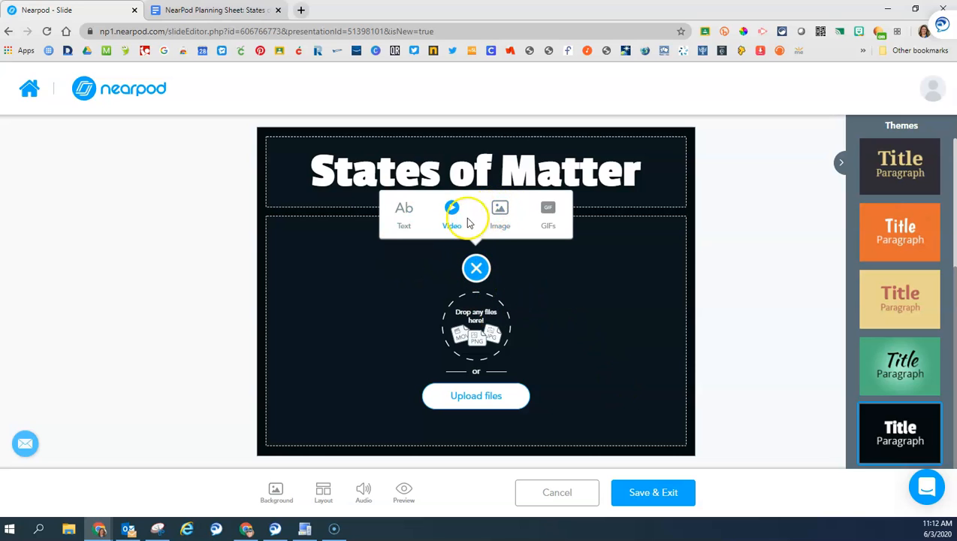
left_click(500, 208)
left_click(412, 181)
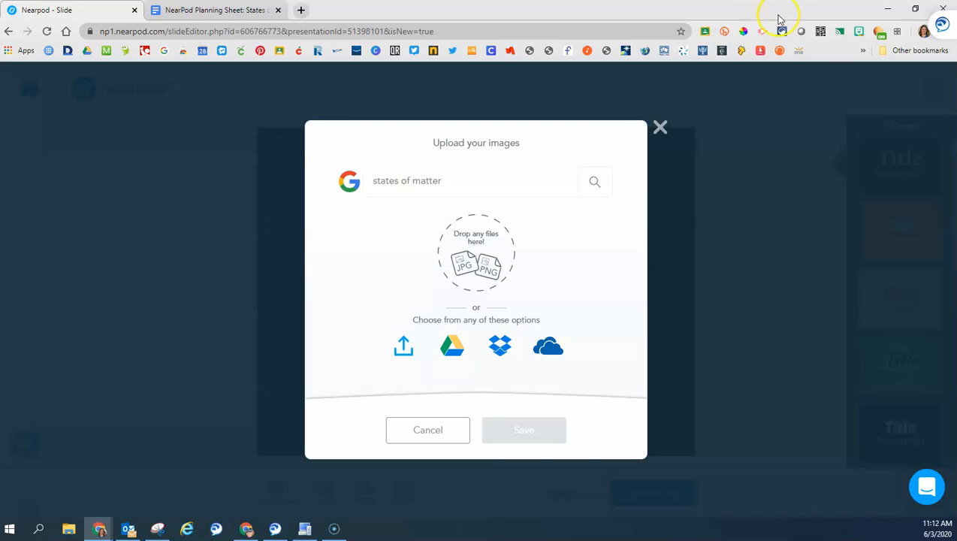
left_click(594, 181)
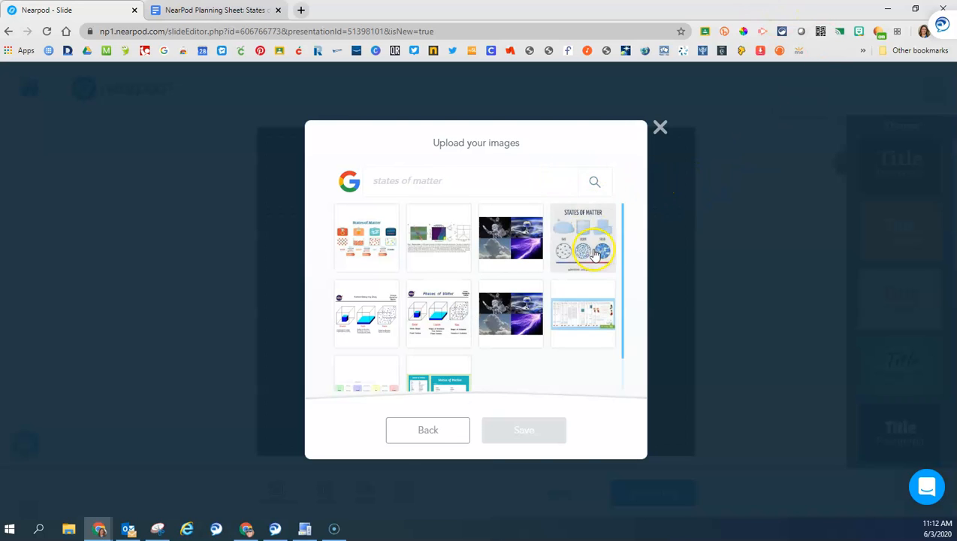
scroll(597, 331, "down", 5)
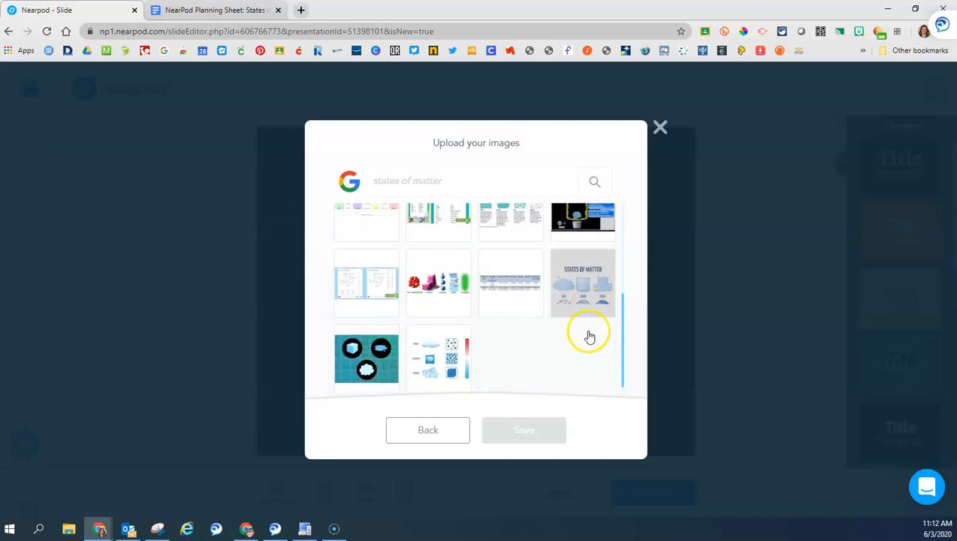
scroll(597, 339, "down", 1)
scroll(584, 342, "down", 1)
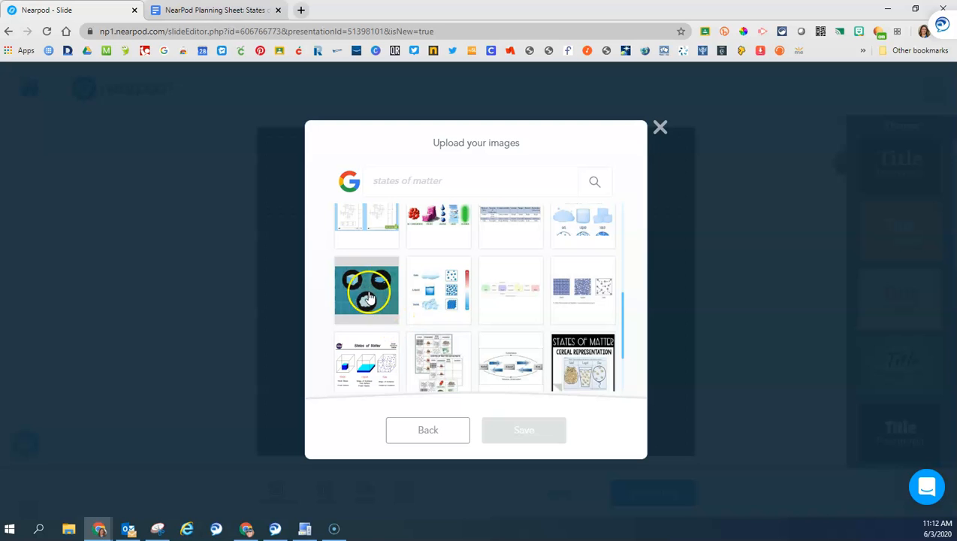
left_click(374, 289)
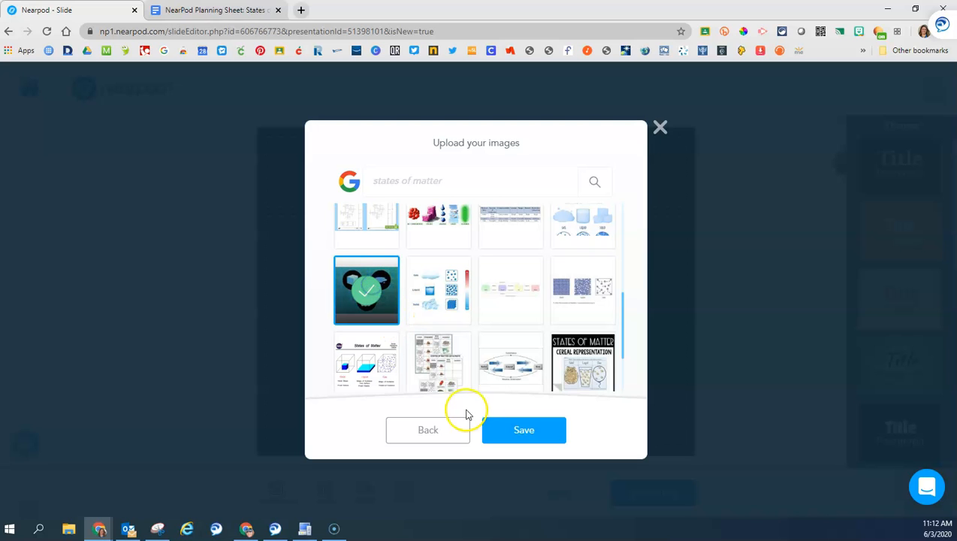
left_click(515, 432)
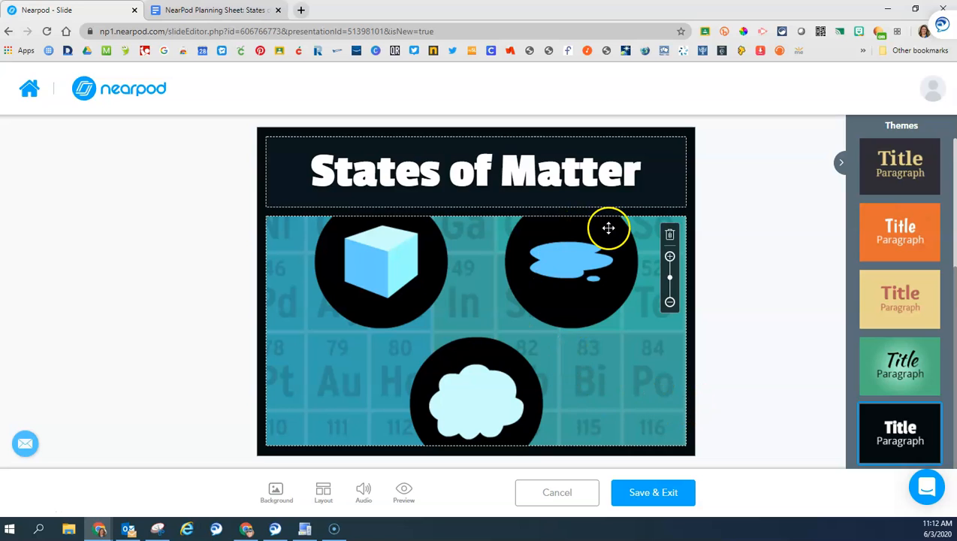
left_click(653, 498)
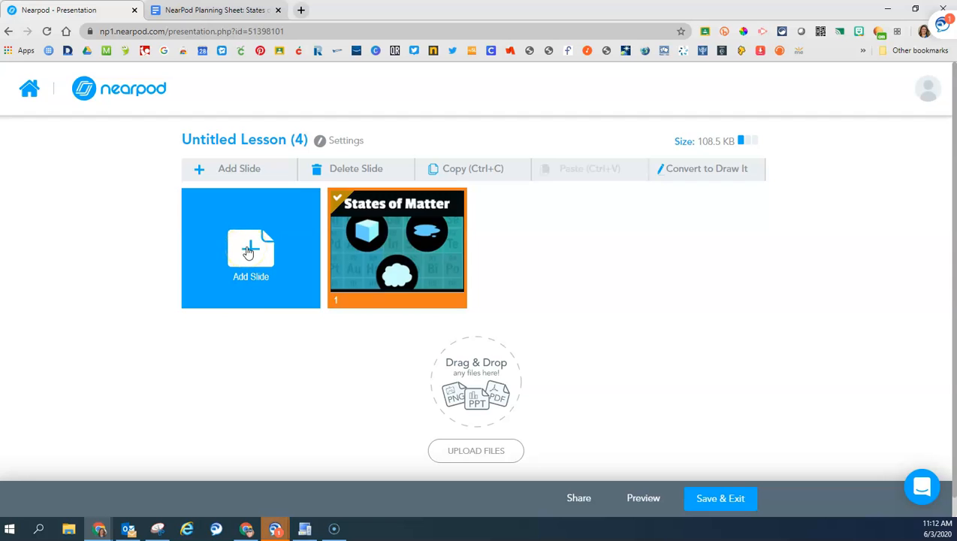
Step: Switch to the planning sheet in Google Docs and select the full TEK description text
left_click(189, 9)
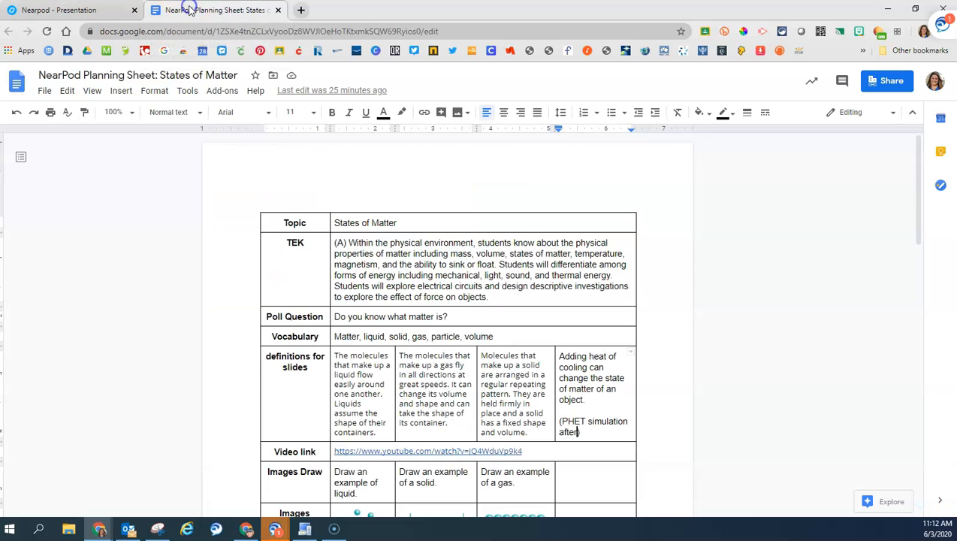
scroll(363, 240, "down", 1)
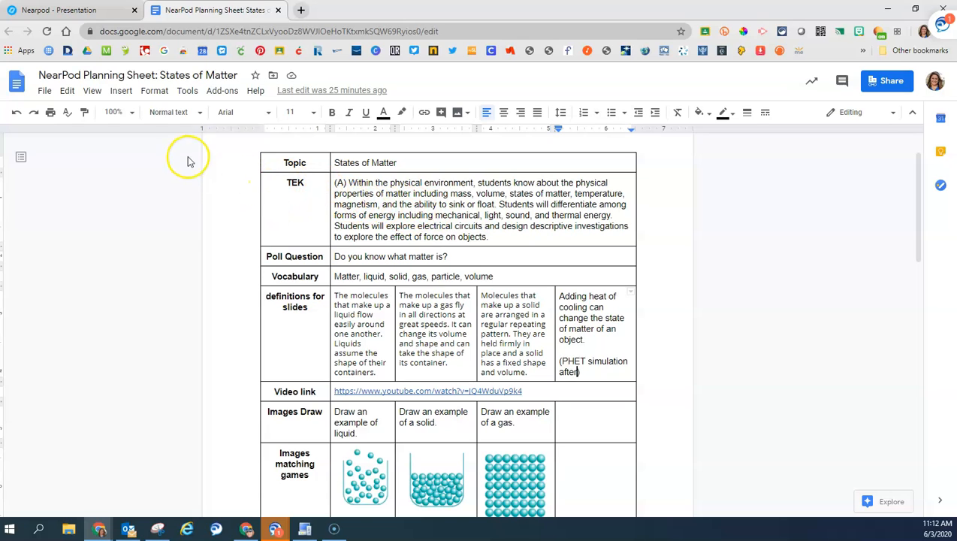
left_click_drag(489, 238, 332, 179)
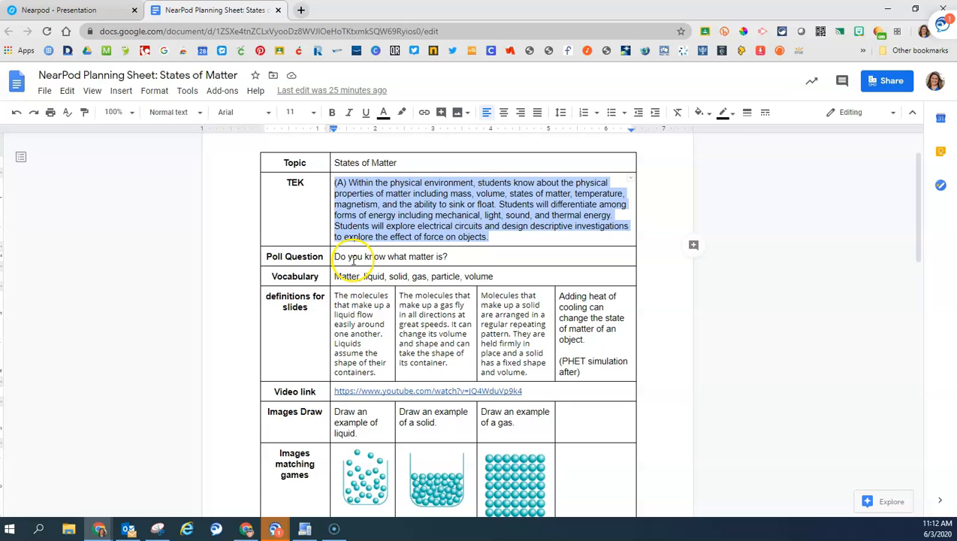
Step: Return to the Nearpod lesson and add a second blank content slide
left_click(64, 11)
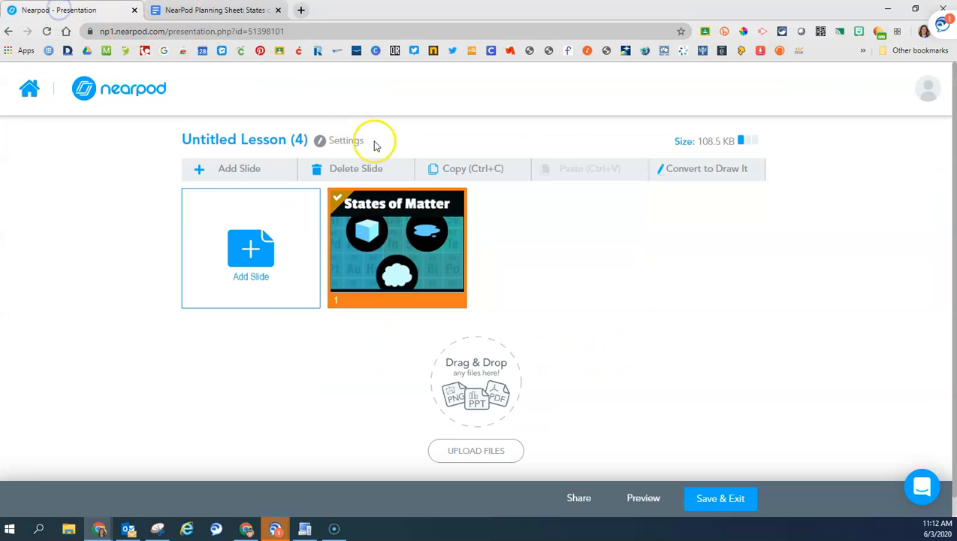
left_click(253, 270)
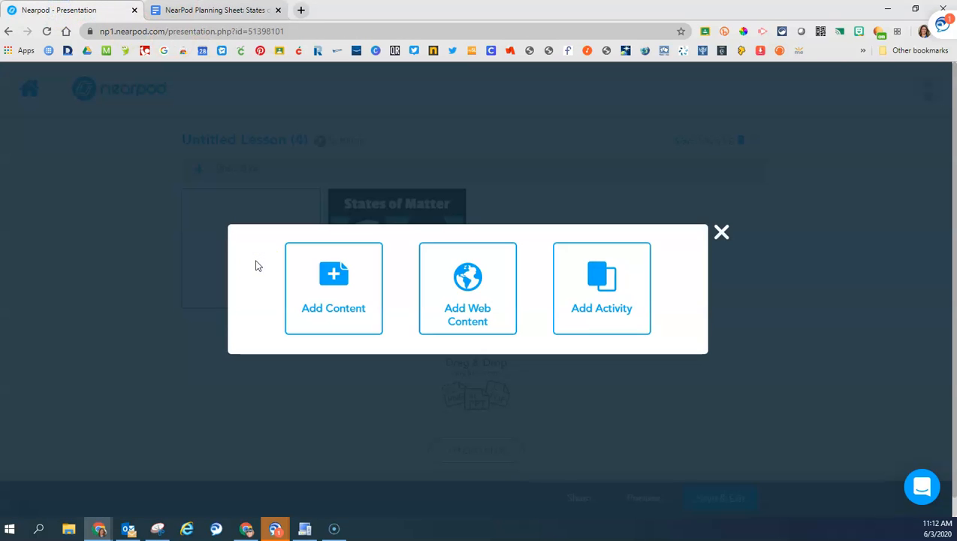
left_click(338, 280)
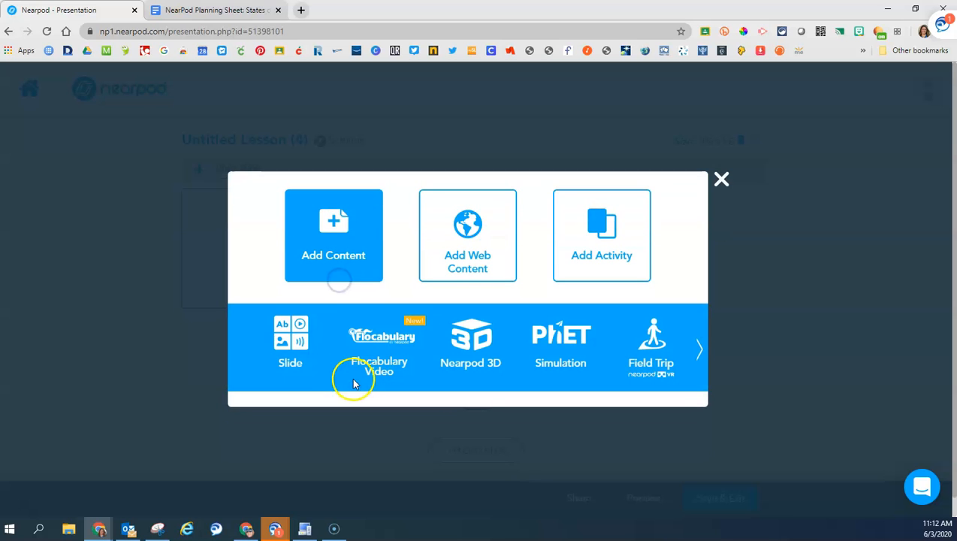
left_click(290, 338)
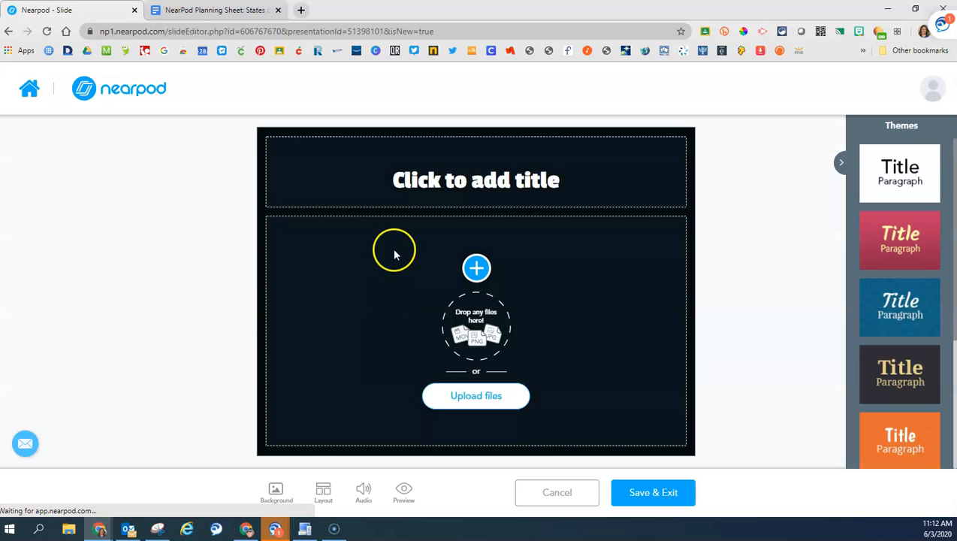
Step: Title the second slide "What we will learn:"
left_click(428, 172)
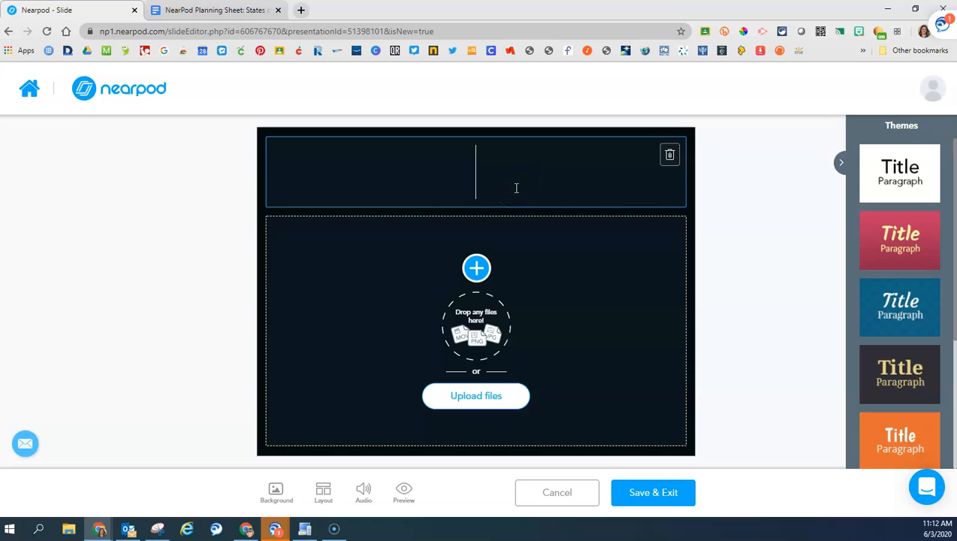
type("W")
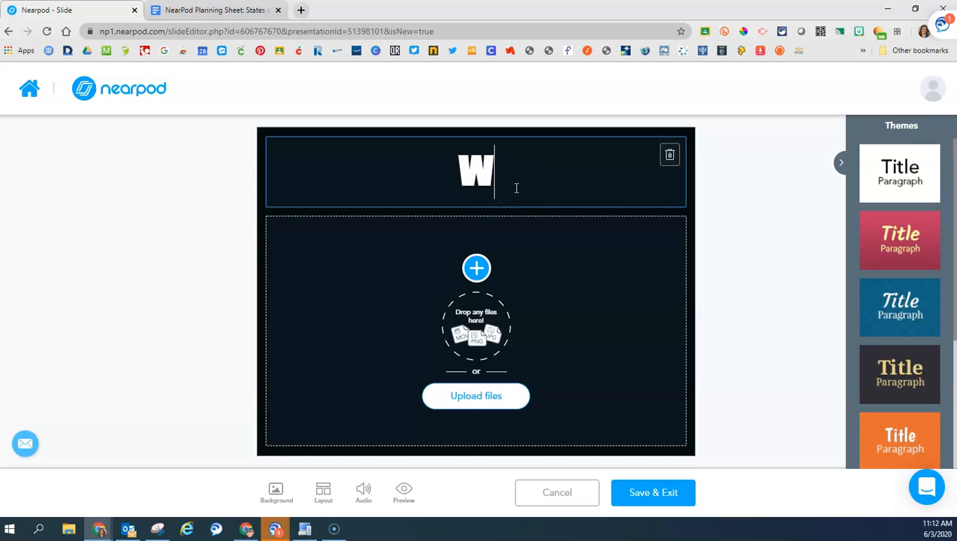
type("hat w")
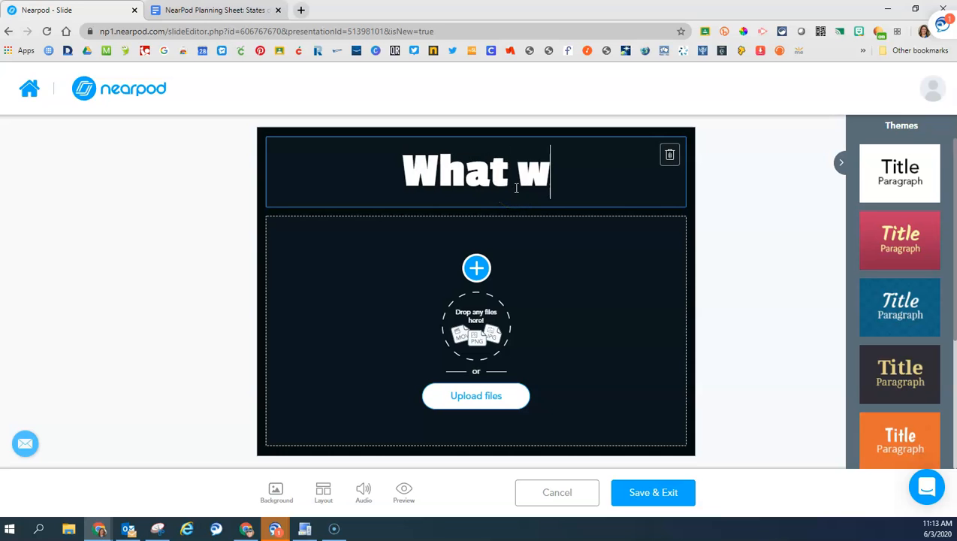
type("e will learn")
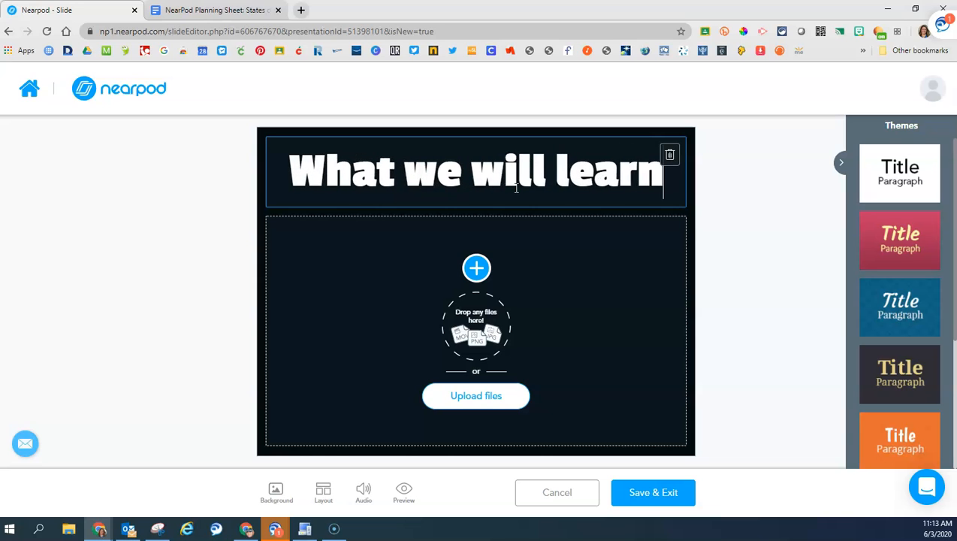
type(":")
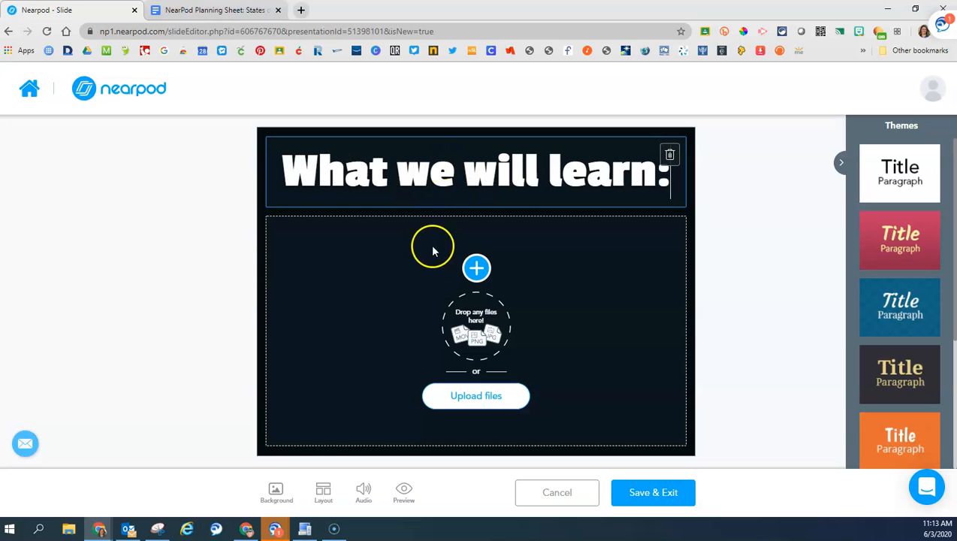
Step: Add a text element below the title and paste the copied TEK description into it
left_click(476, 308)
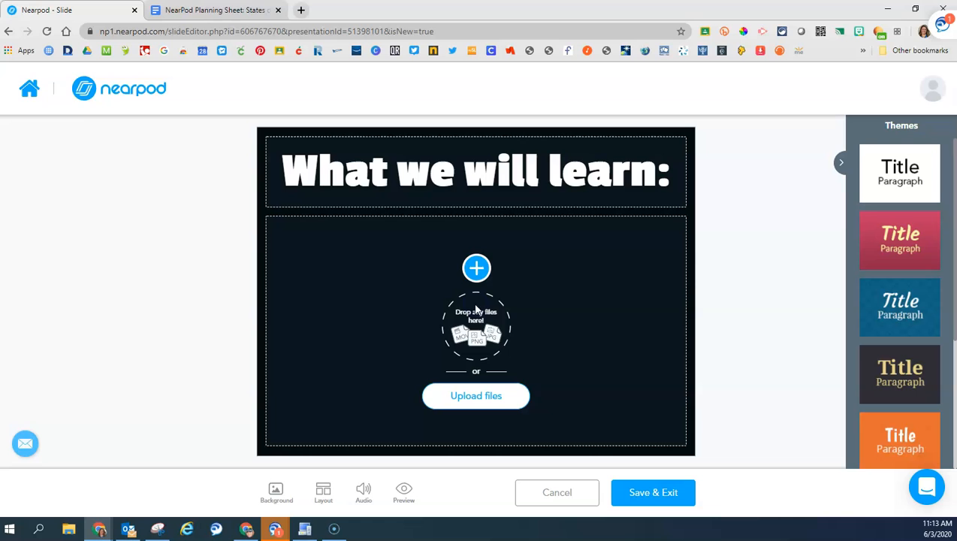
left_click(475, 267)
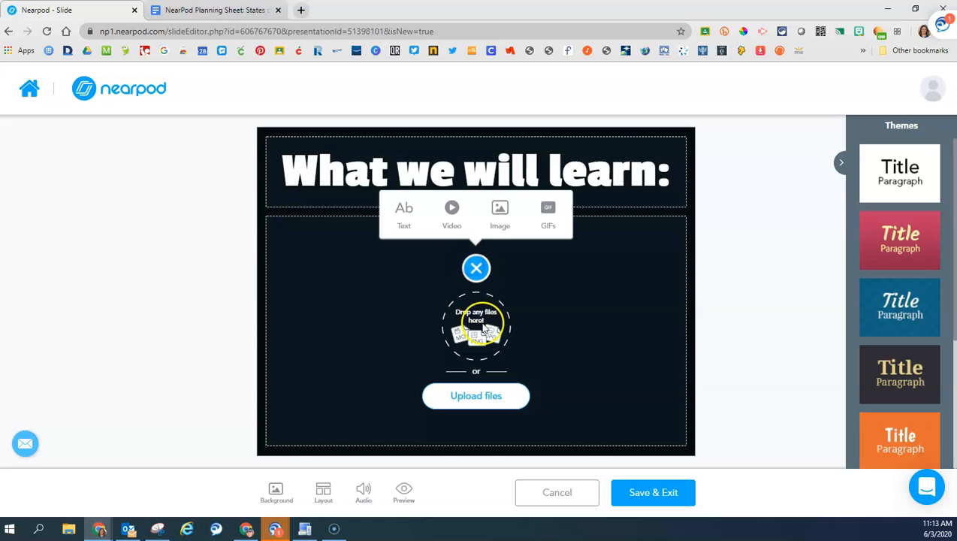
left_click(405, 212)
right_click(297, 238)
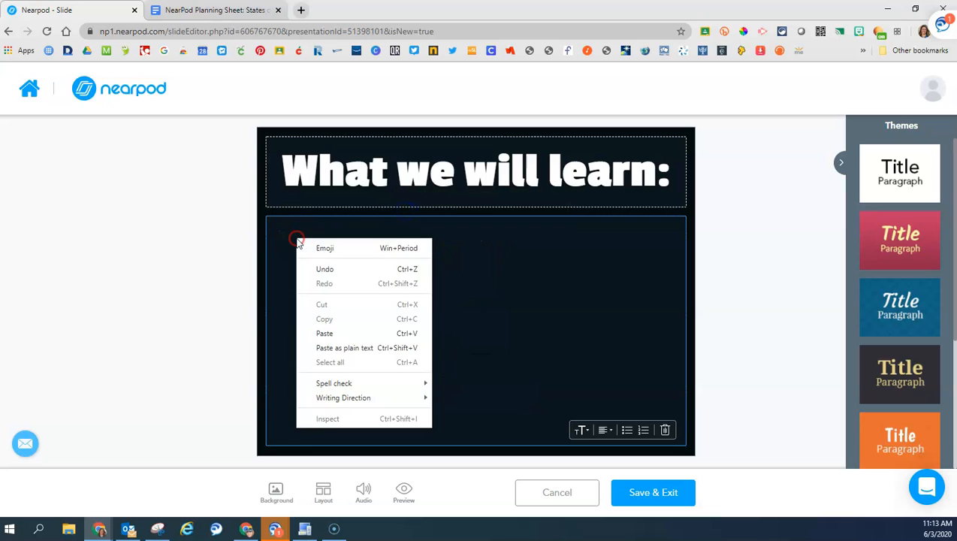
left_click(325, 335)
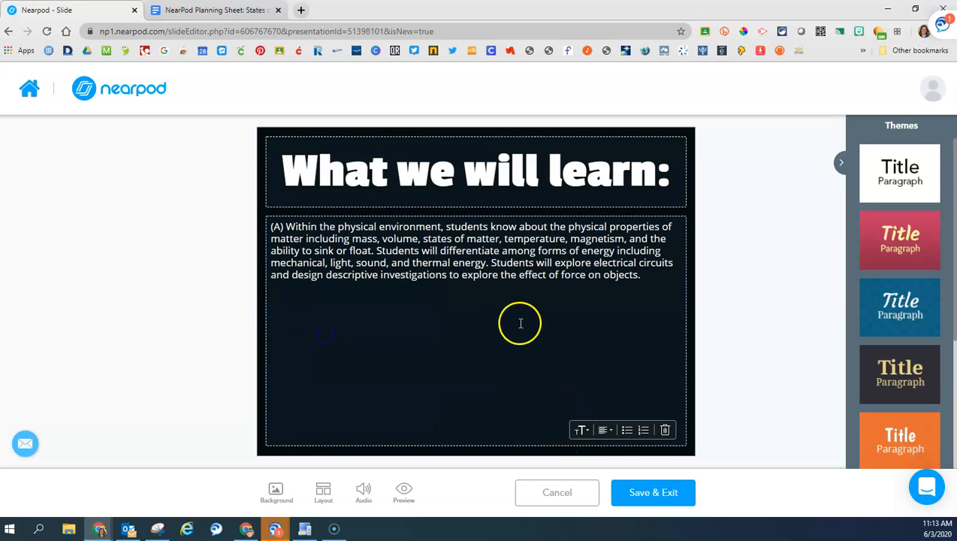
Step: Try the Large and Huge text sizes on the TEK description and settle on Large
left_click(583, 432)
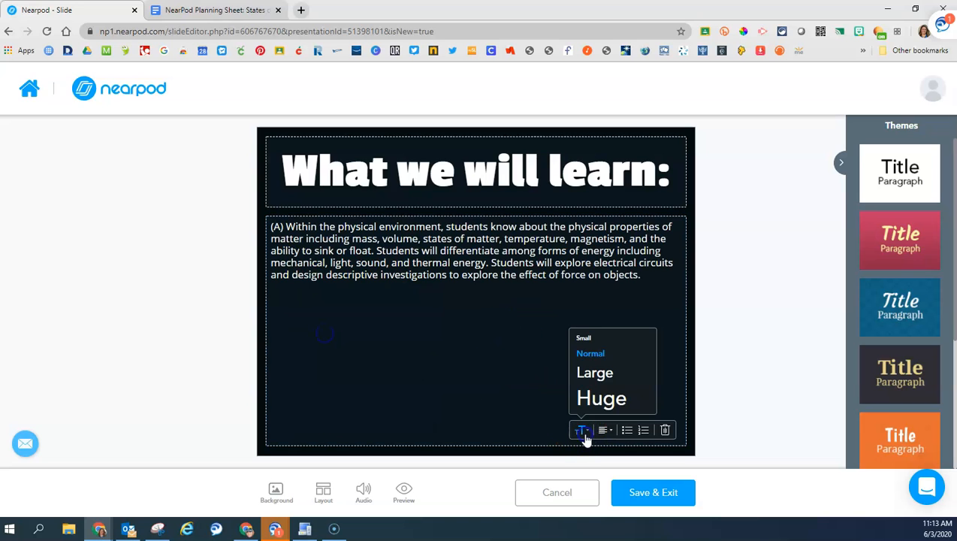
left_click(600, 375)
left_click(583, 432)
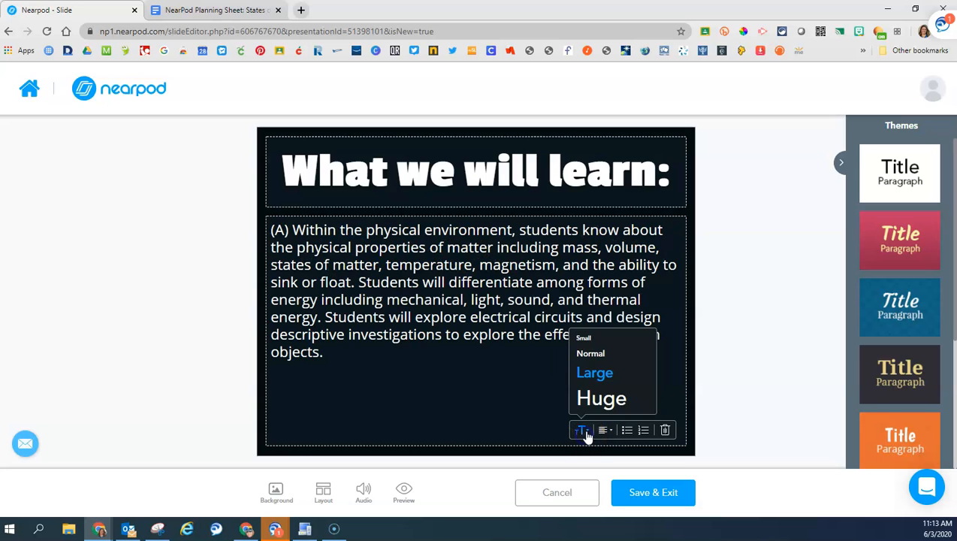
left_click(590, 399)
left_click(579, 432)
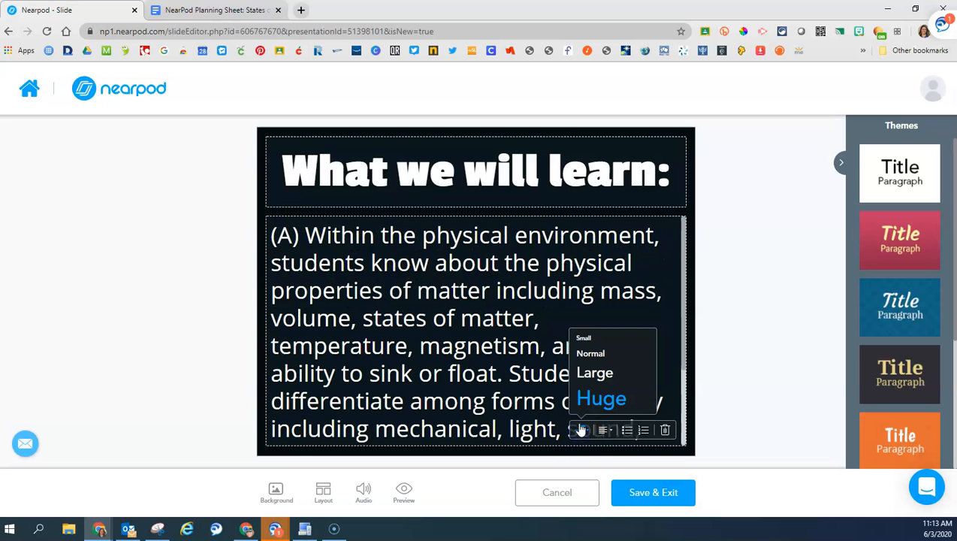
left_click(590, 380)
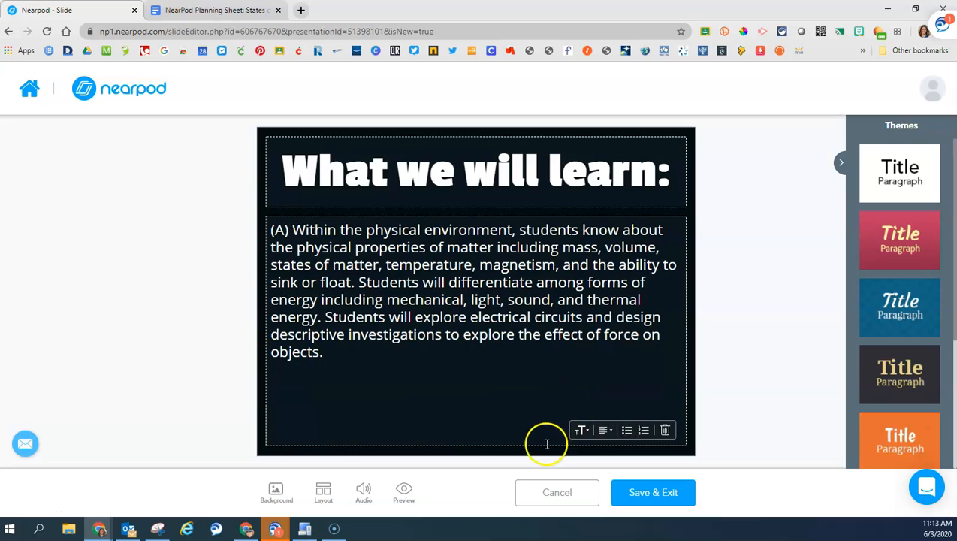
Step: Center the TEK description and save the slide back to the lesson
left_click(606, 431)
left_click(592, 402)
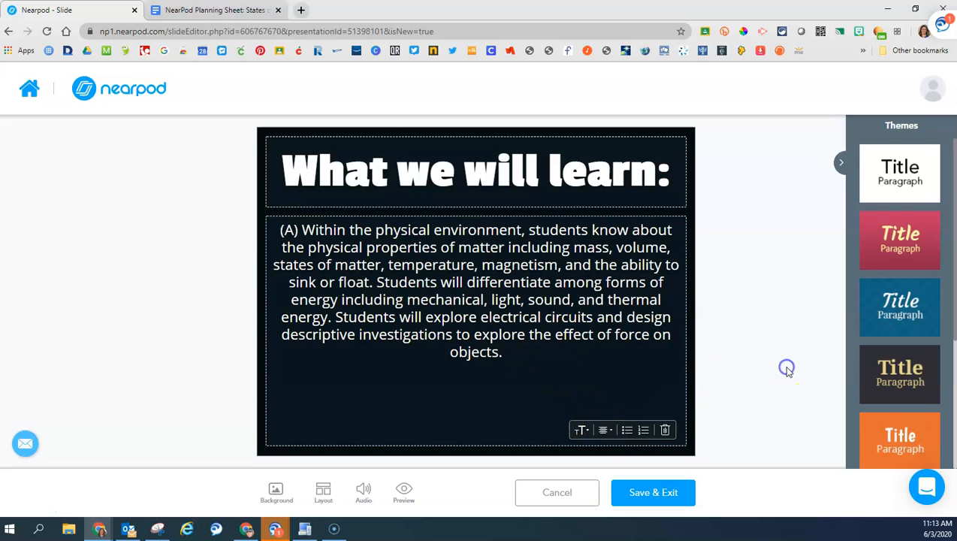
left_click(681, 494)
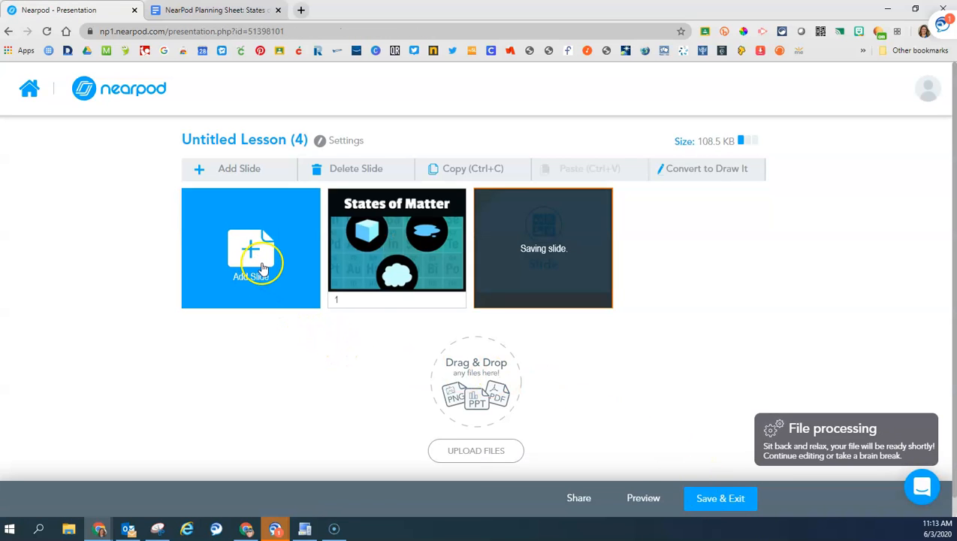
Step: Add a third content slide to the lesson and give it the "Title + two elements" layout
left_click(236, 229)
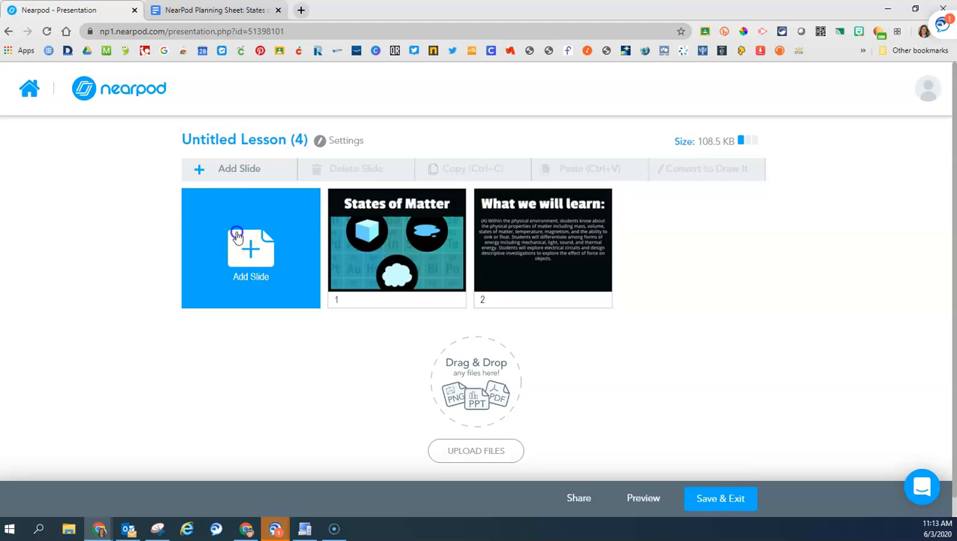
left_click(238, 237)
left_click(322, 292)
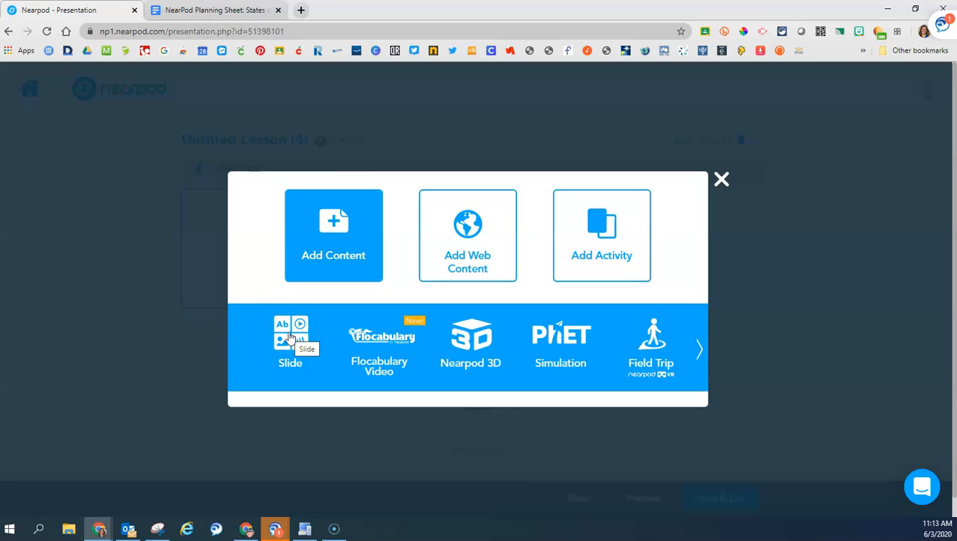
left_click(290, 339)
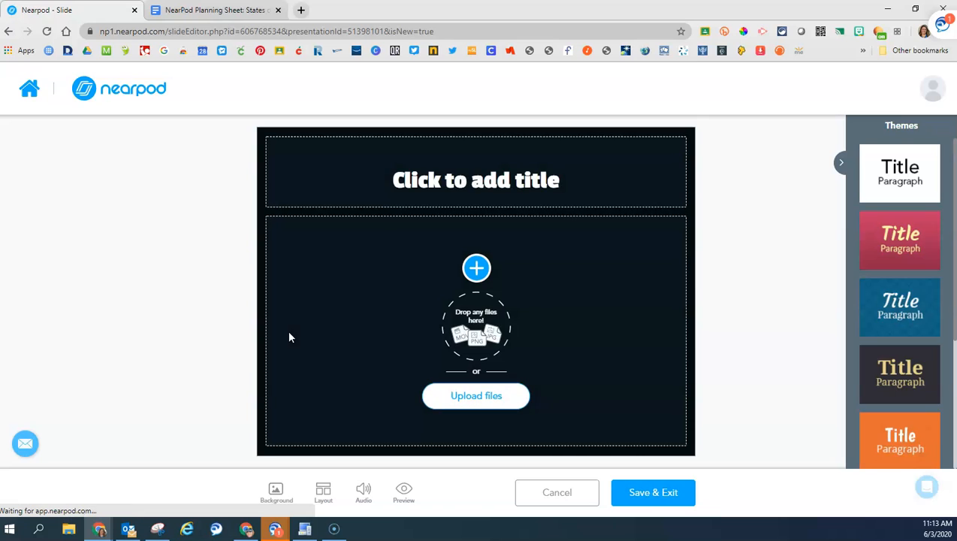
left_click(396, 237)
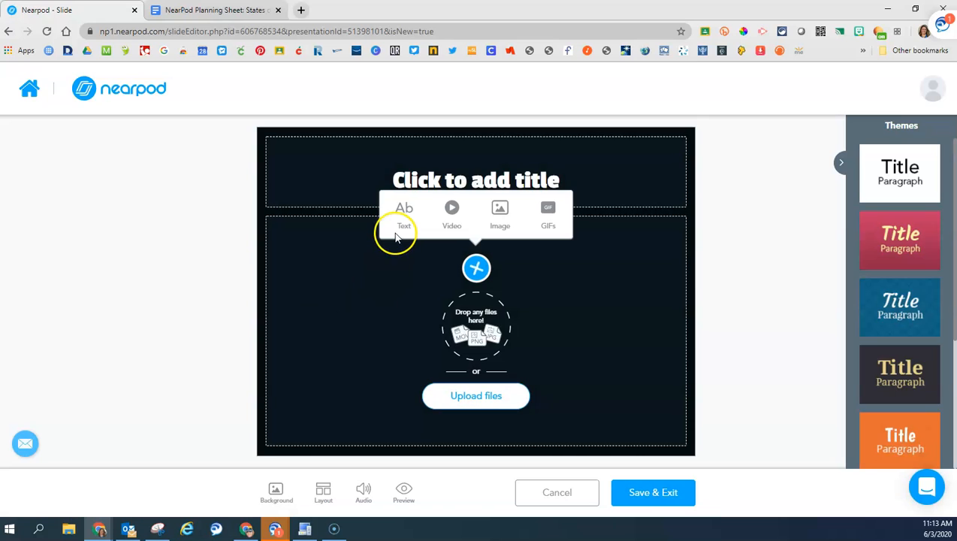
left_click(324, 494)
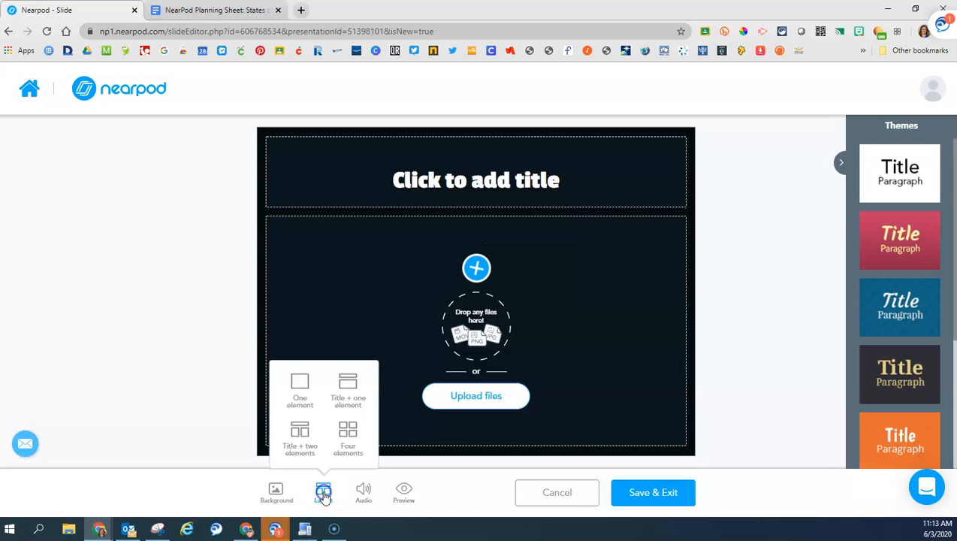
left_click(300, 434)
Step: Title the third slide "Solid"
left_click(418, 180)
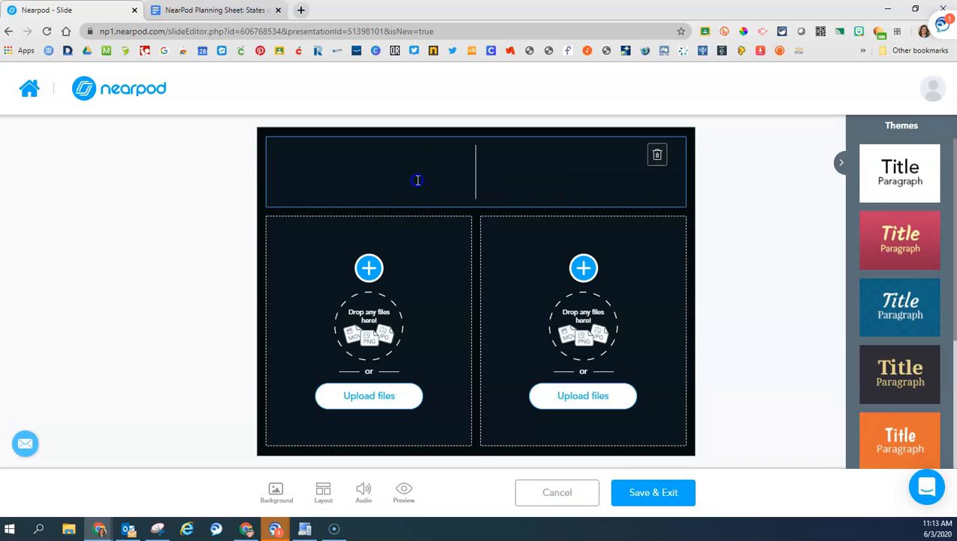
type("S")
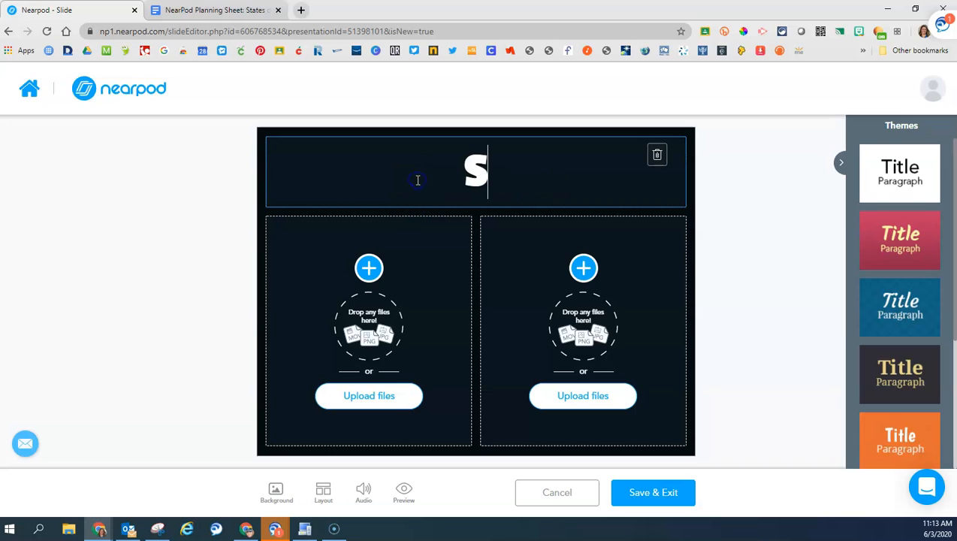
type("olid")
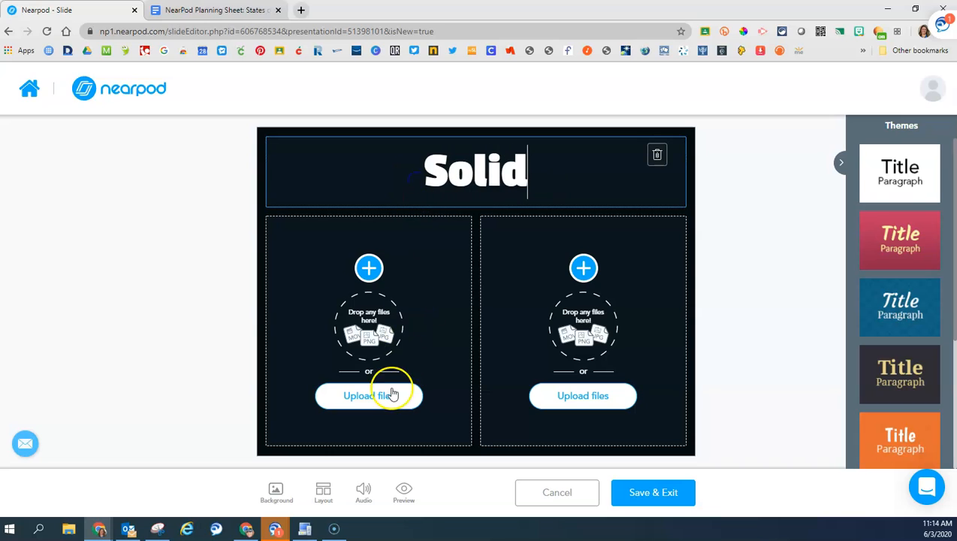
Step: Insert the gray concrete block picture from a "solid" Google image search into the first element below the title
left_click(370, 271)
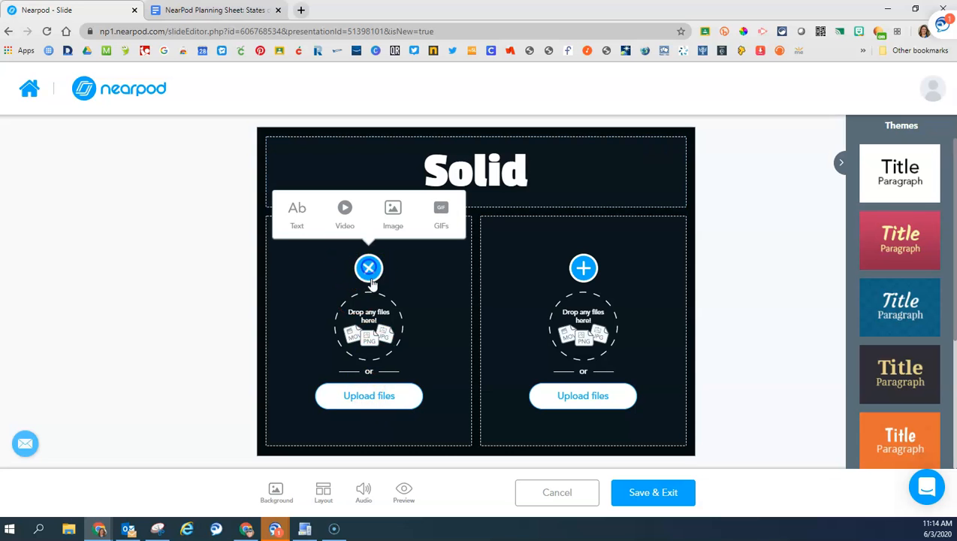
left_click(392, 211)
left_click(410, 183)
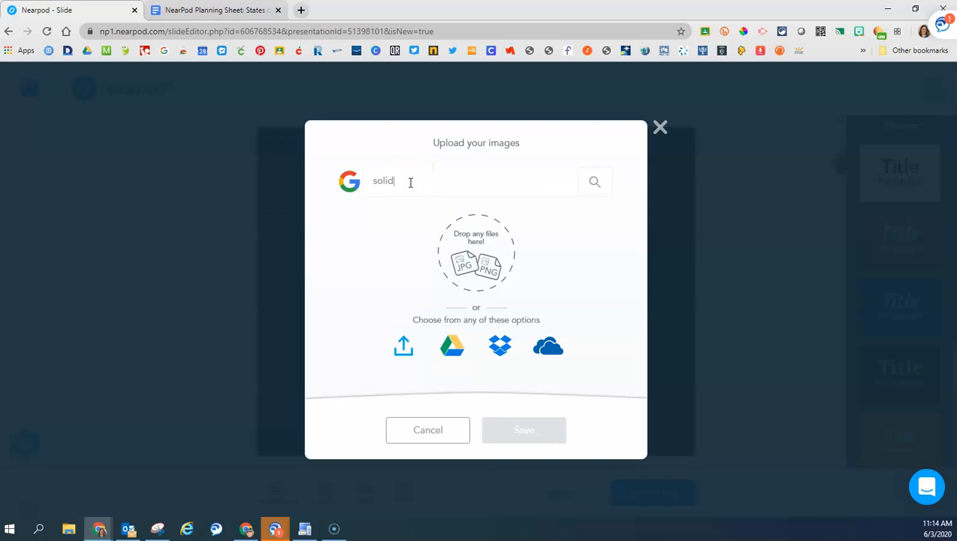
left_click(605, 185)
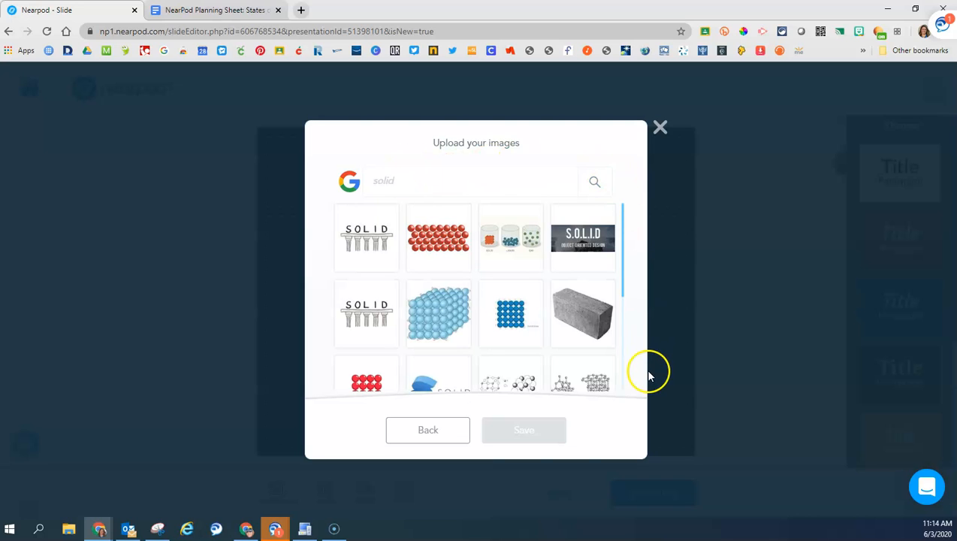
left_click(588, 319)
left_click(523, 429)
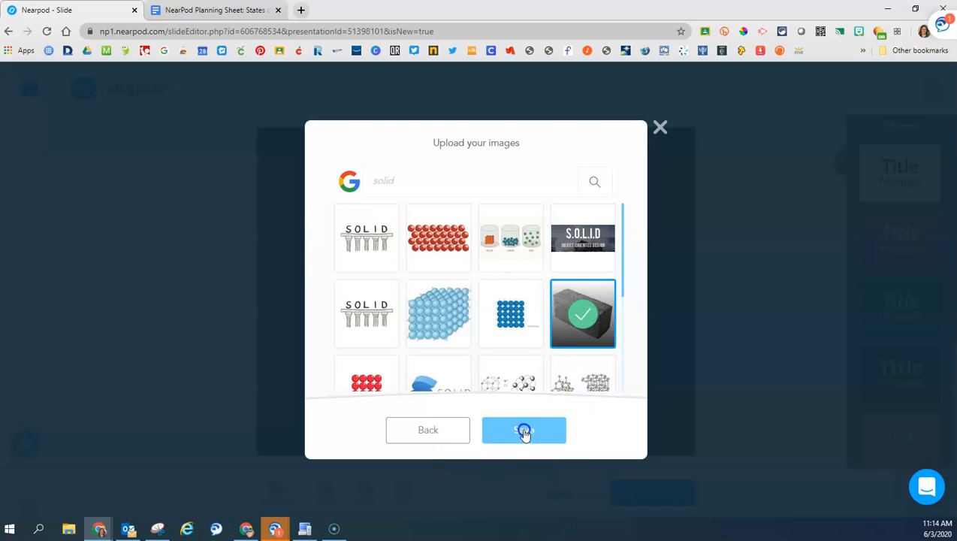
Step: Add a text element beside the block image and copy the solid definition from the Google Docs planning sheet
left_click(583, 268)
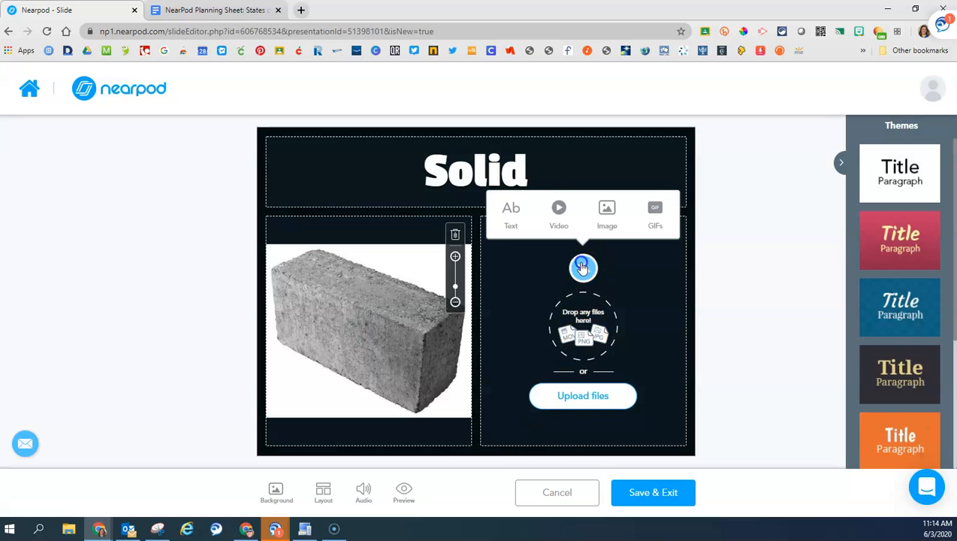
left_click(511, 216)
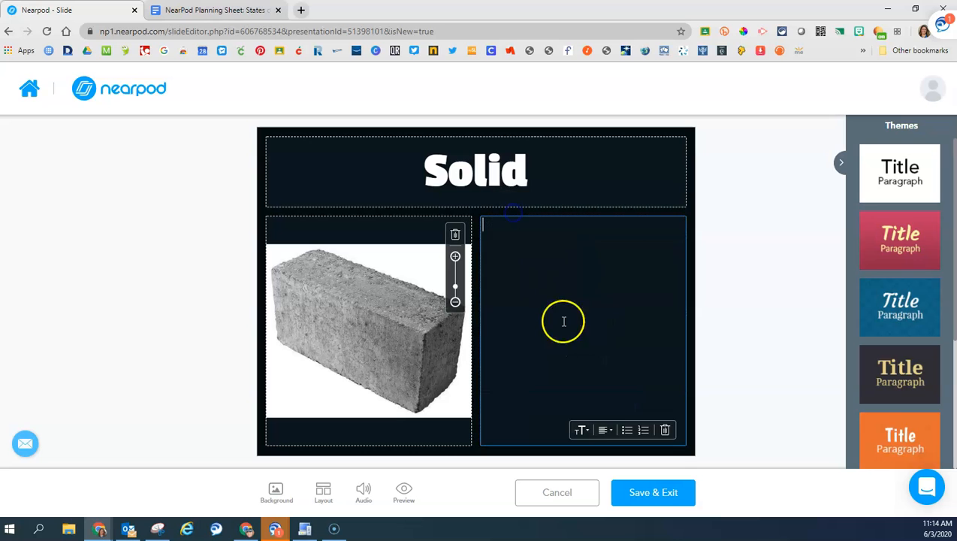
left_click(204, 12)
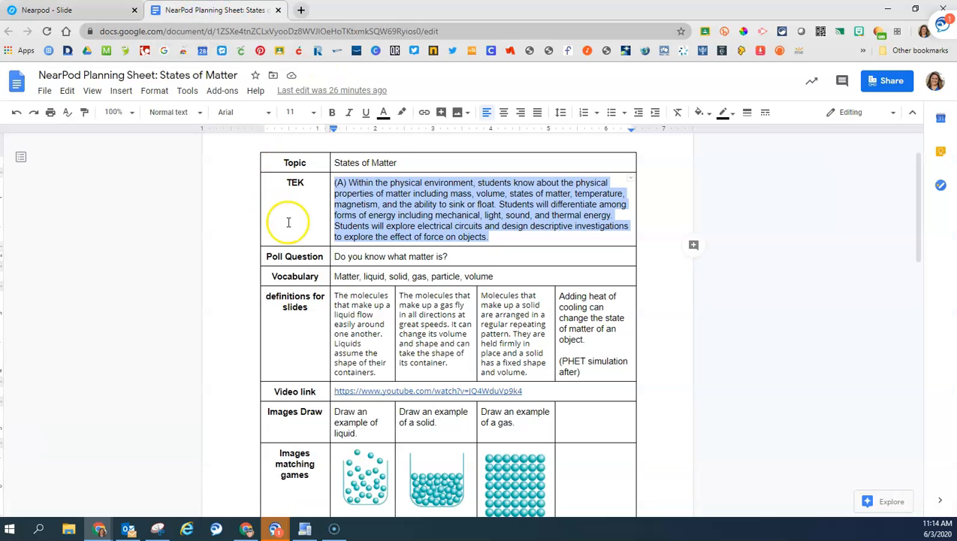
scroll(351, 287, "down", 2)
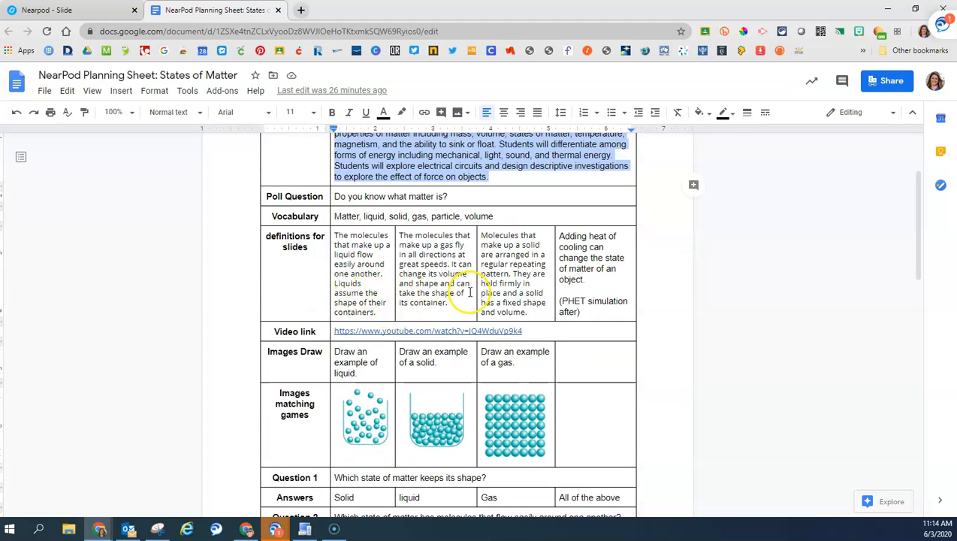
left_click_drag(535, 311, 487, 234)
key("ctrl+c")
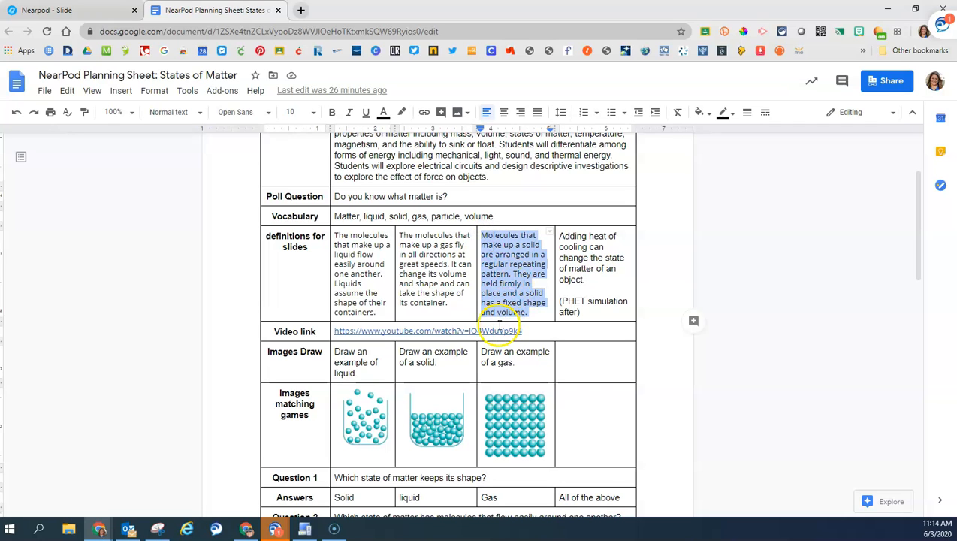
Step: Switch to Nearpod, paste the copied solid definition into the text element beside the block image, and set its size to Large
left_click(61, 9)
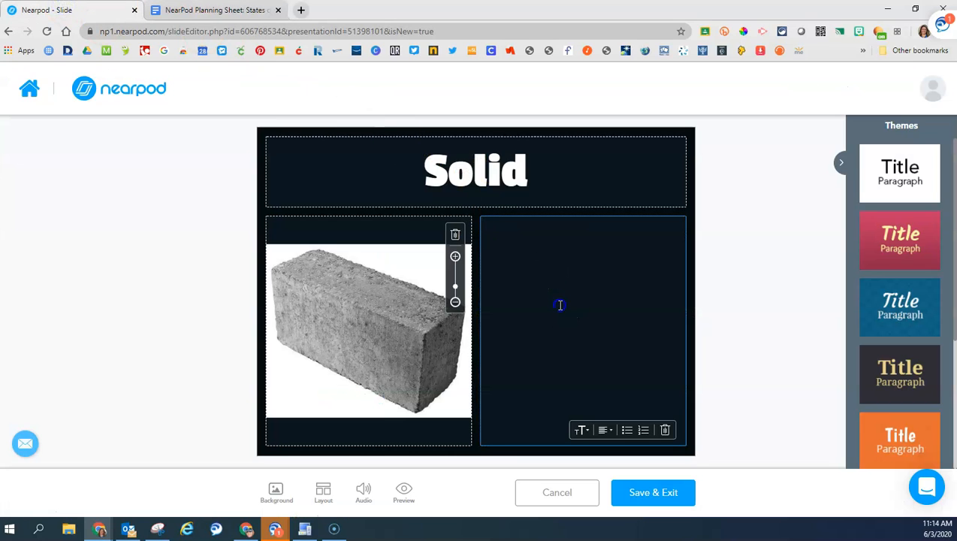
key("ctrl+v")
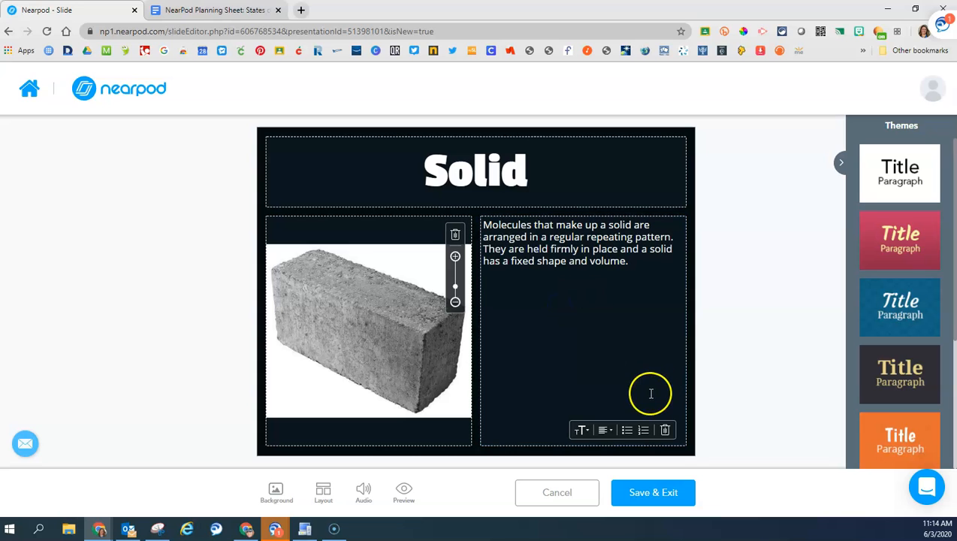
left_click(584, 430)
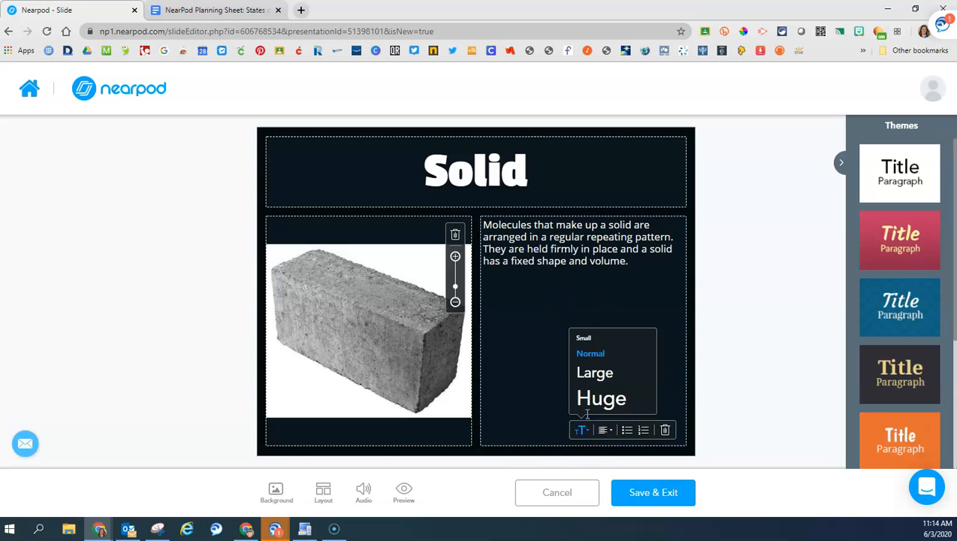
left_click(593, 377)
Step: Center-align the whole solid definition in its text element
left_click_drag(573, 322, 480, 228)
left_click(603, 430)
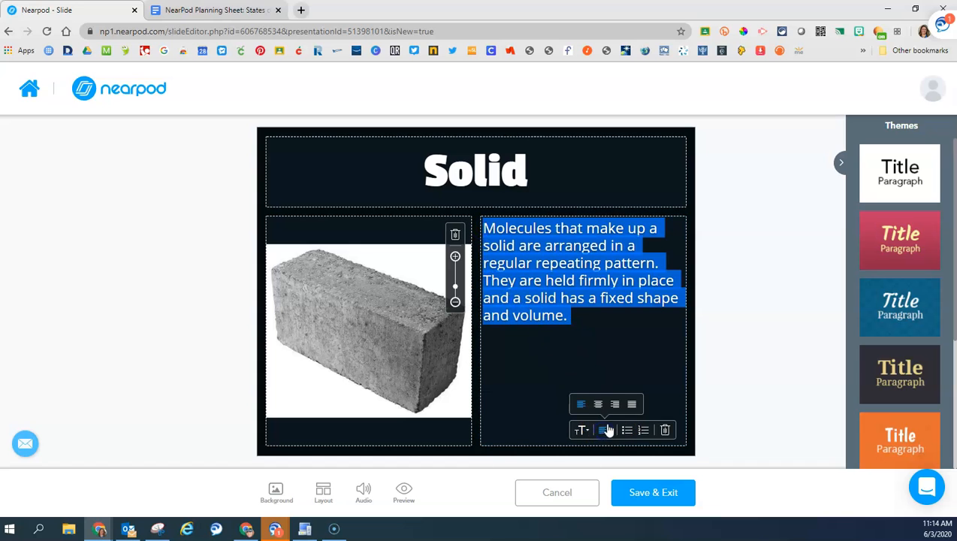
left_click(598, 403)
Step: Insert three blank lines above the solid definition to lower it within its element, and save the slide
left_click(499, 229)
key("Return")
key("Return")
key("Return")
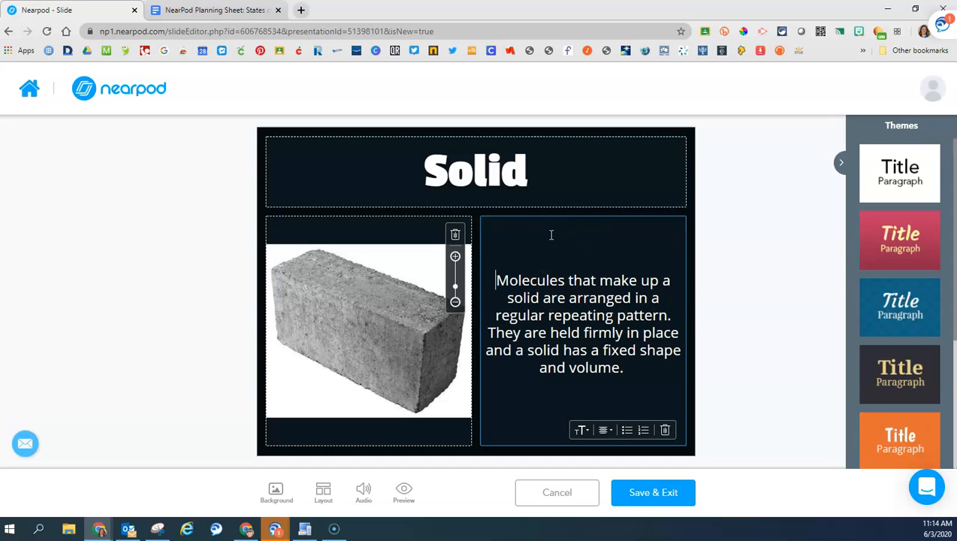
left_click(747, 283)
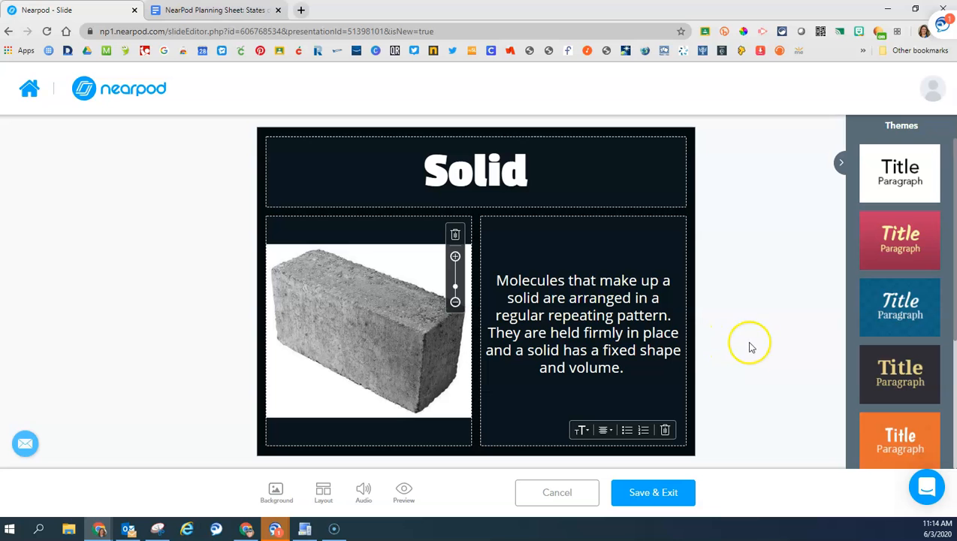
left_click(661, 495)
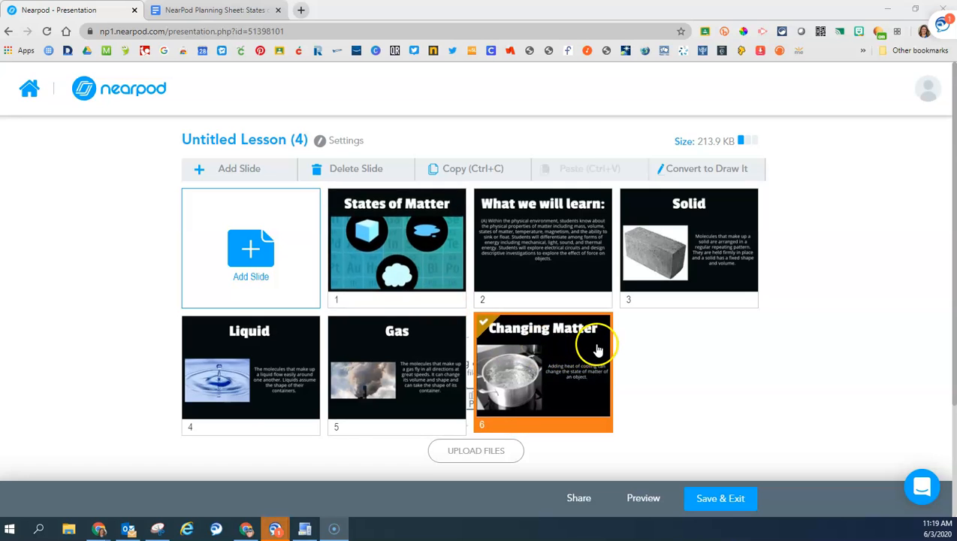
Step: Add the PhET simulation "States of Matter: Basics" (States) from the Science: Elementary School category after the Changing Matter slide
left_click(258, 259)
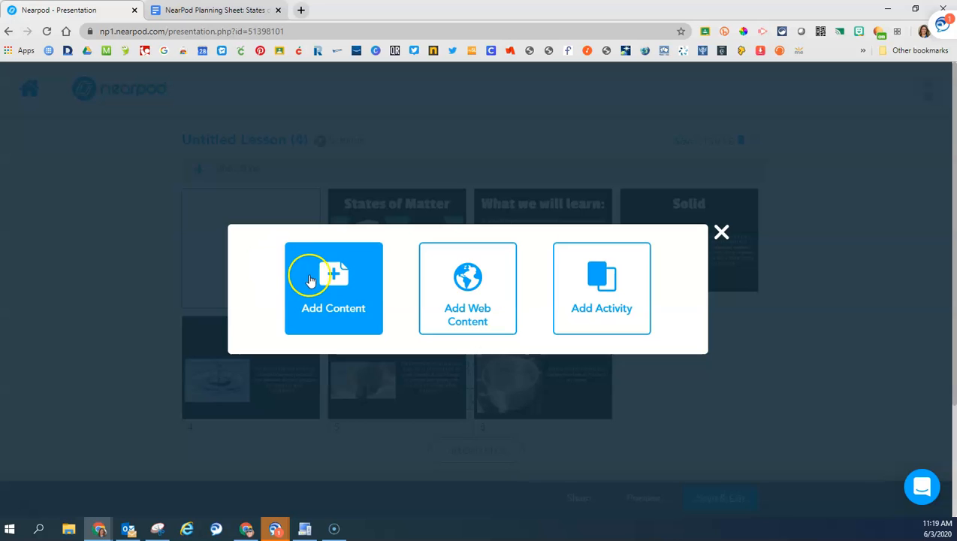
left_click(311, 279)
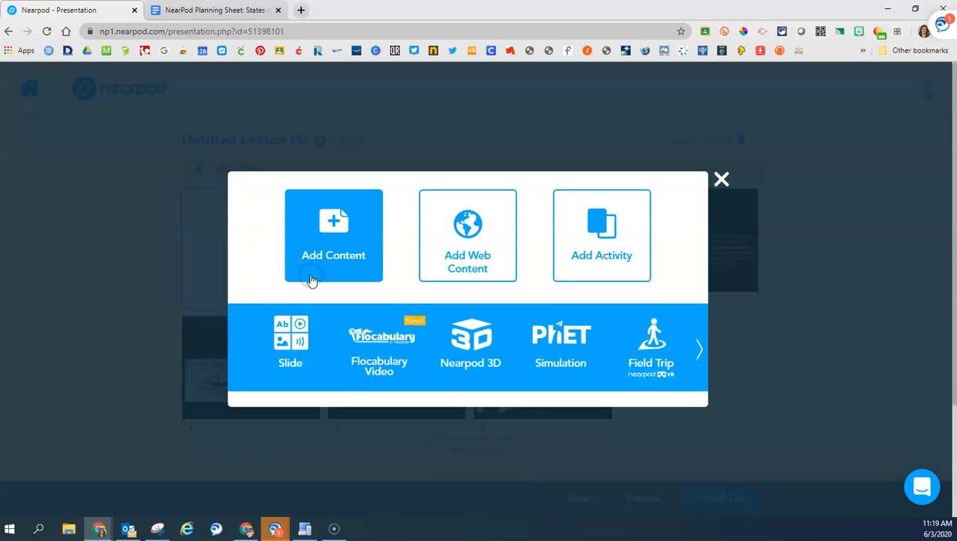
left_click(564, 336)
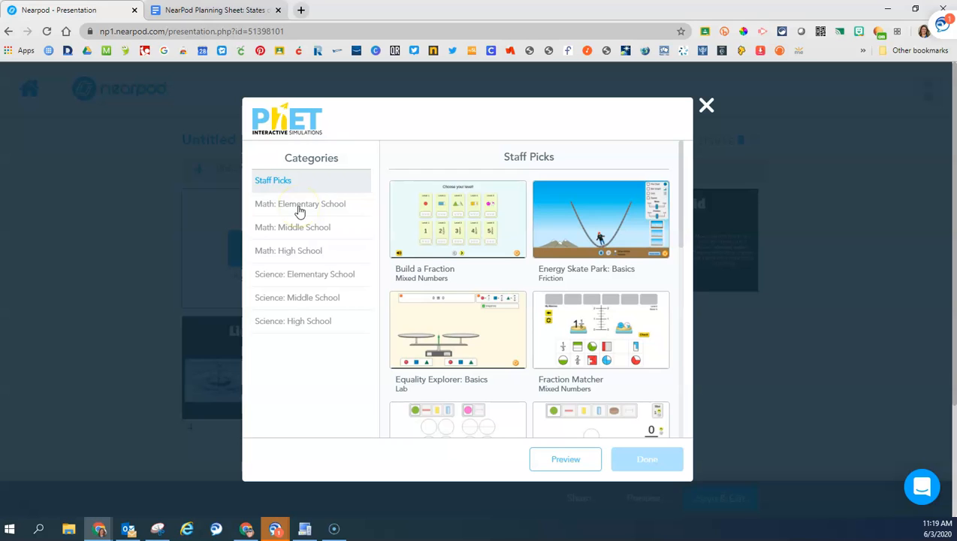
left_click(305, 284)
left_click_drag(683, 174, 668, 397)
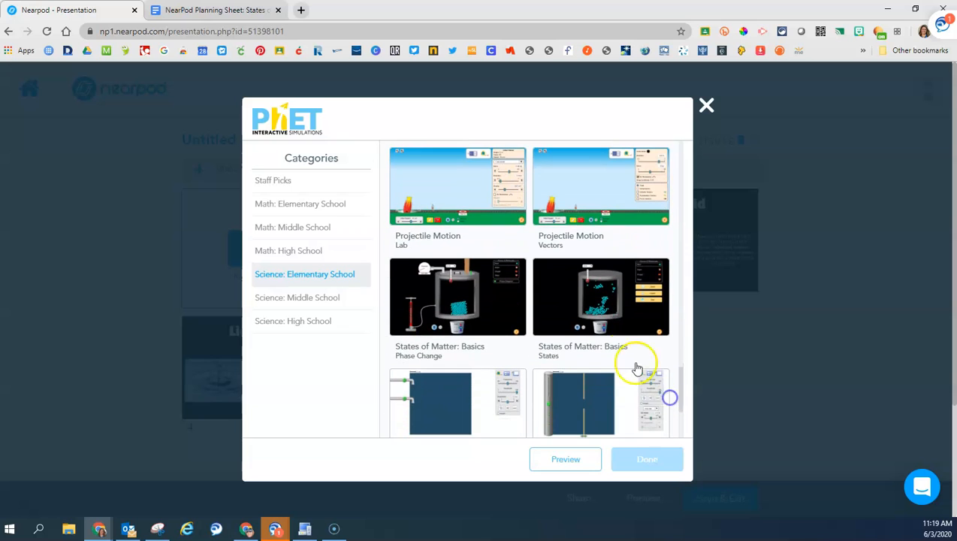
left_click(594, 313)
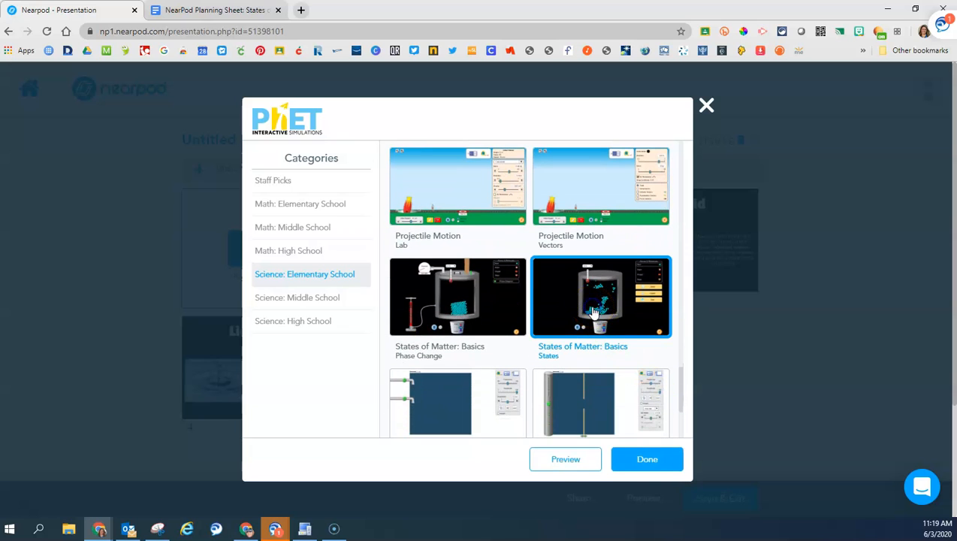
left_click(642, 466)
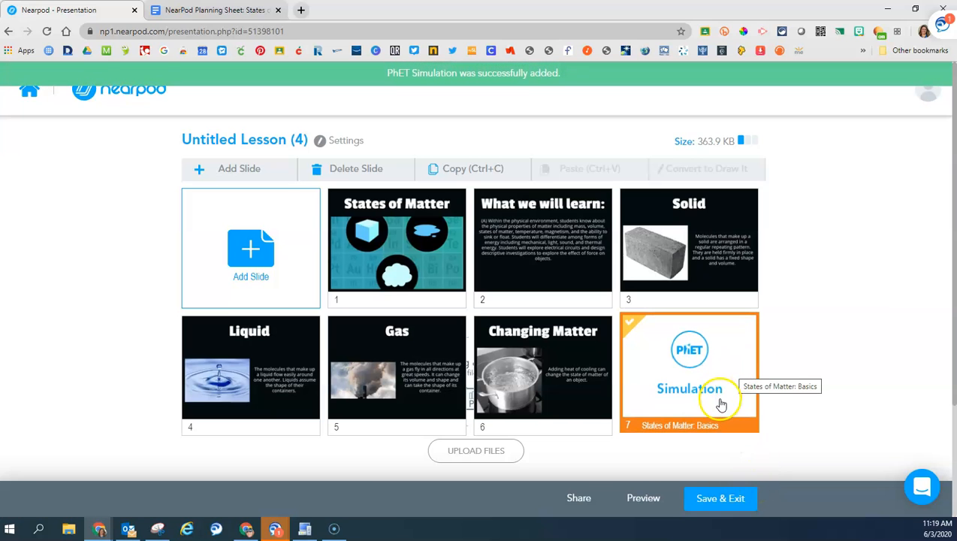
Step: Switch to the Google Docs planning sheet and copy the YouTube address from the Video link row
scroll(776, 342, "down", 1)
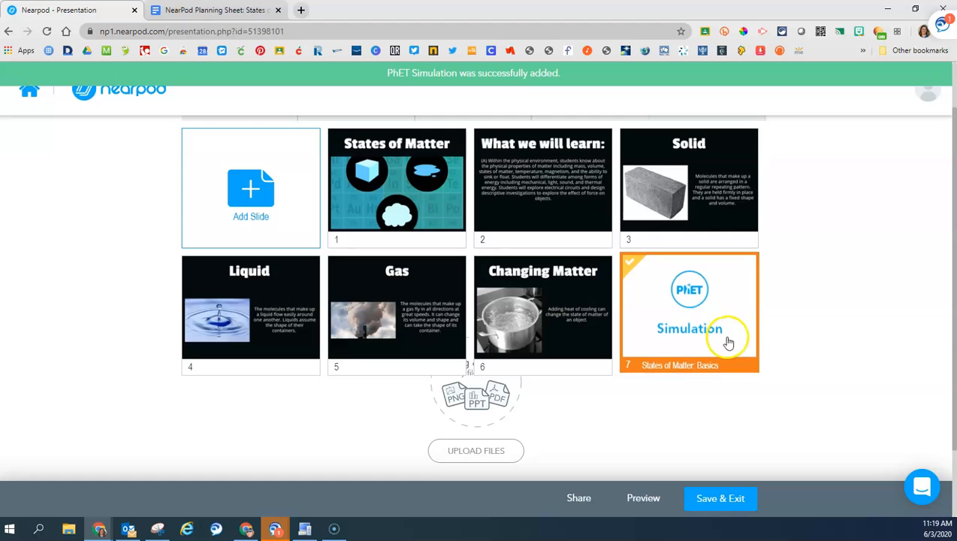
left_click(194, 9)
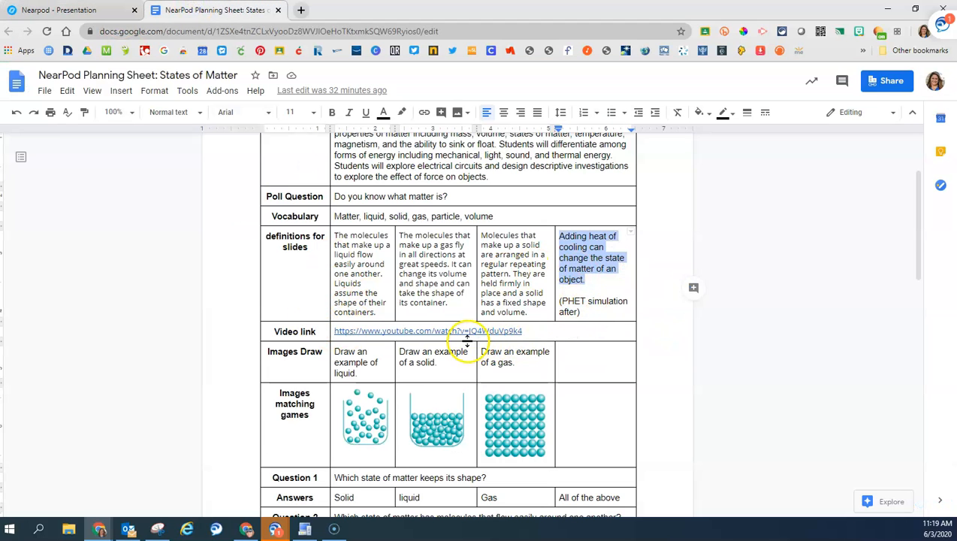
left_click_drag(529, 331, 405, 331)
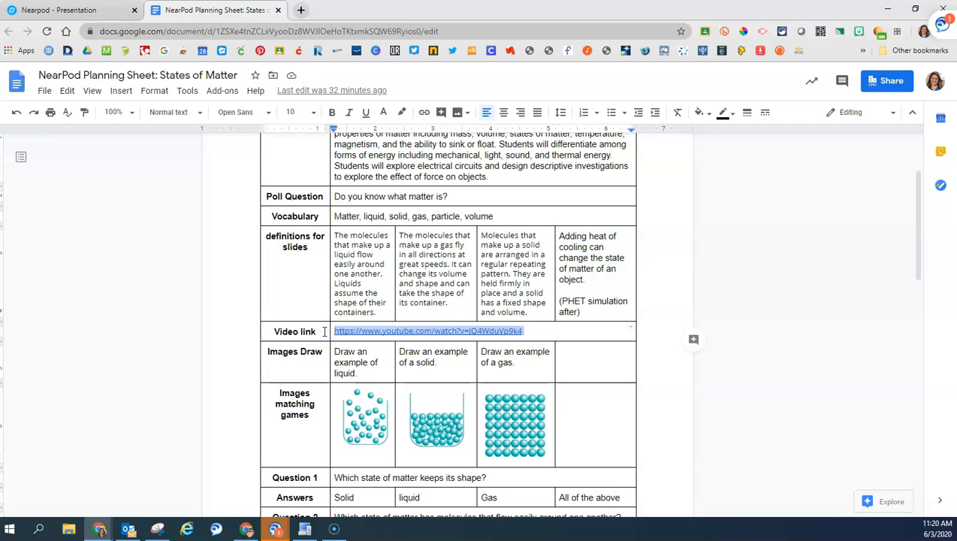
Step: Return to Nearpod and start adding a video as new lesson content after the simulation
left_click(55, 10)
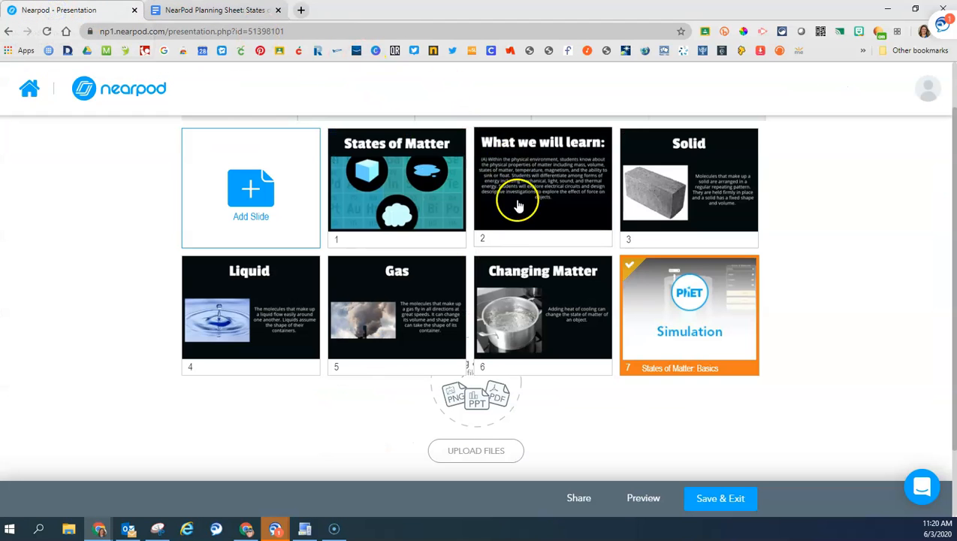
scroll(541, 344, "down", 2)
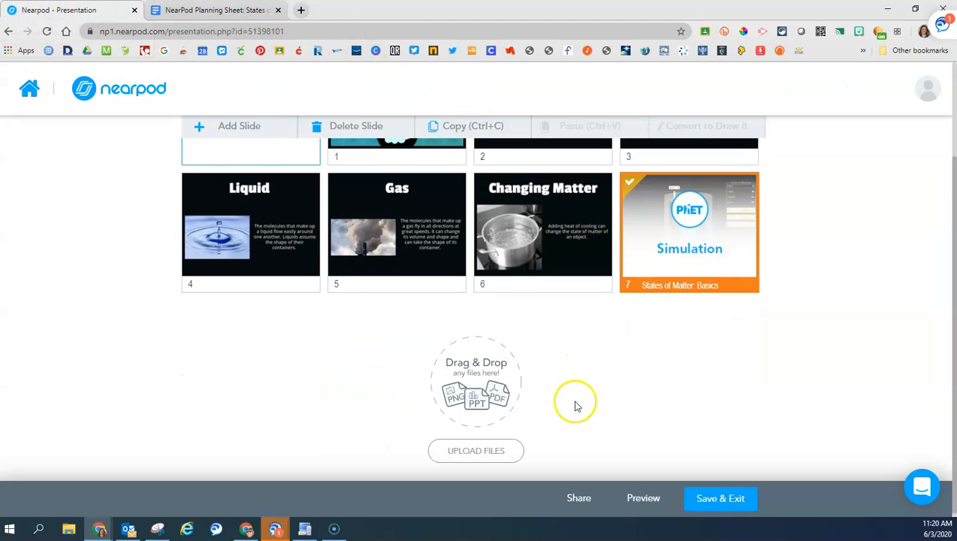
scroll(536, 428, "up", 1)
scroll(547, 417, "up", 1)
scroll(547, 417, "down", 1)
left_click(271, 184)
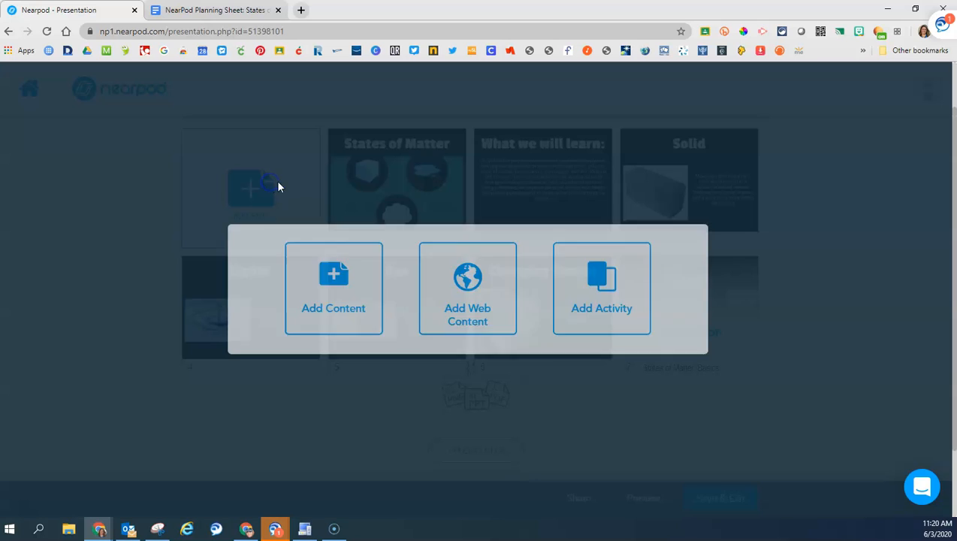
left_click(326, 293)
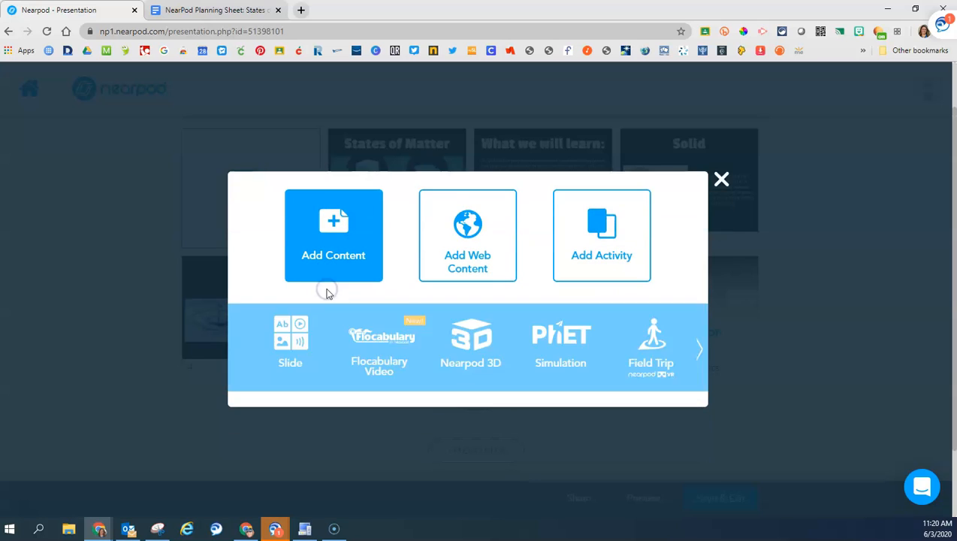
left_click(699, 347)
left_click(380, 339)
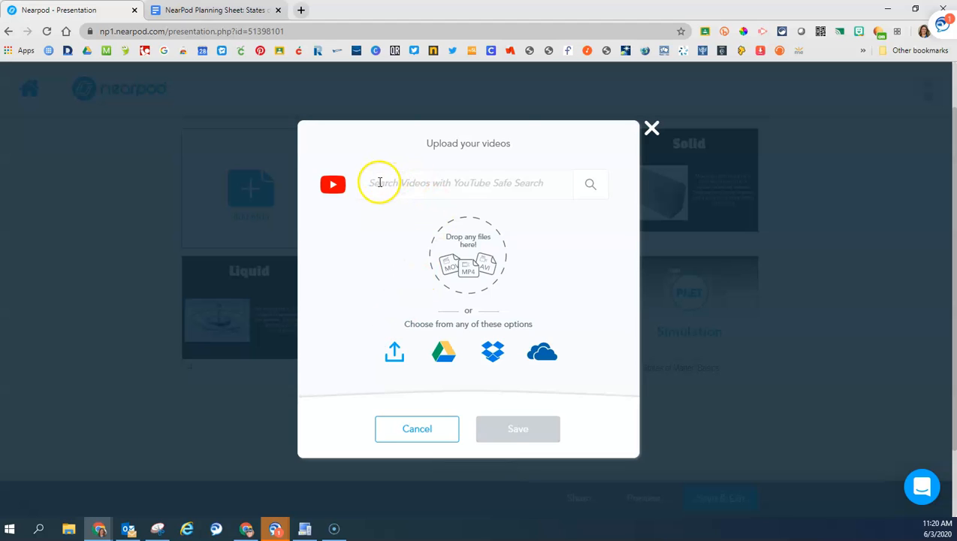
left_click(402, 182)
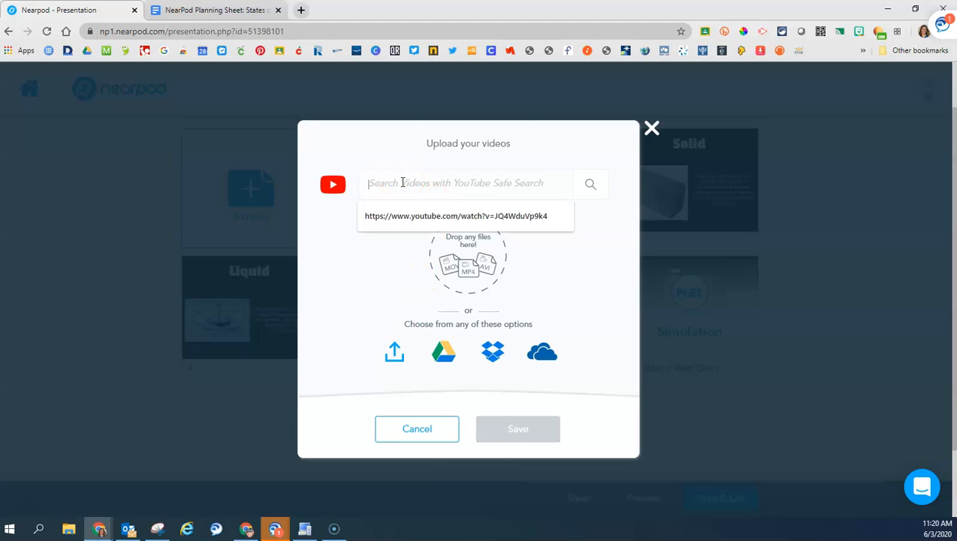
type("https://www.youtube.com/watch?v=JQ4WduVp9k4")
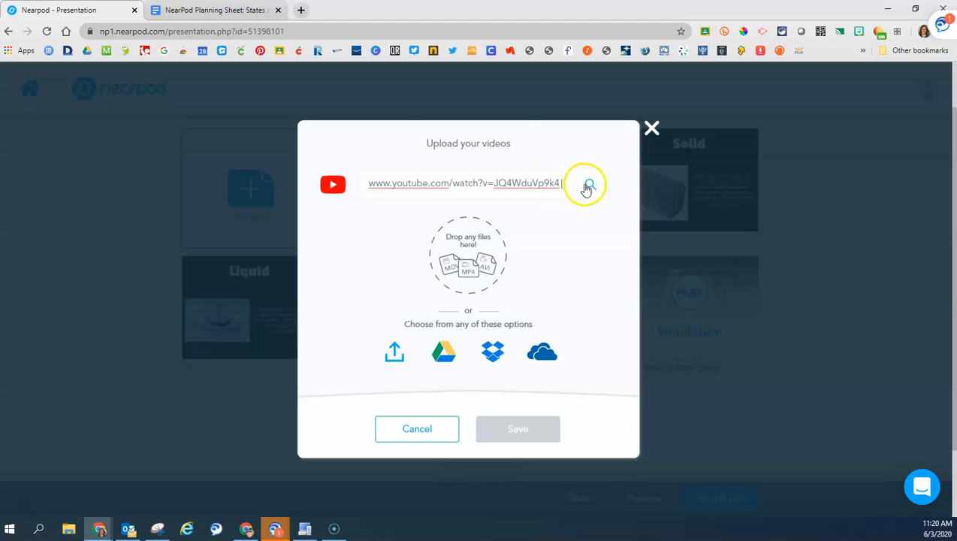
left_click(589, 185)
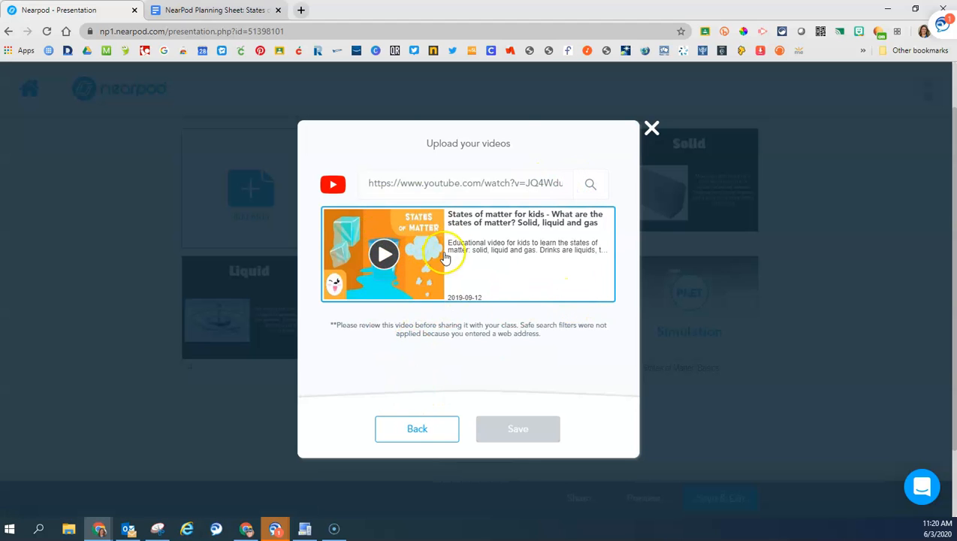
left_click(481, 263)
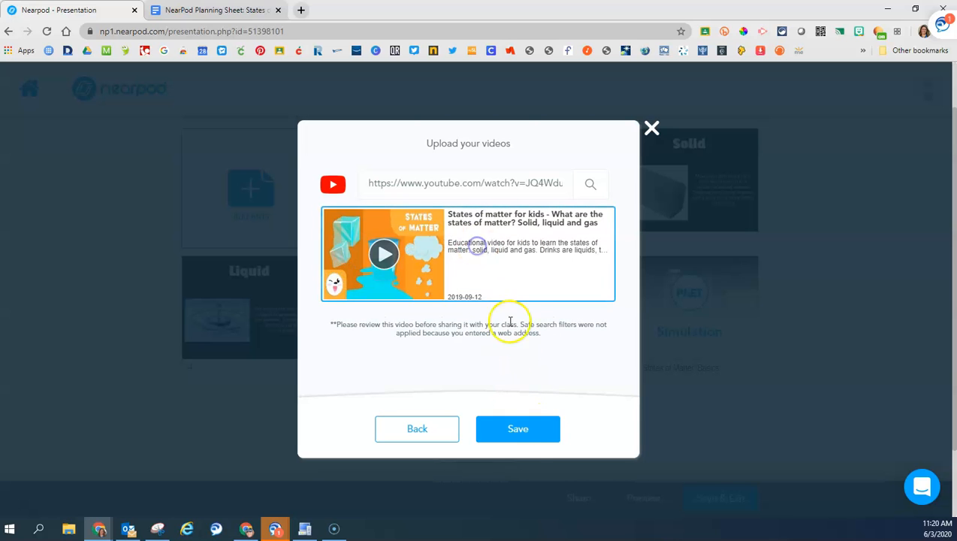
left_click(518, 430)
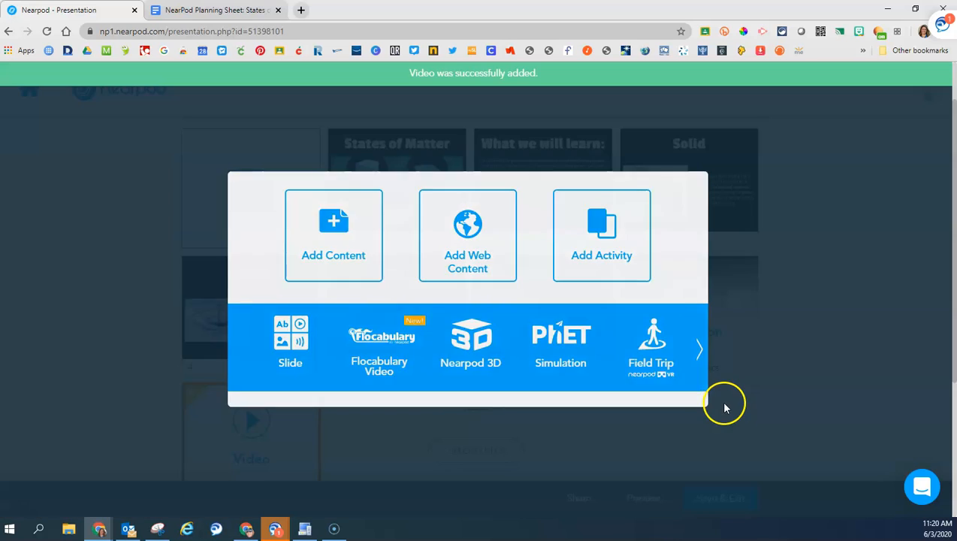
left_click(725, 408)
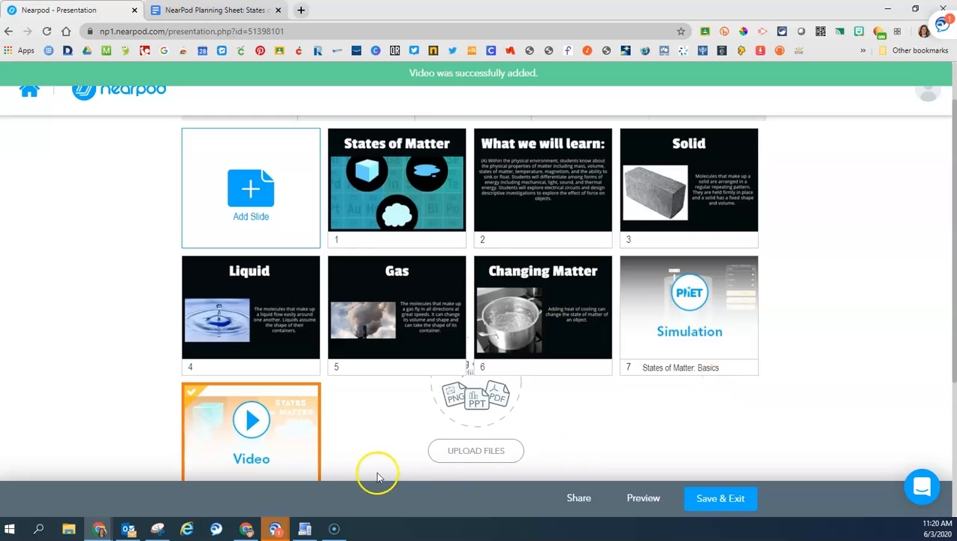
scroll(360, 429, "down", 1)
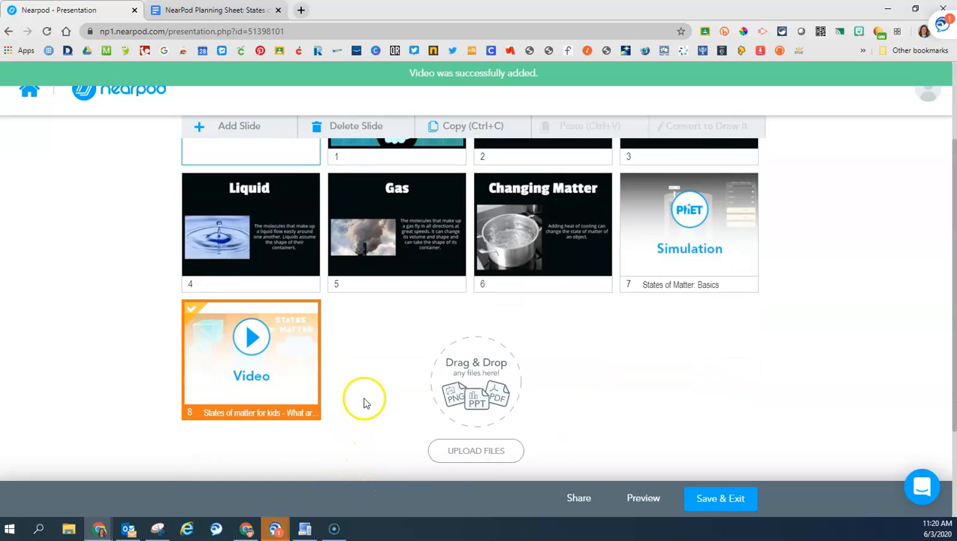
Step: Check the Images Draw prompts in the Google Docs planning sheet, then return to Nearpod and create a Draw It activity following the video
left_click(214, 10)
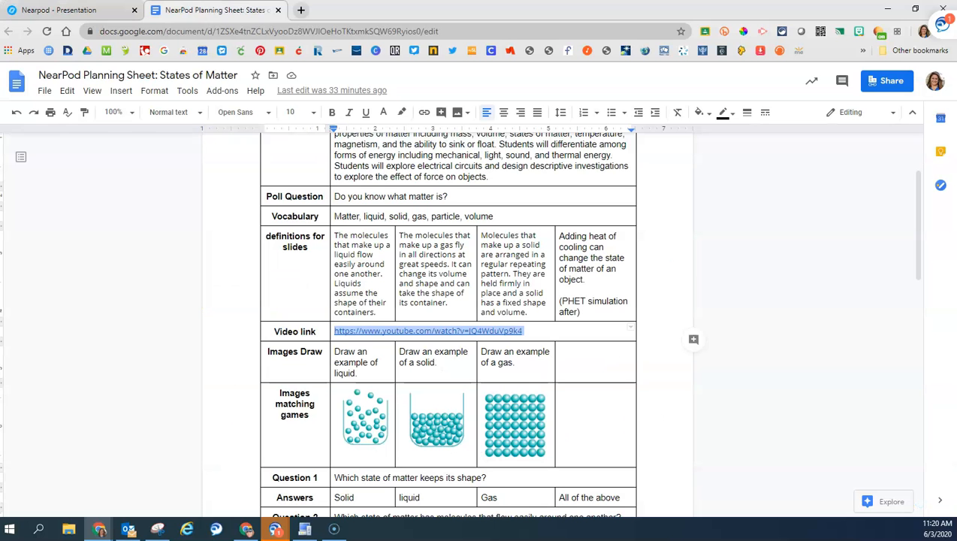
scroll(484, 300, "down", 1)
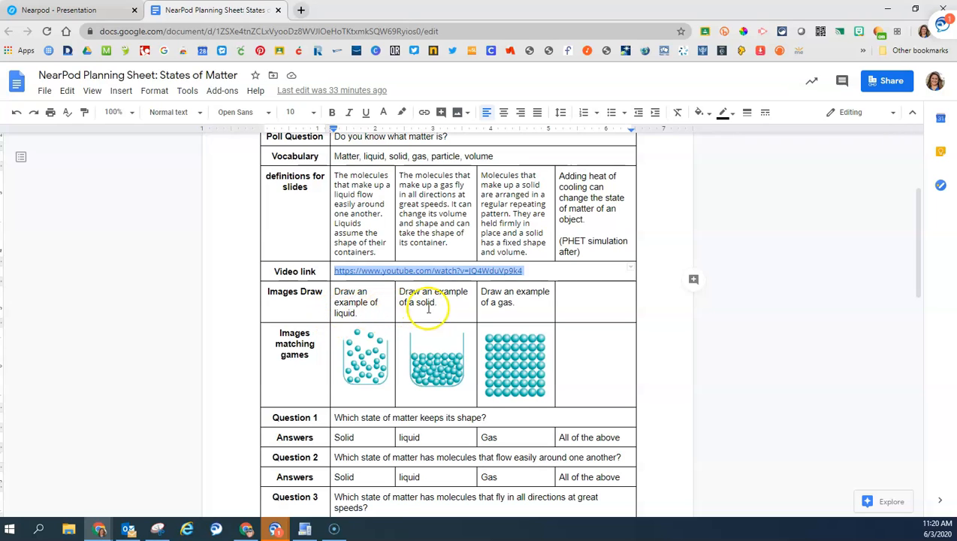
left_click(81, 10)
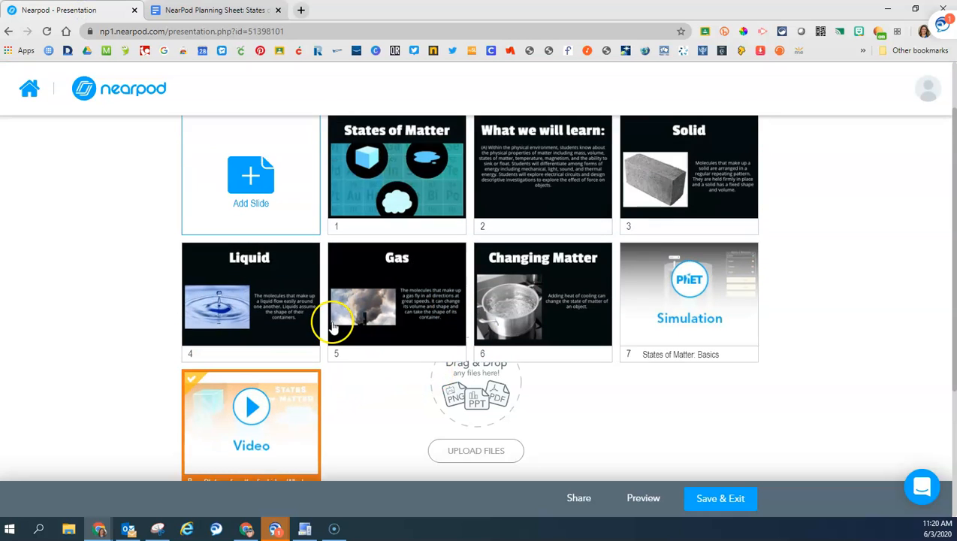
scroll(331, 321, "up", 2)
left_click(259, 192)
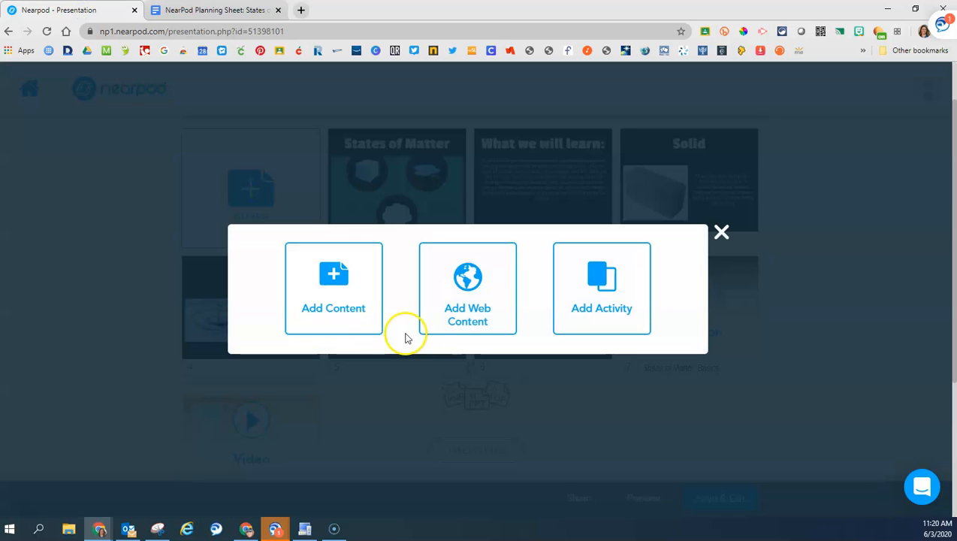
left_click(592, 304)
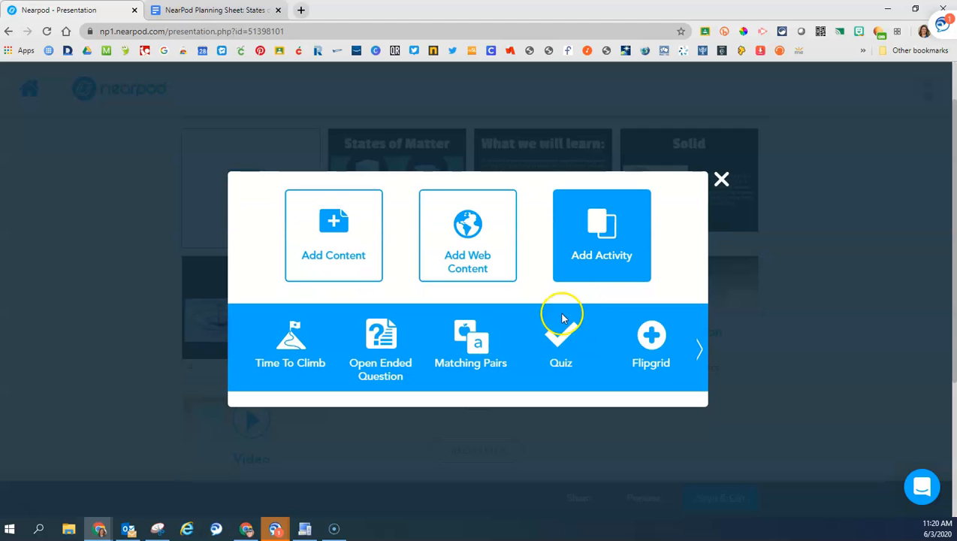
scroll(580, 361, "down", 2)
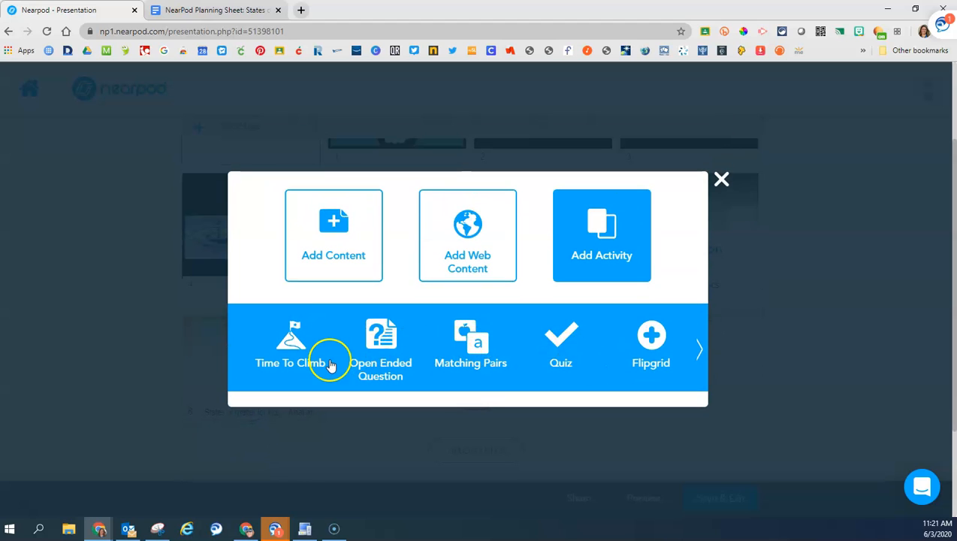
left_click(697, 347)
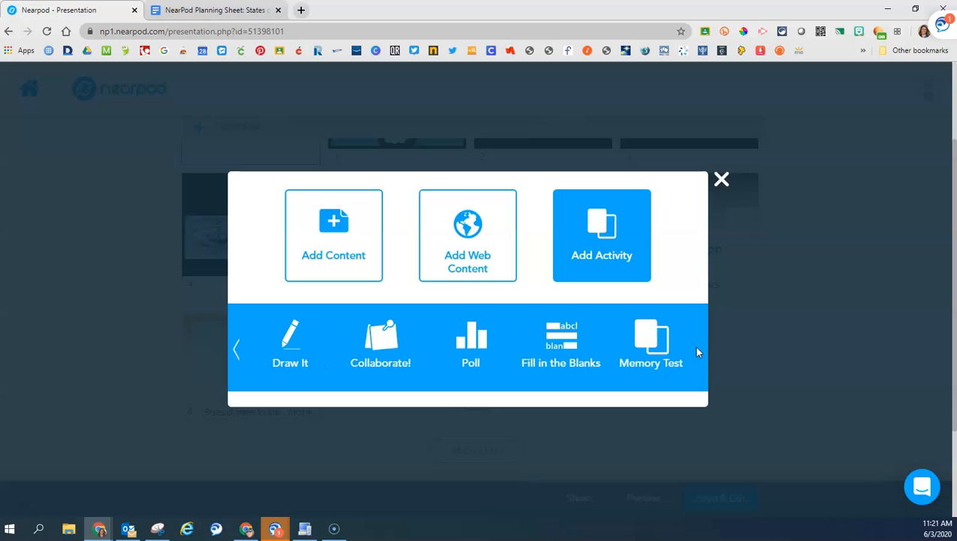
left_click(276, 335)
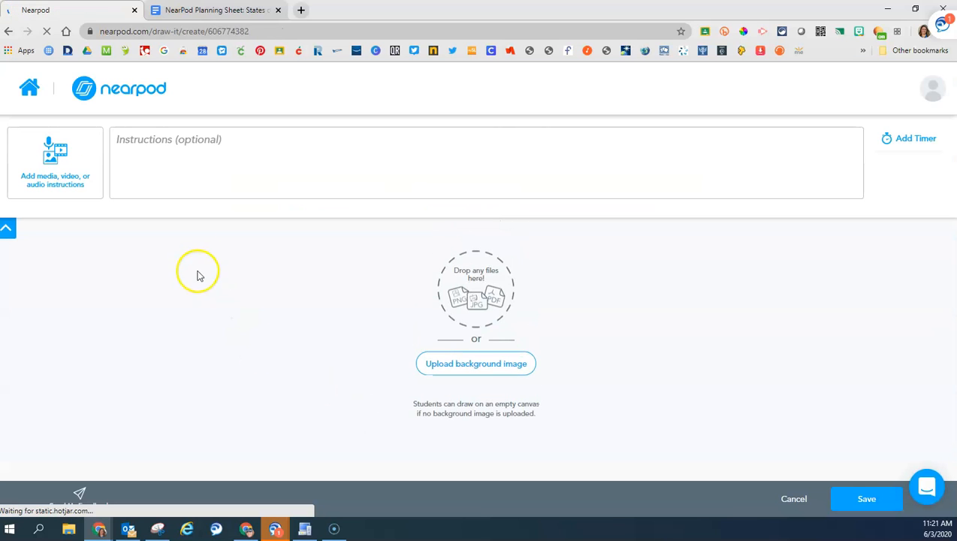
Step: Copy the solid drawing prompt from the planning sheet and enter "Draw an example of a solid." as the Draw It instructions
left_click(218, 10)
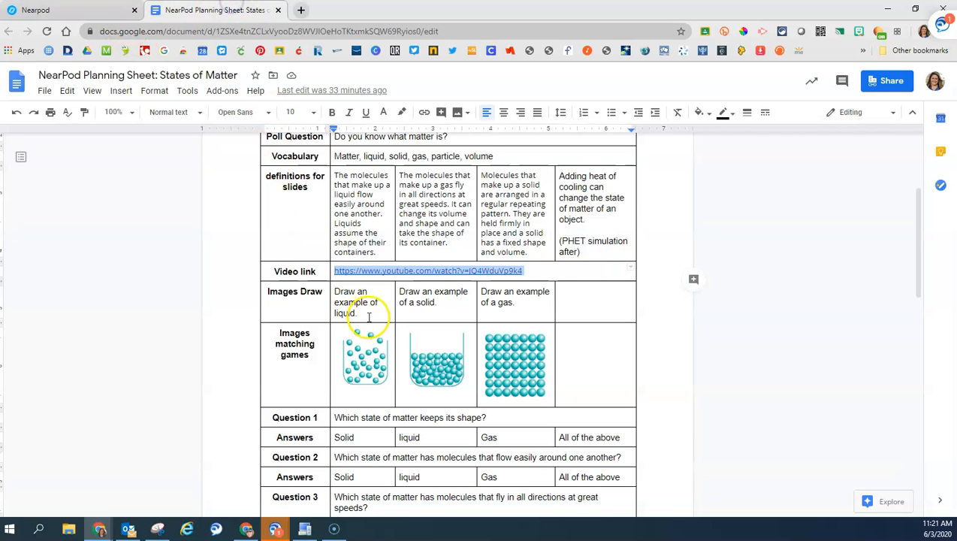
double_click(418, 300)
left_click_drag(419, 301, 400, 293)
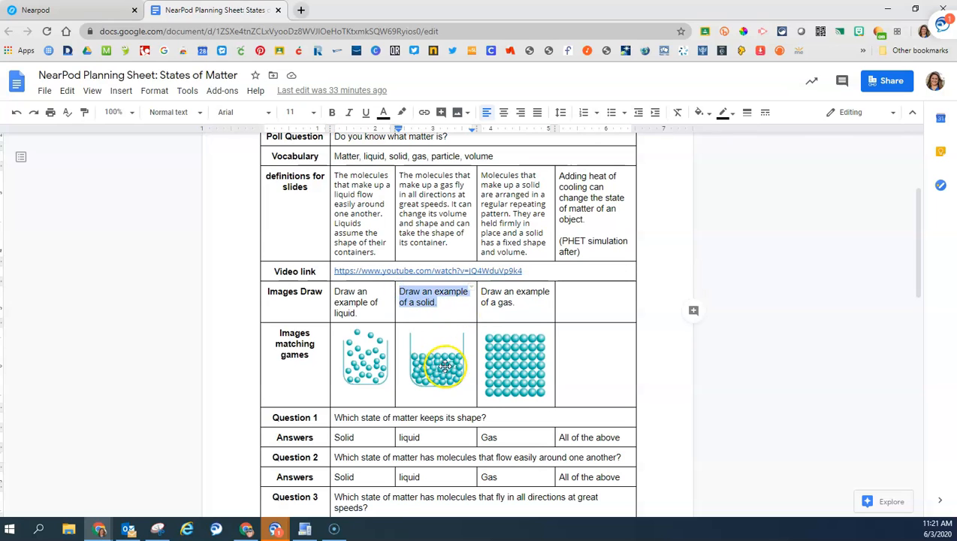
left_click(76, 10)
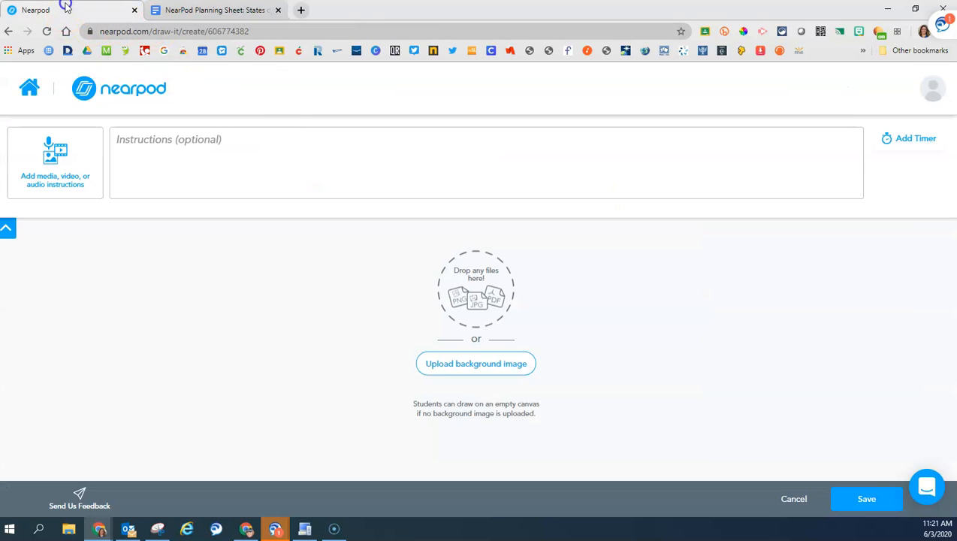
left_click(171, 148)
type("Draw an example of a solid.")
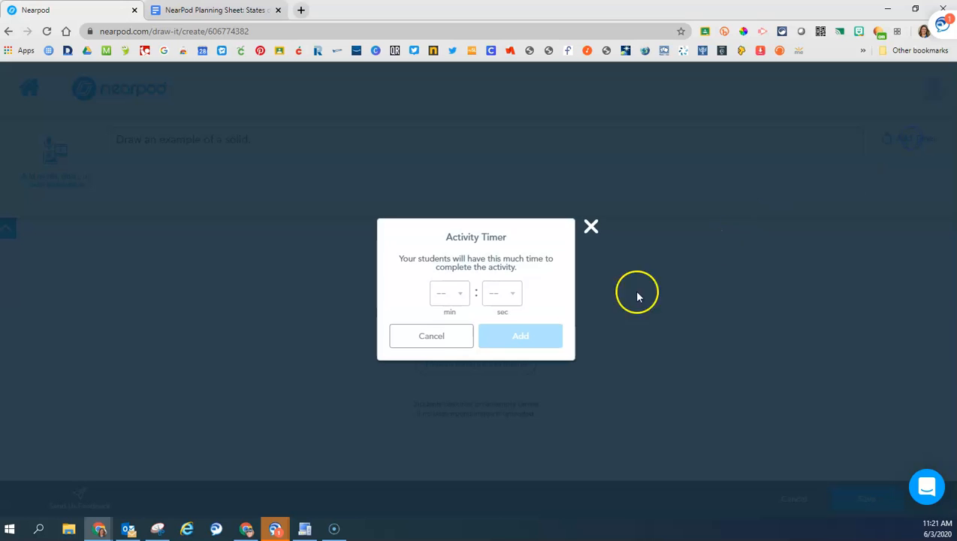
Step: Add a 02:00 activity timer to the solid drawing activity and save it to the lesson
left_click(460, 295)
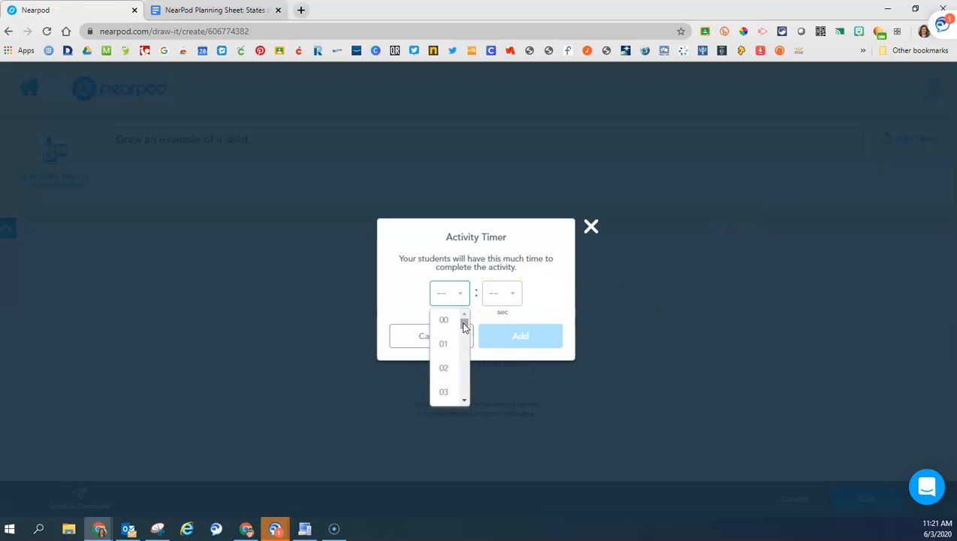
left_click(444, 369)
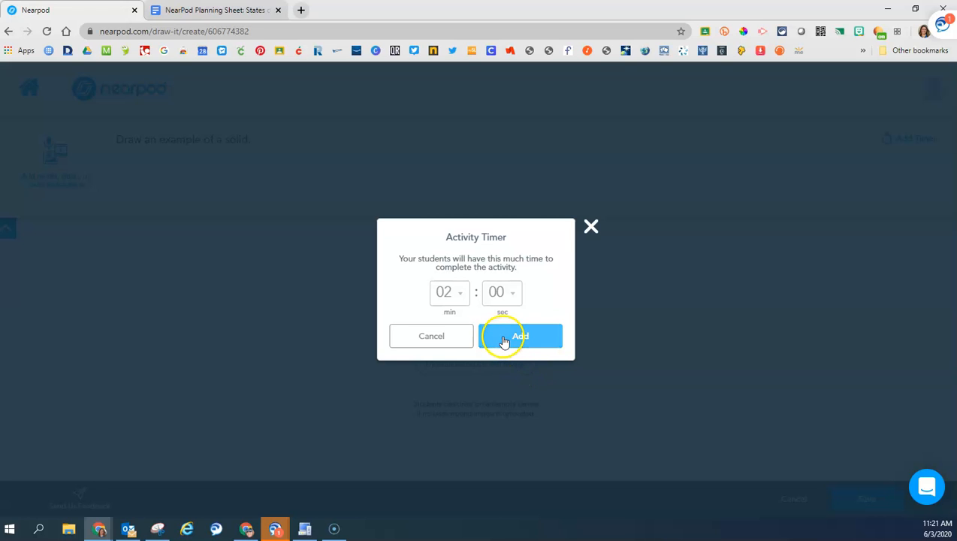
left_click(505, 338)
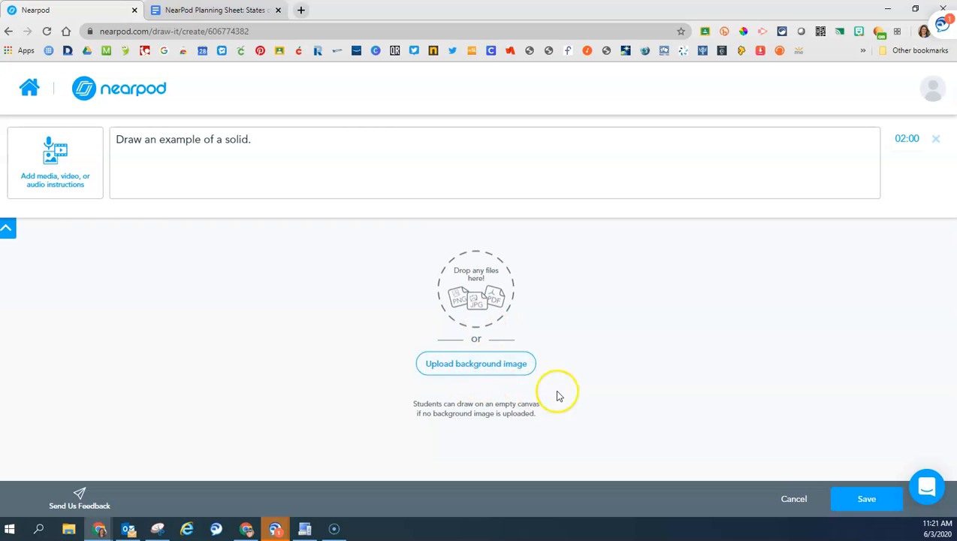
left_click(851, 500)
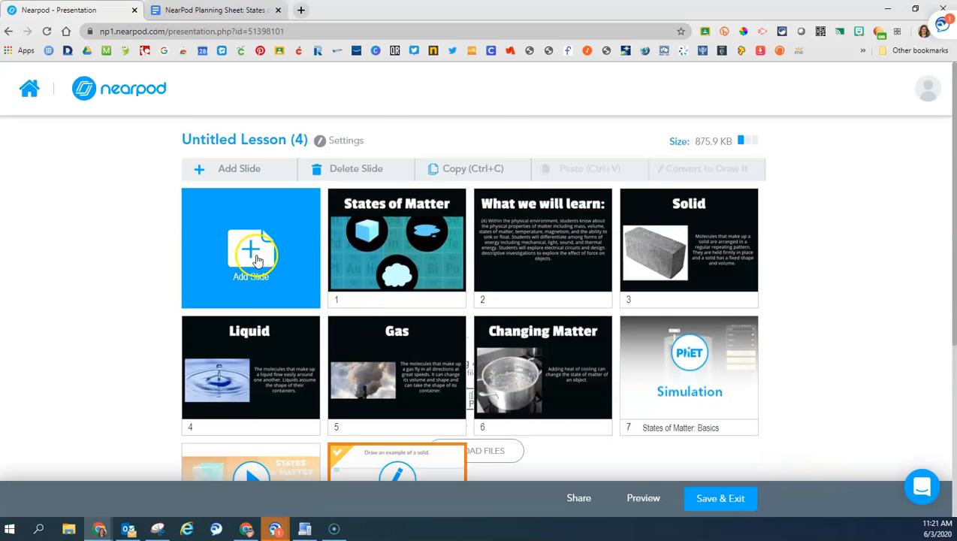
Step: Create a second Draw It activity after the solid drawing activity
scroll(346, 278, "down", 3)
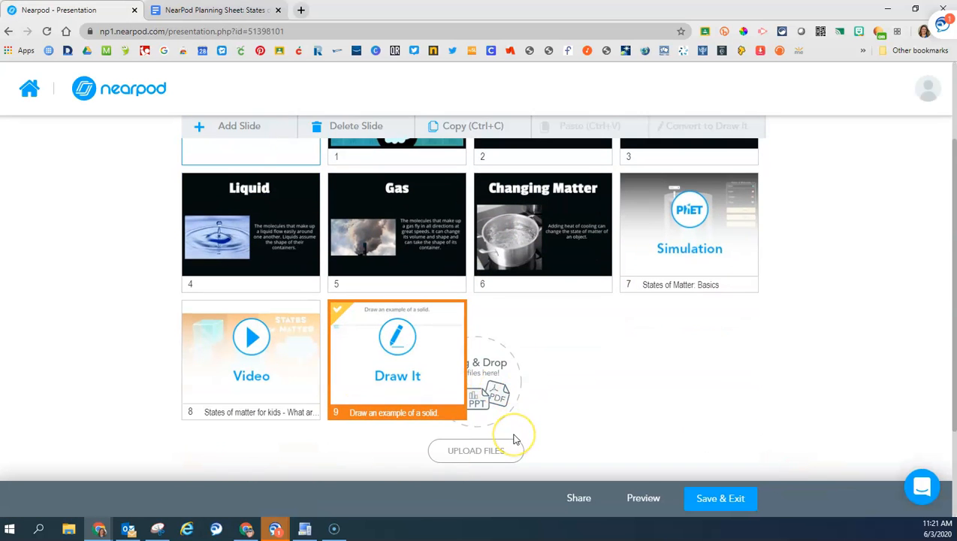
scroll(513, 436, "up", 3)
scroll(506, 426, "down", 1)
left_click(245, 181)
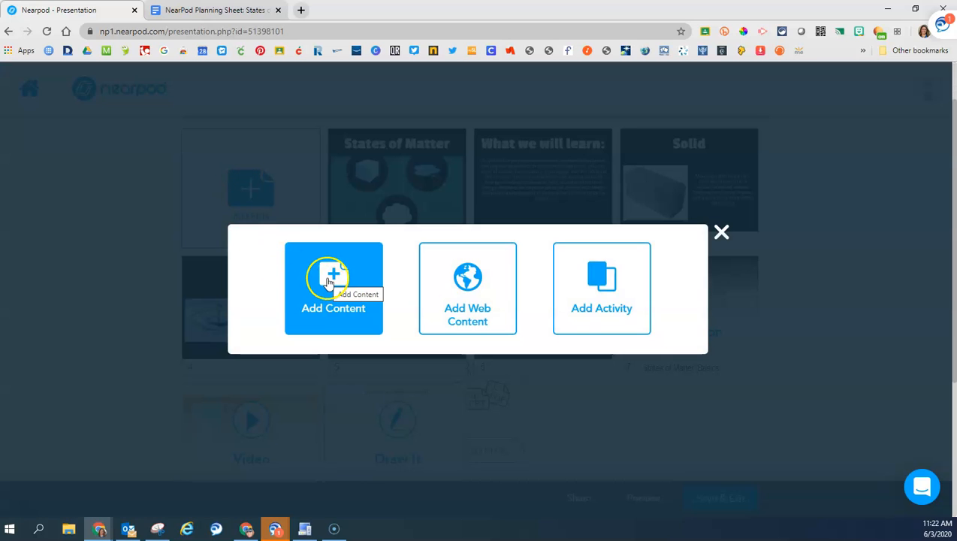
left_click(330, 280)
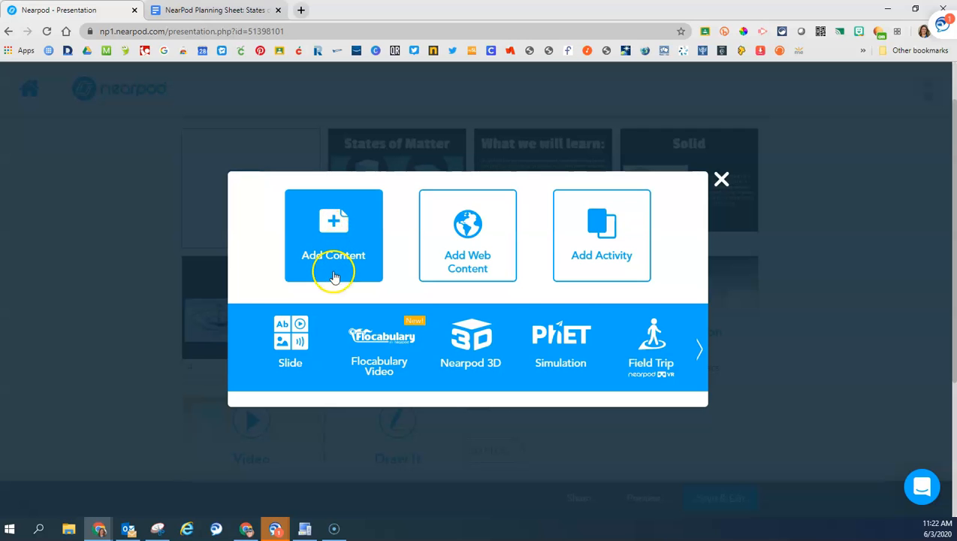
left_click(633, 265)
left_click(692, 349)
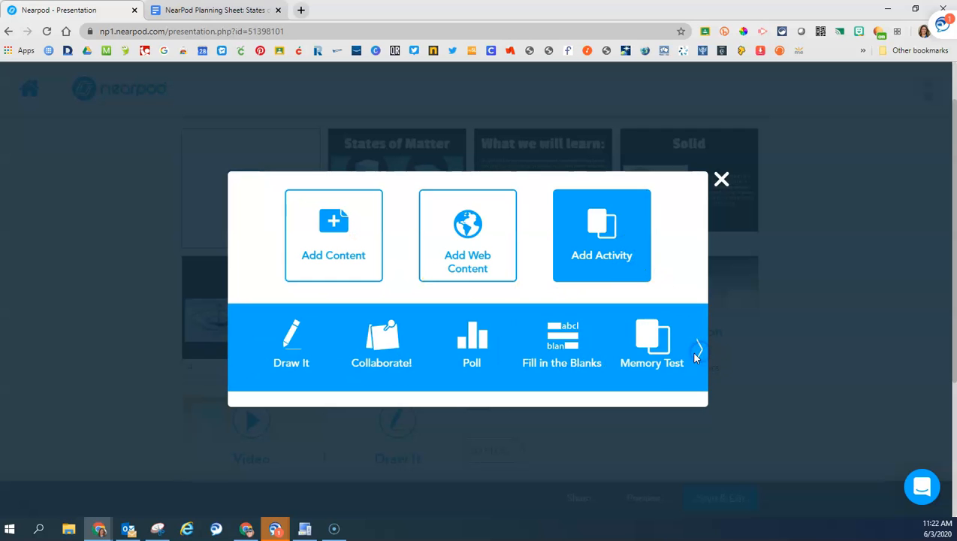
left_click(271, 351)
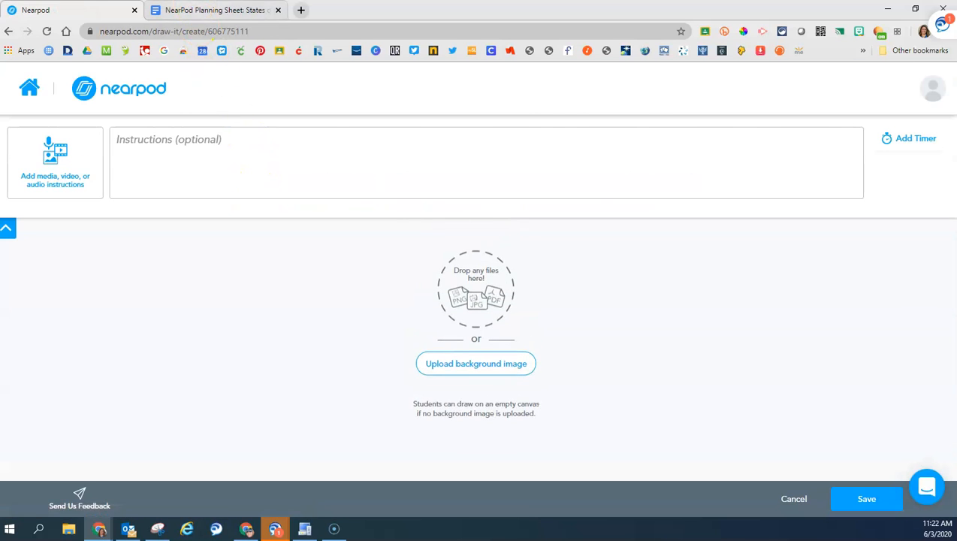
Step: Copy "Draw an example of liquid." from the planning sheet into the Draw It instructions and save the activity
left_click(195, 10)
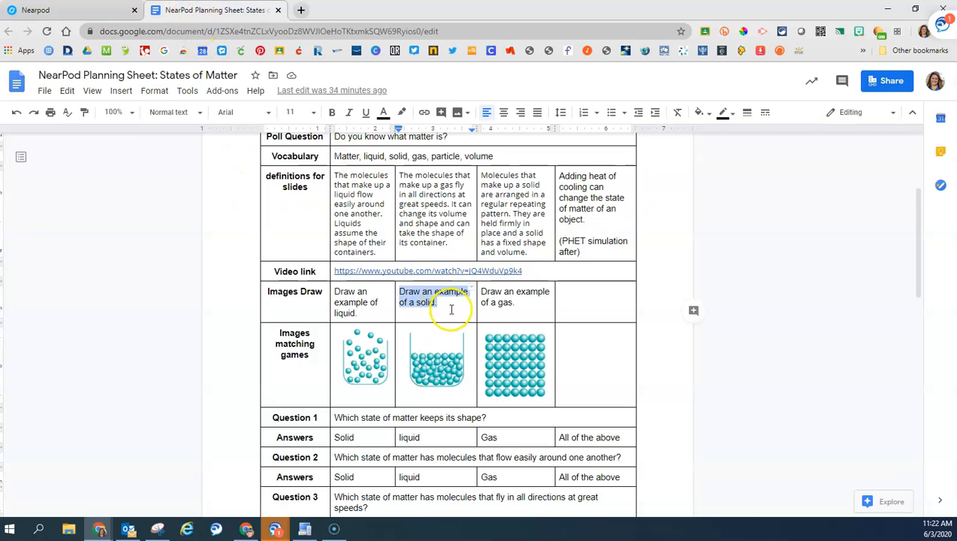
left_click_drag(361, 314, 331, 291)
key("ctrl+c")
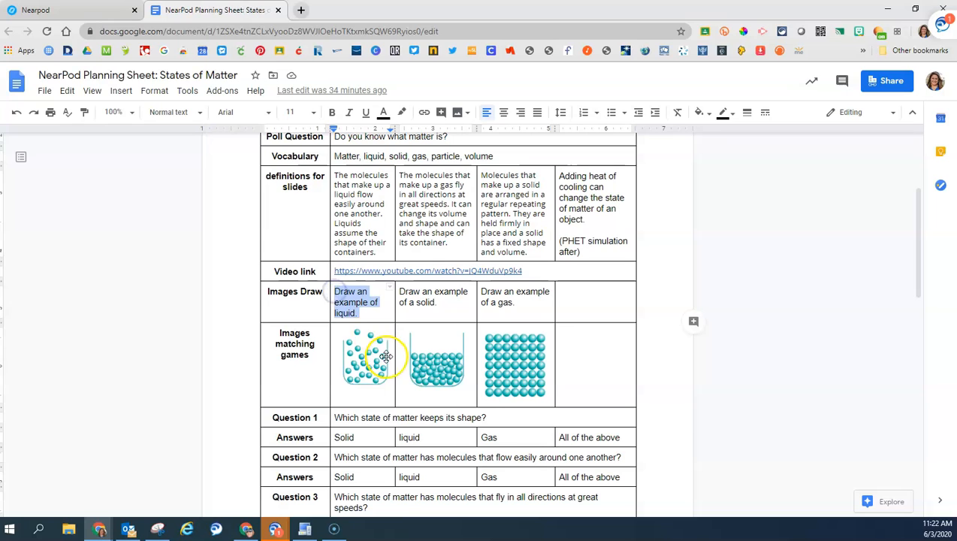
left_click(75, 15)
left_click(223, 148)
key("ctrl+v")
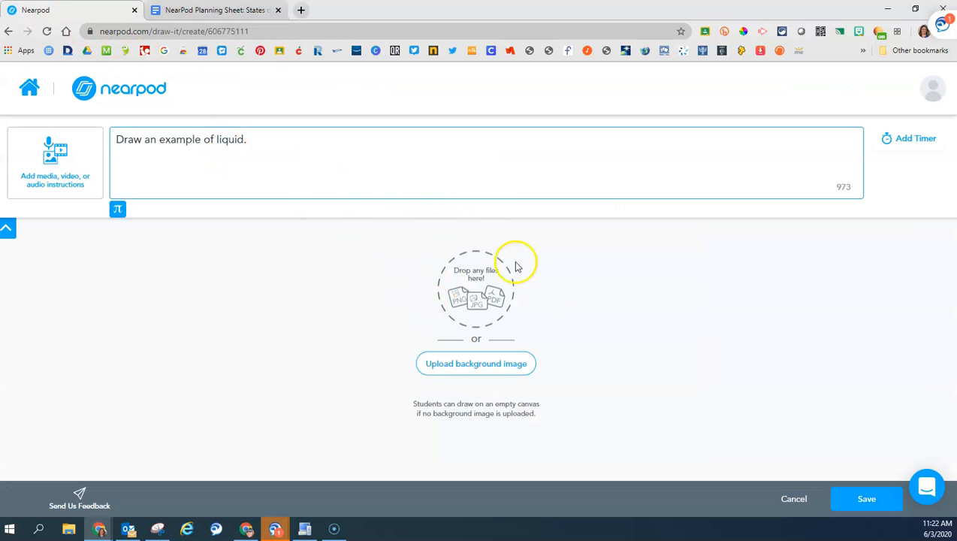
left_click(848, 497)
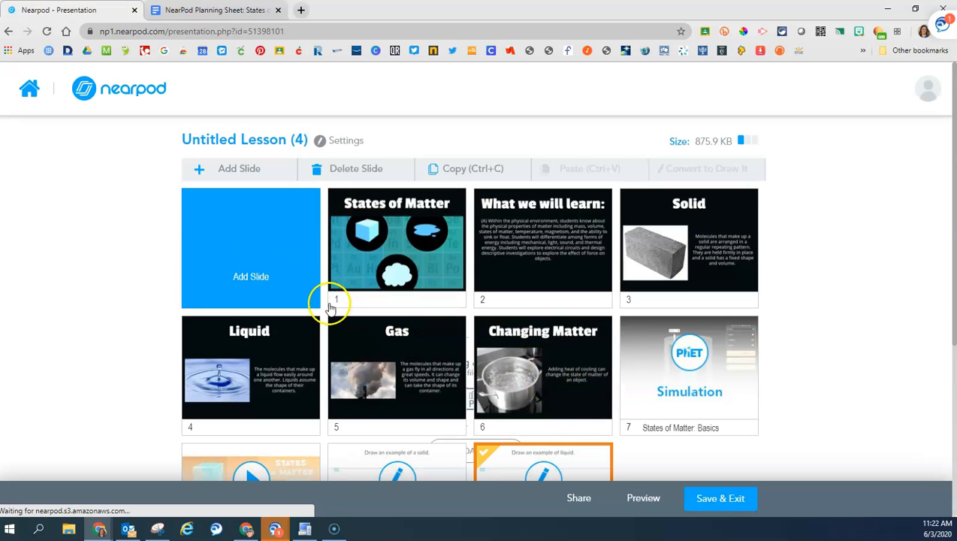
Step: Create a third Draw It activity after the liquid drawing activity
left_click(250, 253)
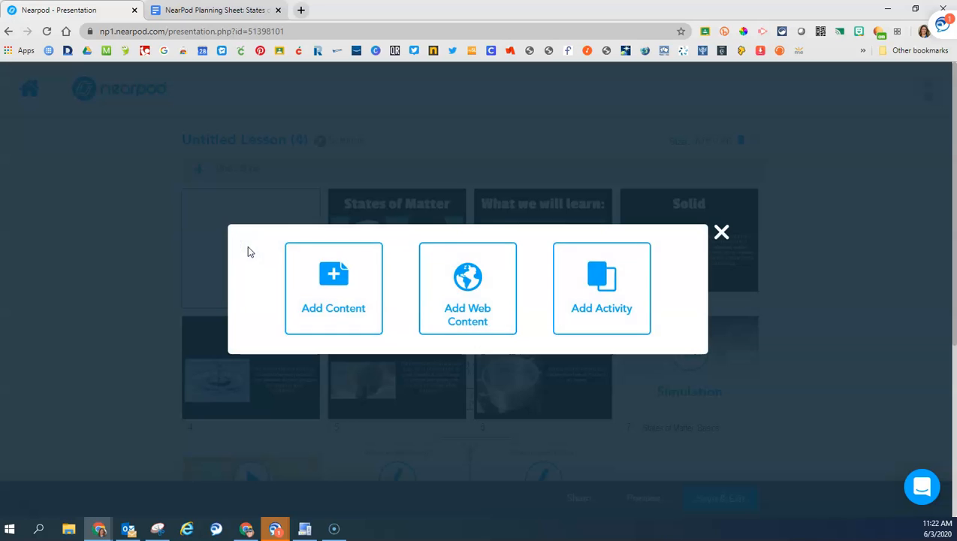
left_click(605, 293)
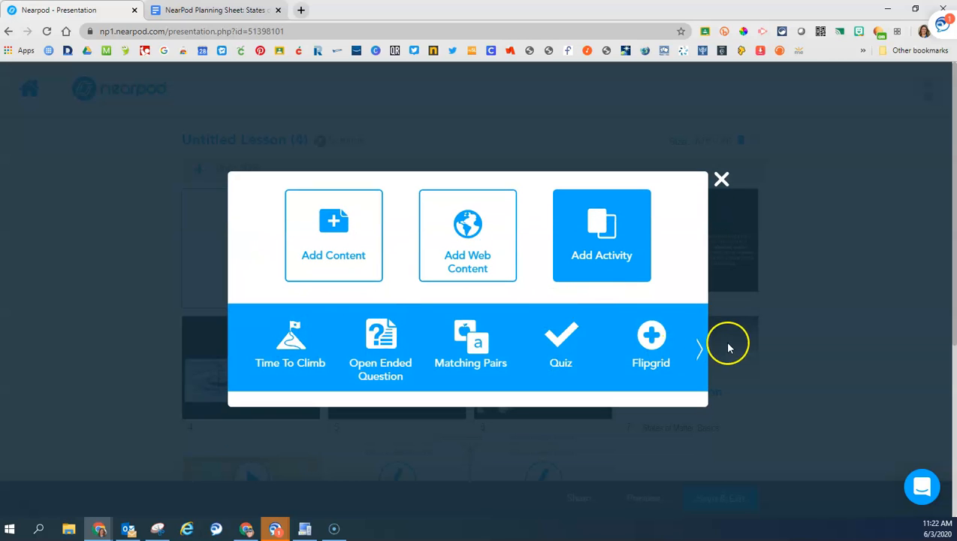
left_click(695, 348)
left_click(321, 333)
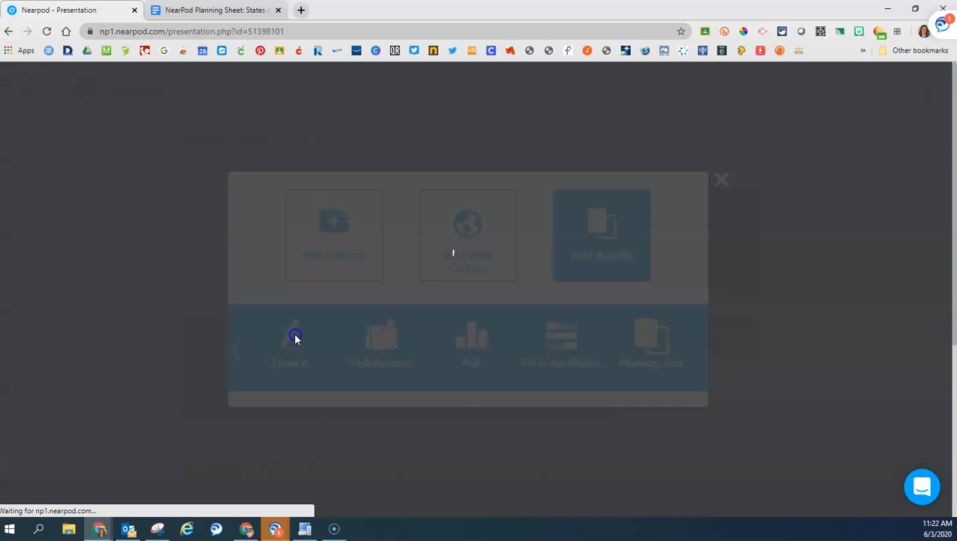
Step: Copy "Draw an example of a gas." from the planning sheet into the new activity's instructions and save it
left_click(197, 10)
left_click_drag(524, 300, 483, 293)
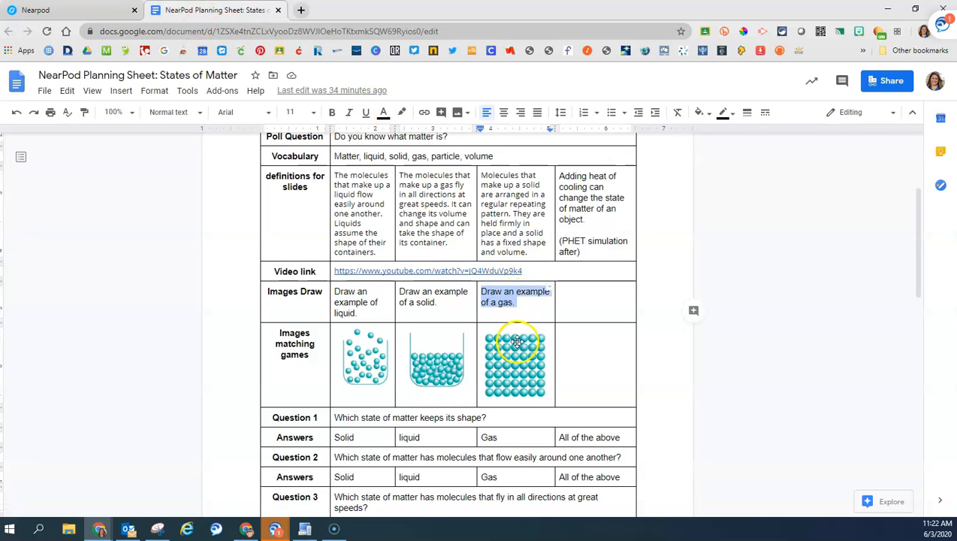
left_click(83, 10)
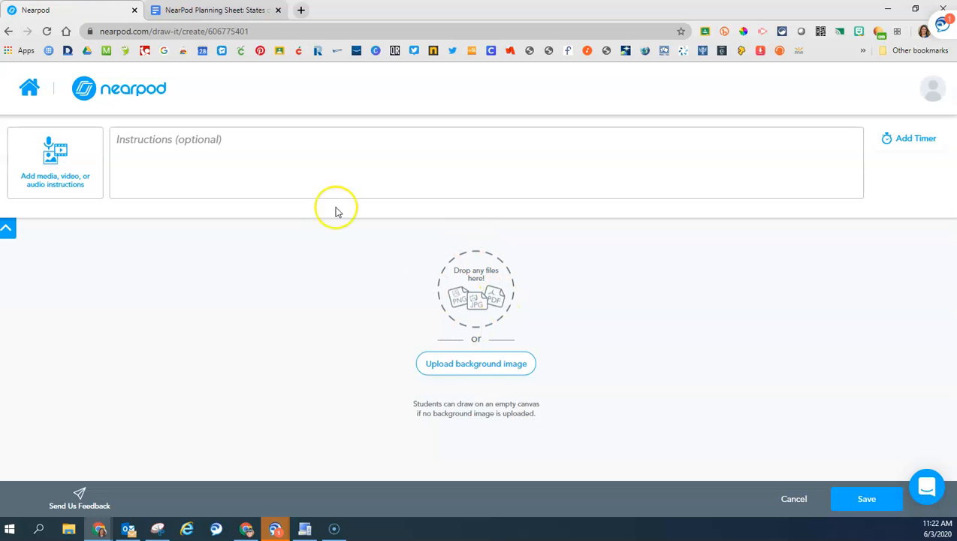
left_click(223, 159)
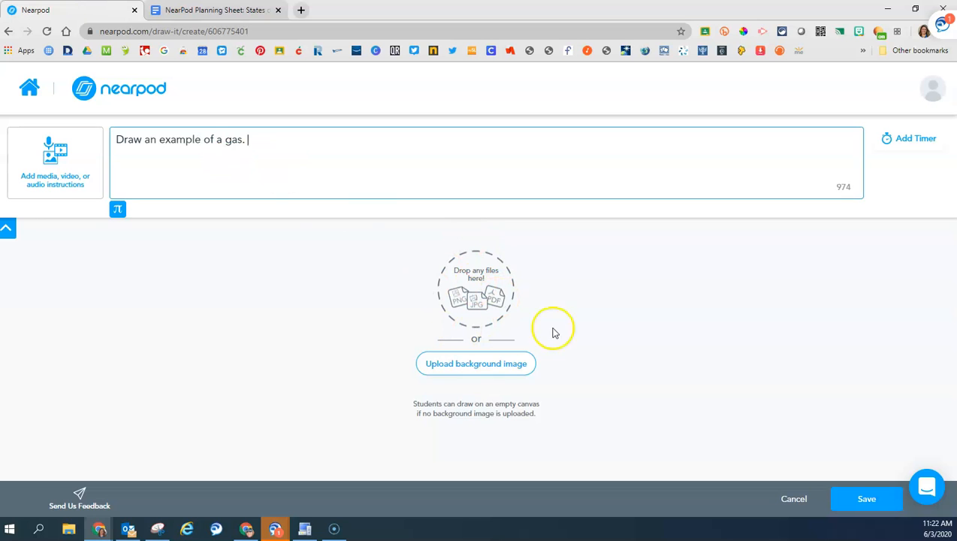
left_click(869, 500)
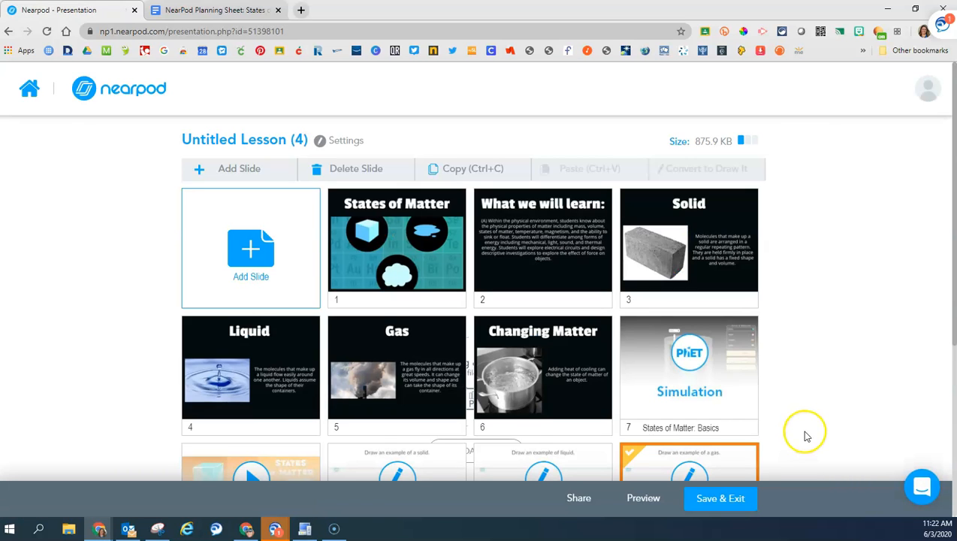
Step: Move the "Draw an example of a solid." activity to directly after the Solid slide, as slide 4
scroll(901, 347, "down", 2)
scroll(903, 348, "down", 1)
scroll(904, 348, "up", 2)
scroll(904, 348, "down", 1)
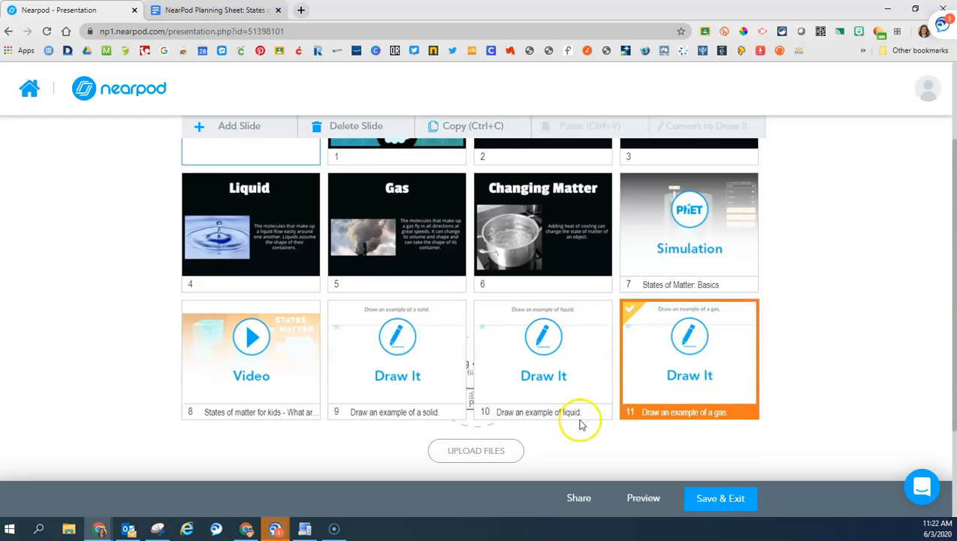
scroll(774, 314, "up", 1)
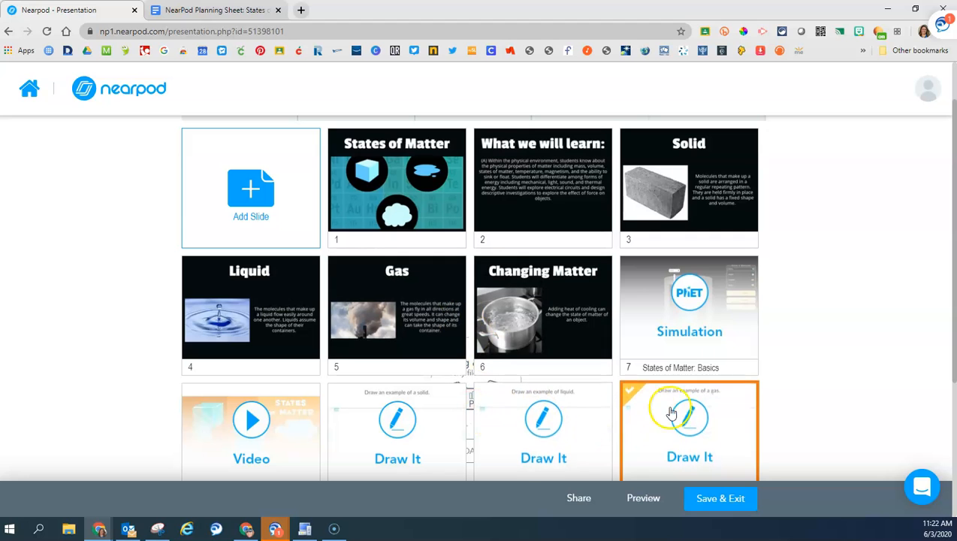
scroll(467, 441, "down", 1)
scroll(465, 443, "up", 1)
mouse_move(373, 439)
left_mouse_down()
mouse_move(386, 398)
mouse_move(588, 245)
mouse_move(752, 199)
mouse_move(781, 169)
mouse_move(802, 185)
mouse_move(661, 188)
mouse_move(378, 275)
mouse_move(367, 306)
mouse_move(213, 313)
left_mouse_up()
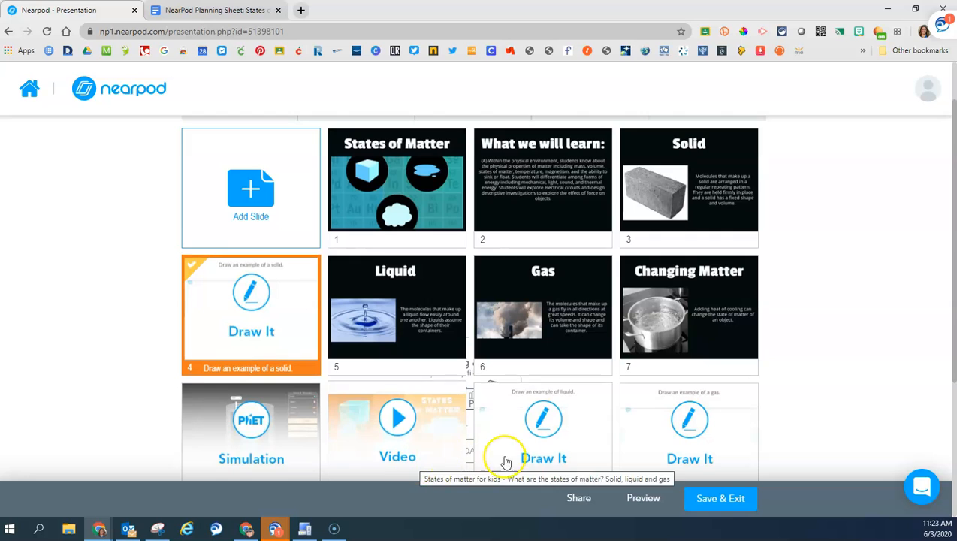
Step: Move the "Draw an example of liquid." activity to directly after the Liquid slide, as slide 6
scroll(562, 455, "down", 1)
scroll(562, 455, "up", 1)
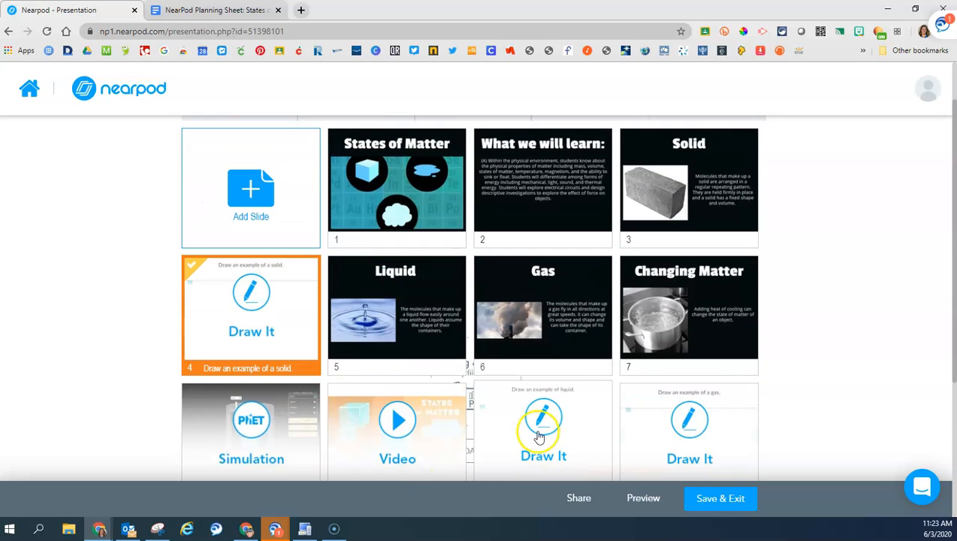
scroll(599, 415, "down", 1)
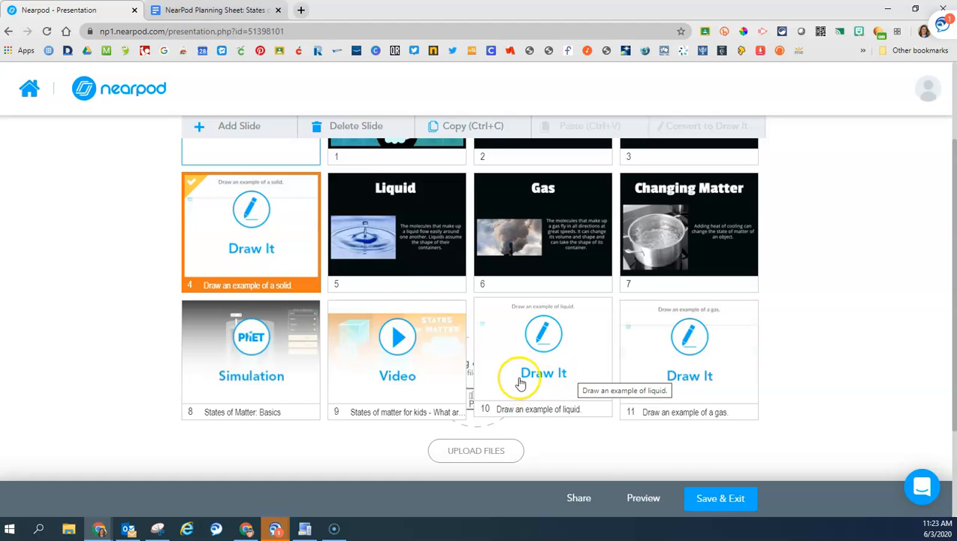
scroll(520, 383, "up", 1)
left_click_drag(519, 409, 507, 302)
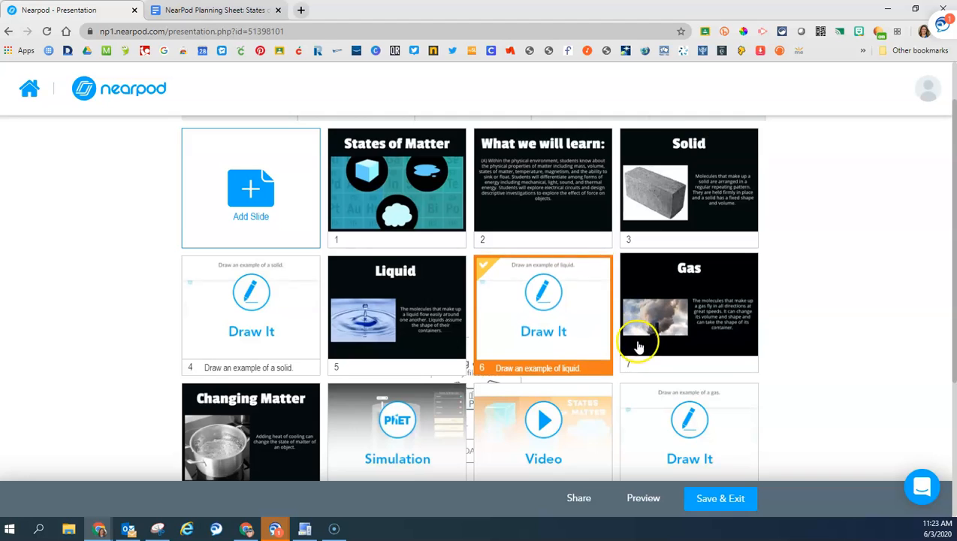
Step: Move the "Draw an example of a gas." activity to directly after the Gas slide, as slide 8
scroll(637, 347, "down", 1)
left_click(665, 395)
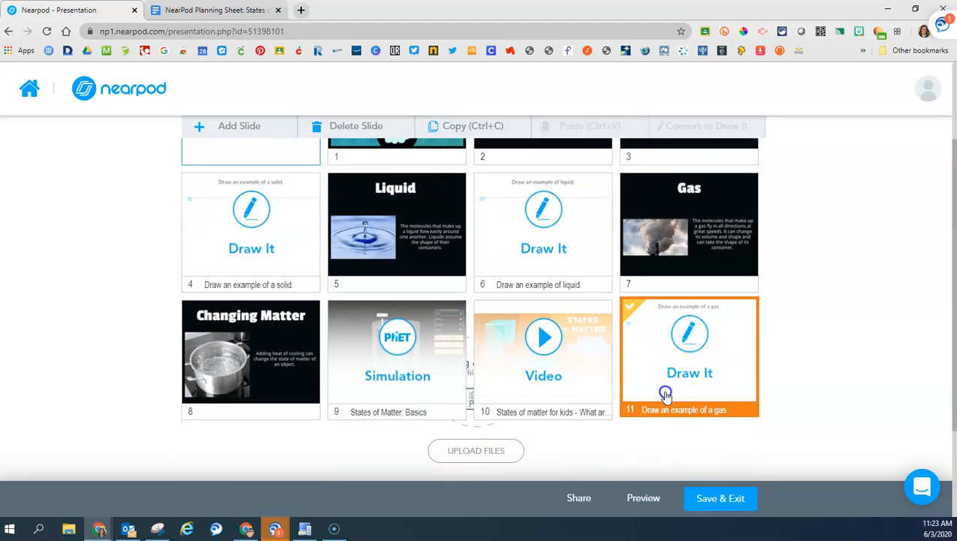
mouse_move(656, 389)
left_mouse_down()
mouse_move(355, 380)
mouse_move(229, 396)
left_mouse_up()
scroll(865, 396, "up", 2)
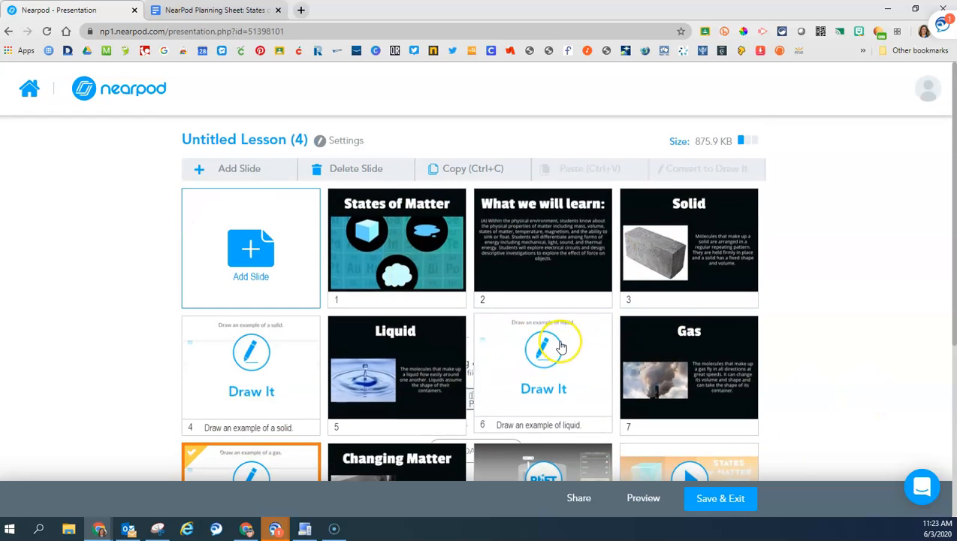
scroll(560, 342, "down", 1)
scroll(569, 344, "down", 1)
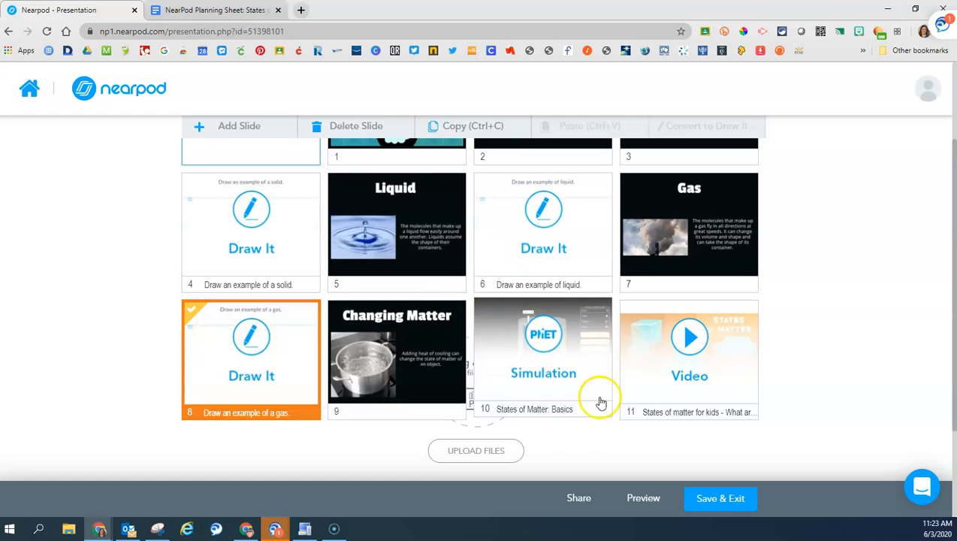
scroll(451, 315, "up", 1)
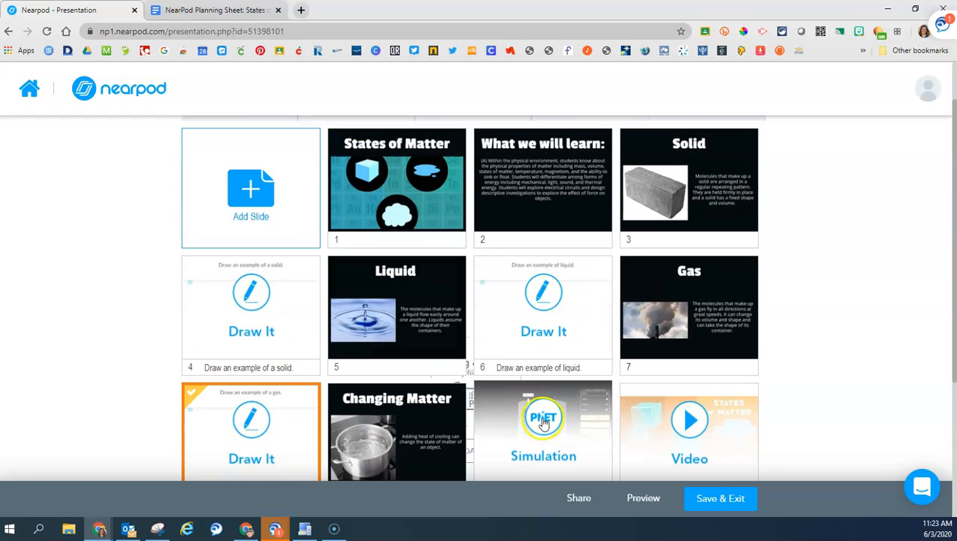
Step: Copy the poll question "Do you know what matter is?" from the Google Docs planning sheet
left_click(251, 185)
left_click(227, 8)
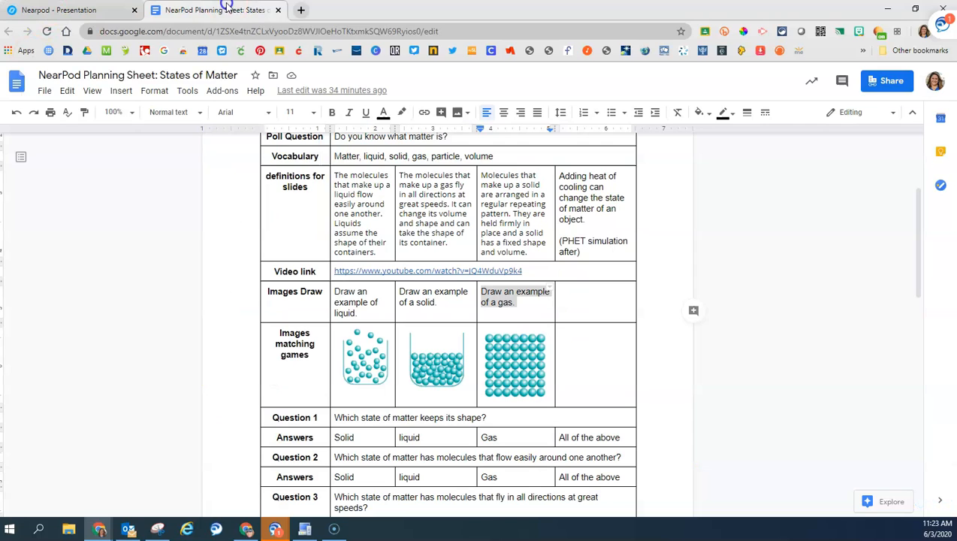
scroll(721, 330, "down", 3)
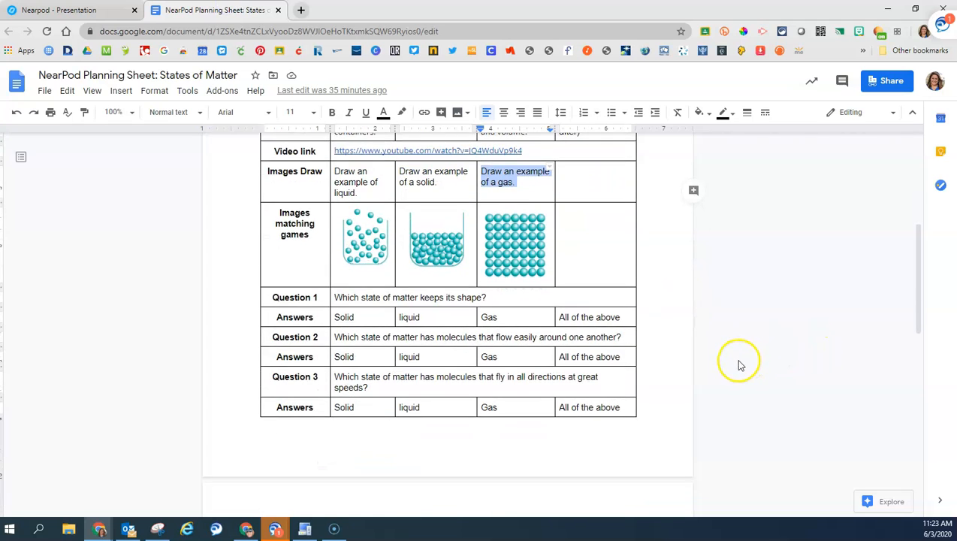
scroll(738, 364, "up", 4)
scroll(635, 359, "up", 2)
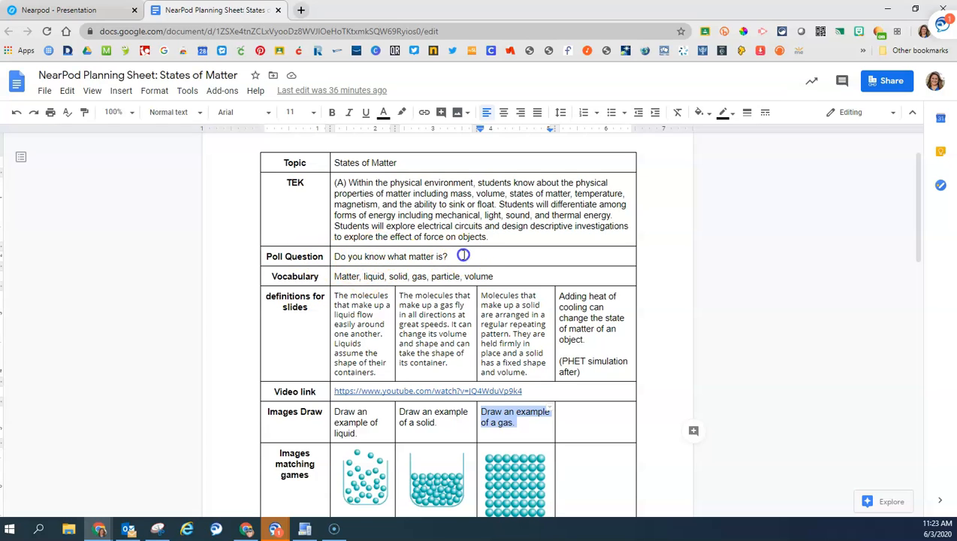
left_click_drag(463, 256, 331, 264)
key("ctrl+c")
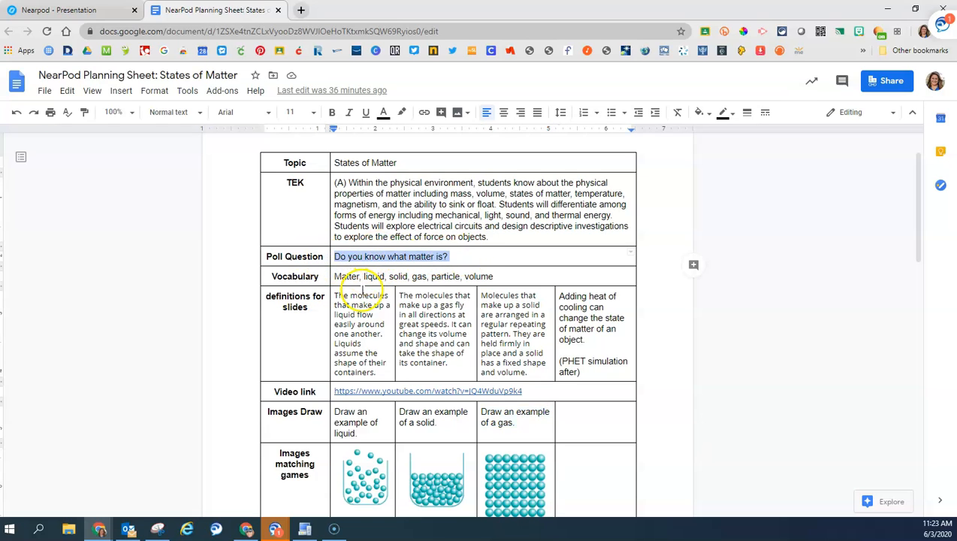
Step: Add a Poll activity to the Nearpod lesson and paste "Do you know what matter is?" as its question
left_click(83, 10)
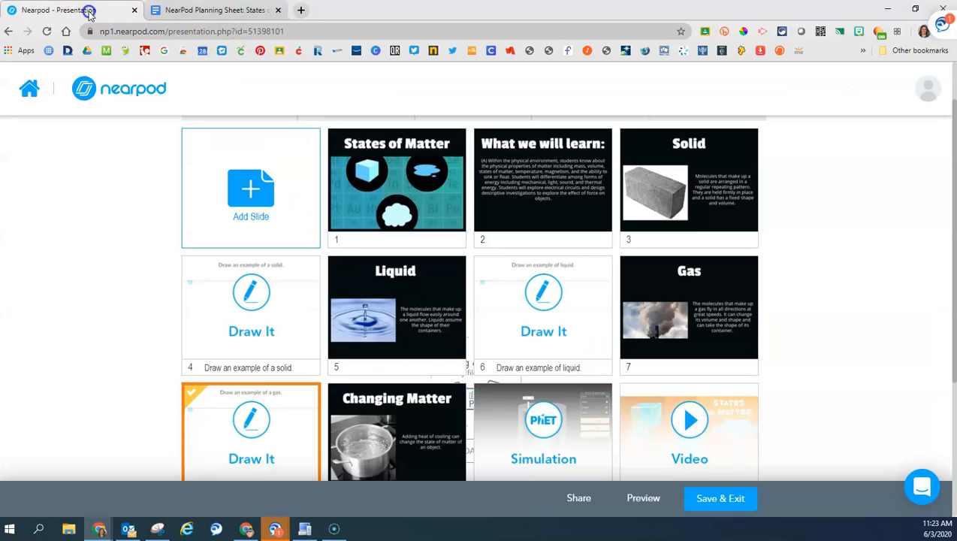
left_click(251, 191)
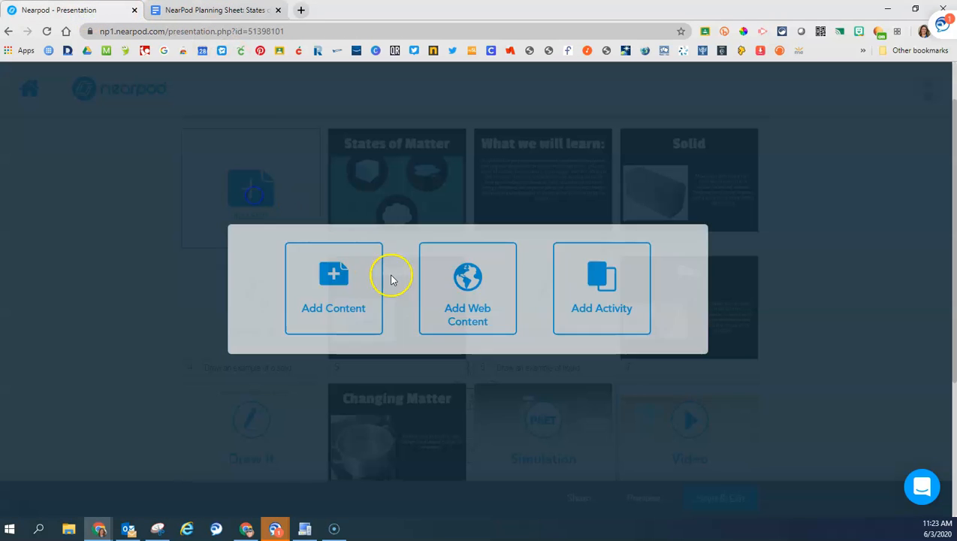
left_click(568, 275)
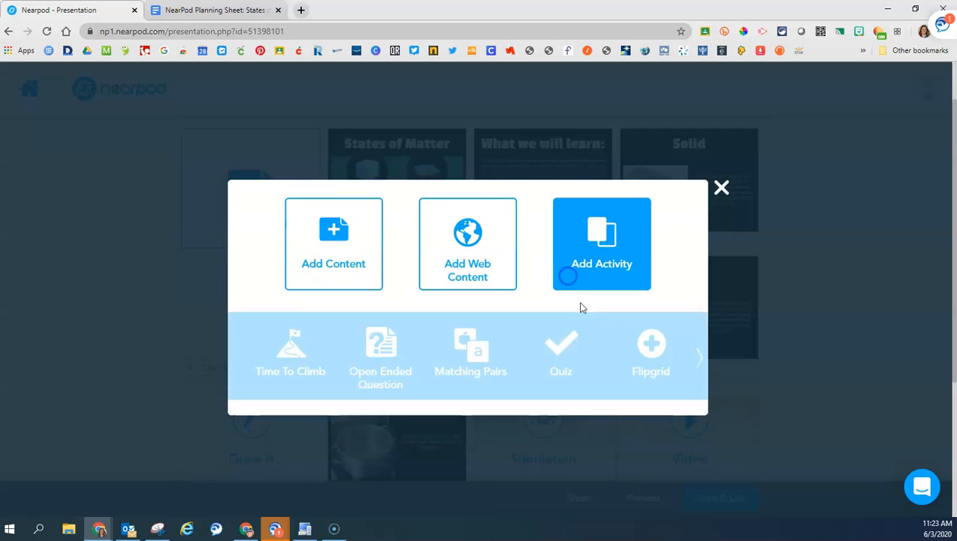
left_click(699, 348)
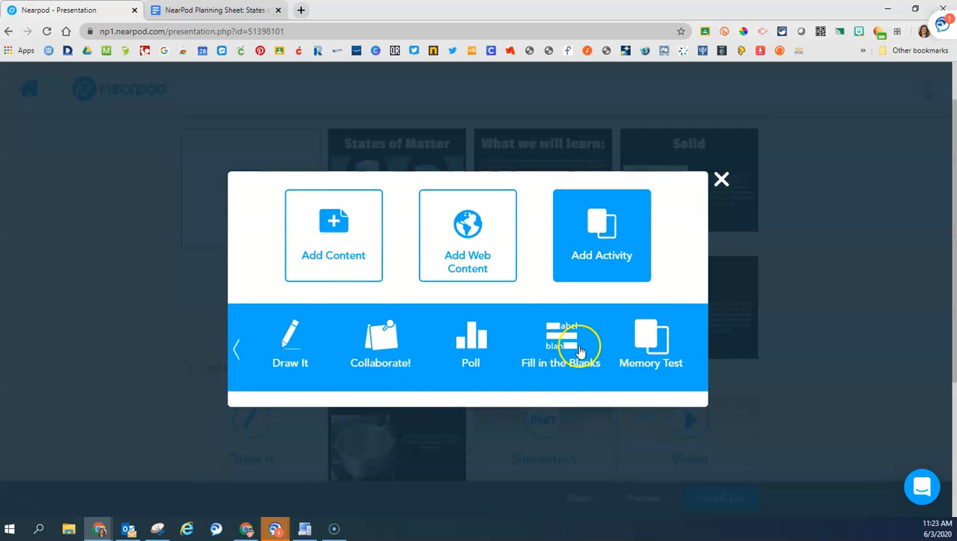
left_click(479, 343)
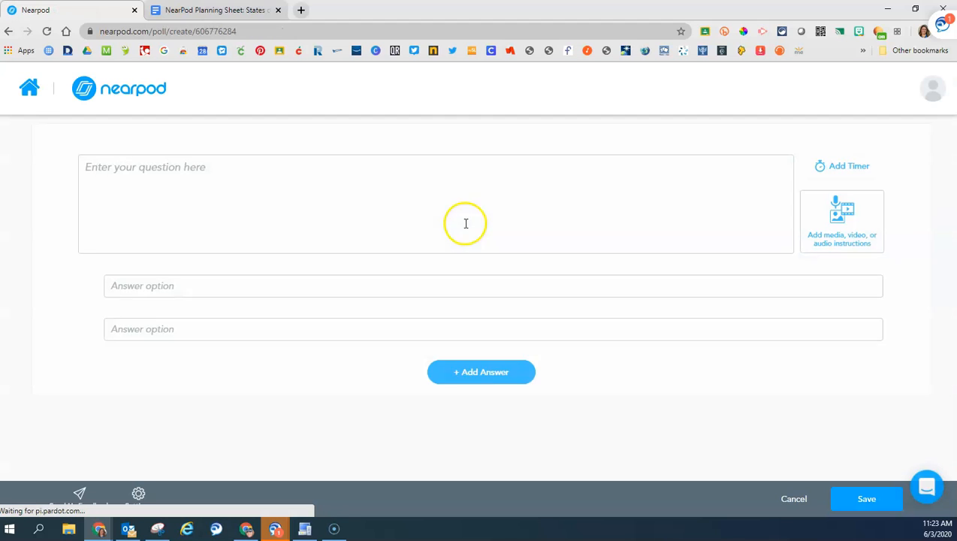
right_click(142, 178)
left_click(167, 272)
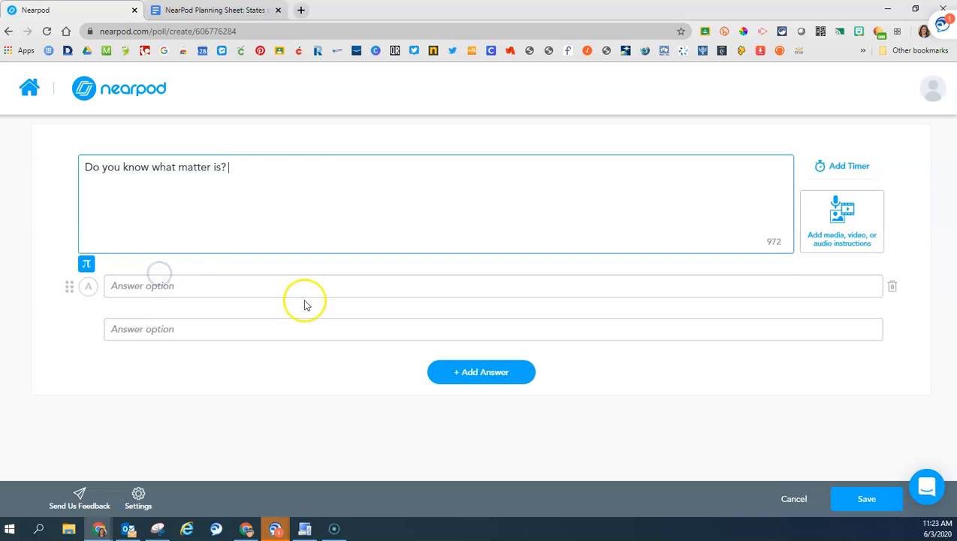
Step: Fill in three poll answers: "Yes, I know all about it!", "No idea what it is." and "I know a little, but would like to learn more."
left_click(185, 286)
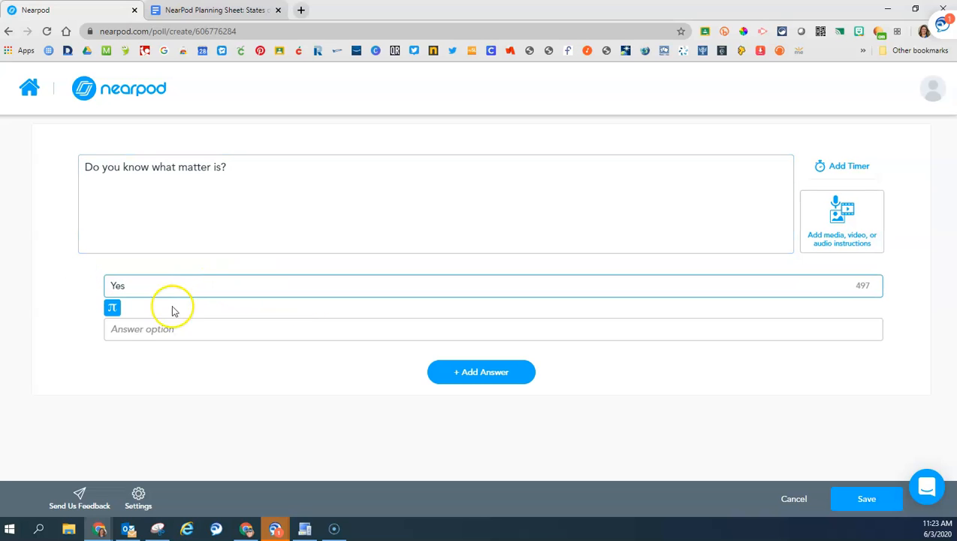
left_click(138, 333)
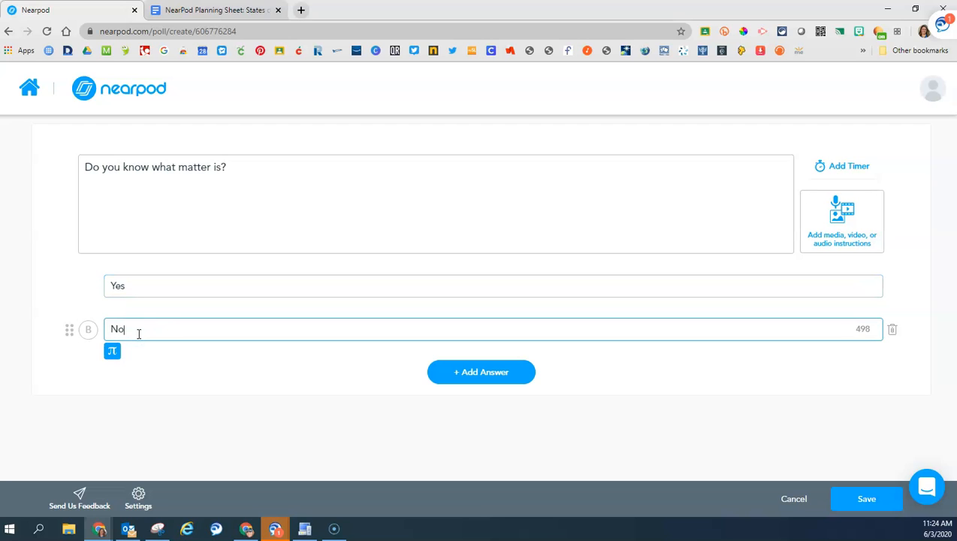
left_click(508, 373)
left_click(165, 372)
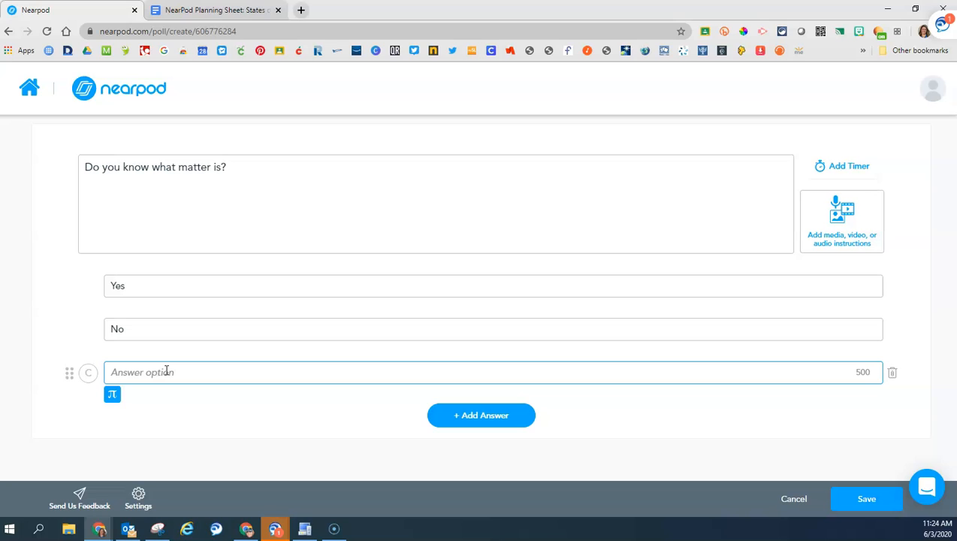
left_click(181, 324)
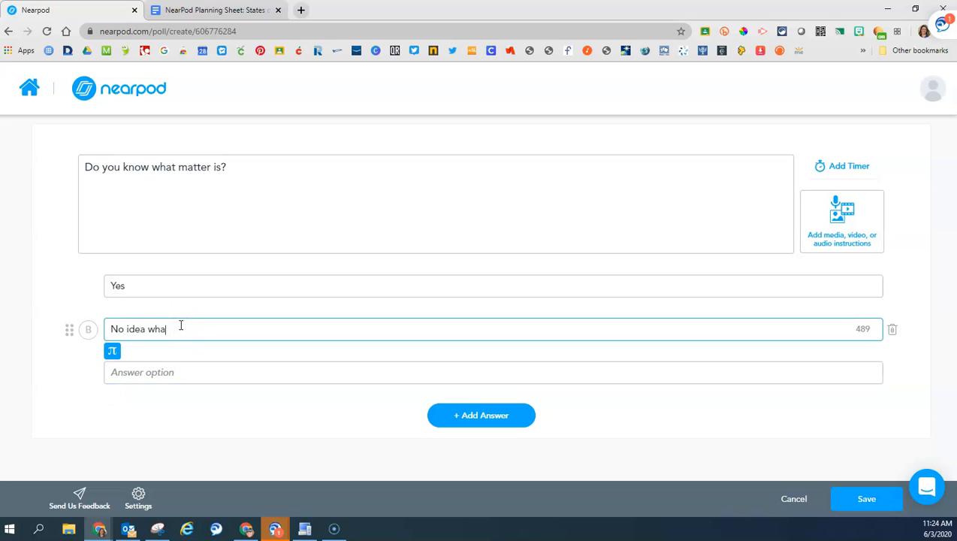
left_click(164, 287)
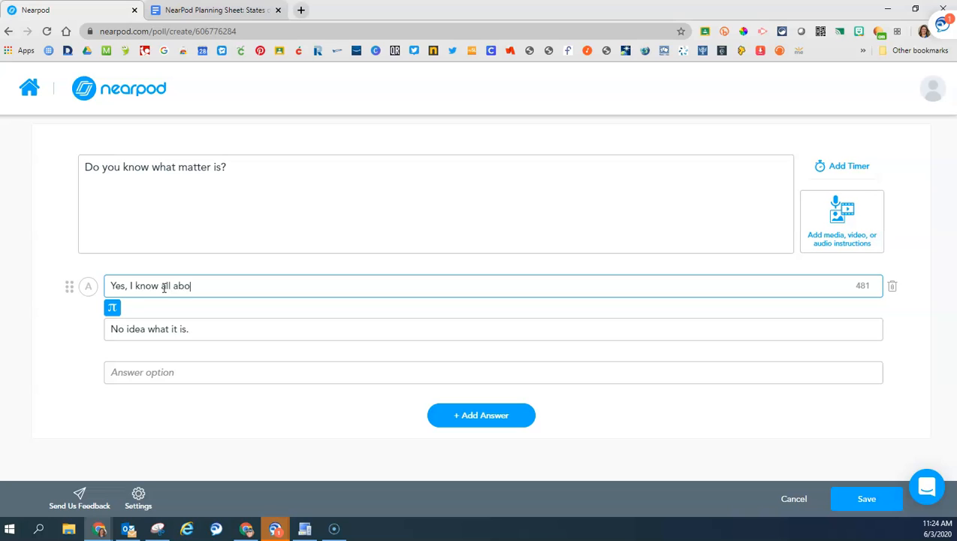
left_click(150, 380)
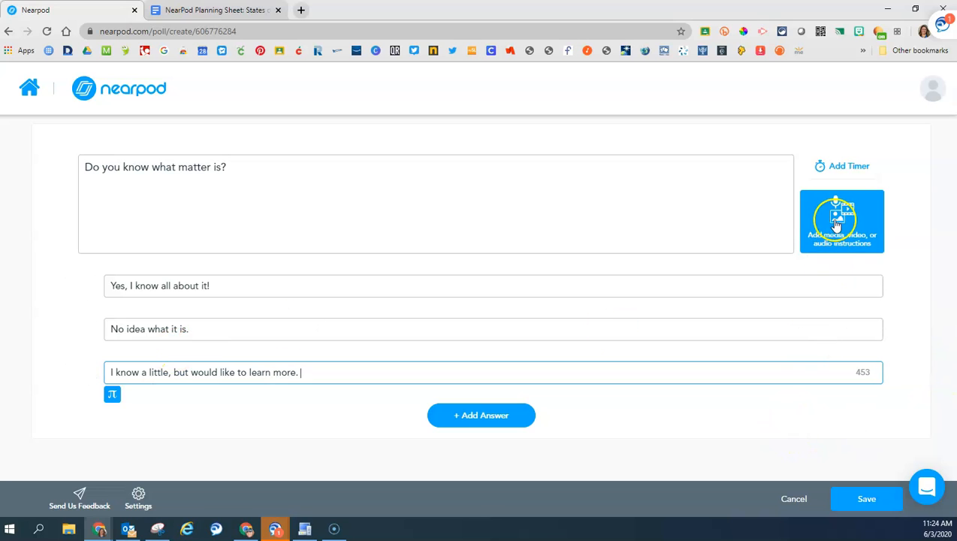
Step: Attach the colorful "MATTER" picture from an image search for "matter" to the poll and save the activity
left_click(836, 224)
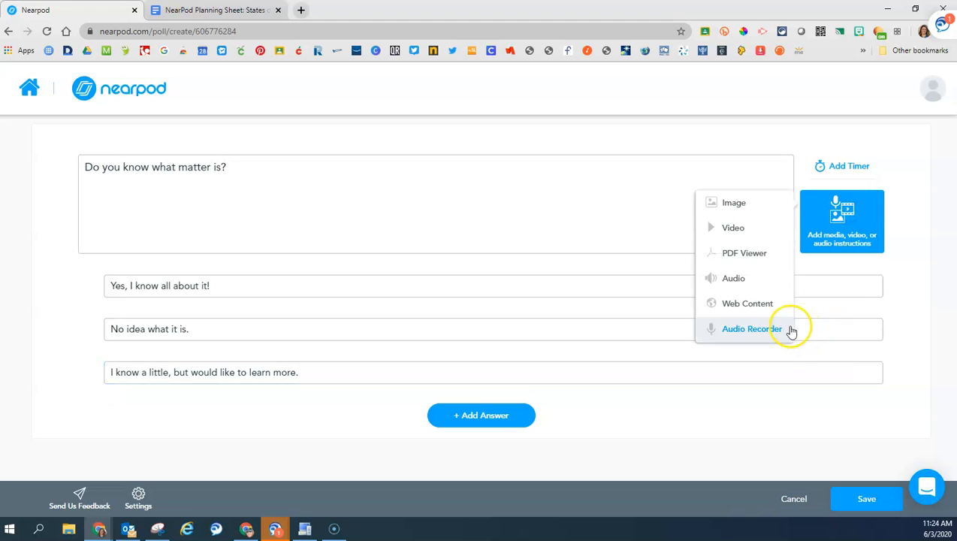
left_click(733, 203)
left_click(423, 170)
type("matter")
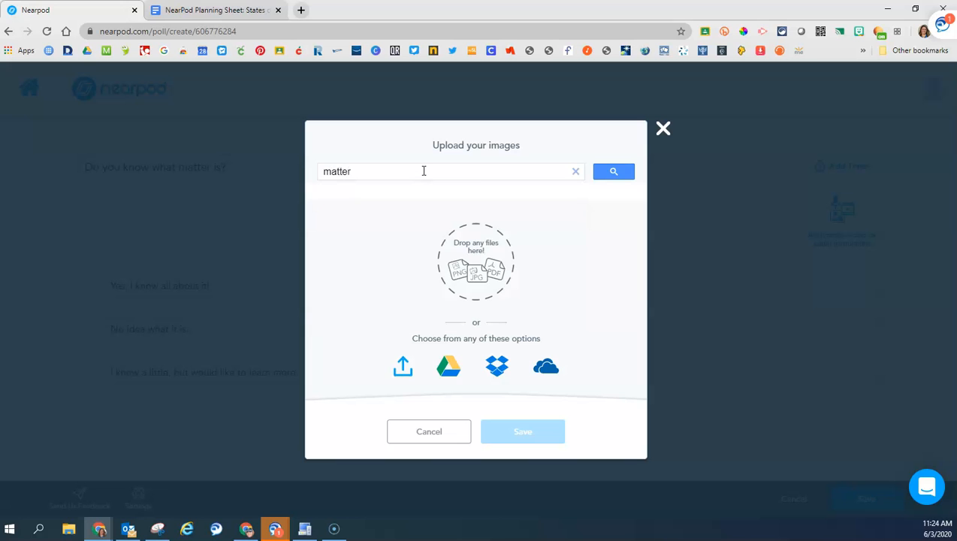
key("Return")
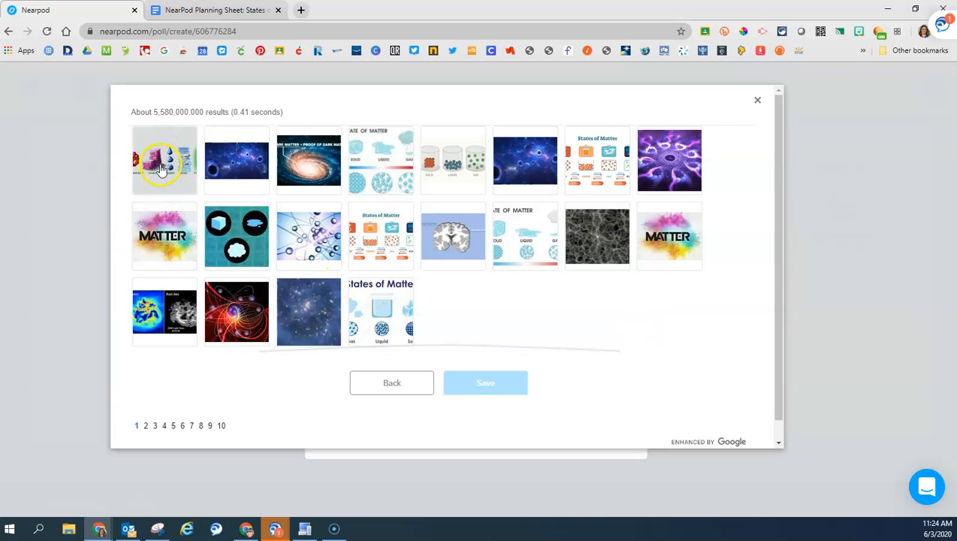
left_click(164, 235)
left_click(496, 384)
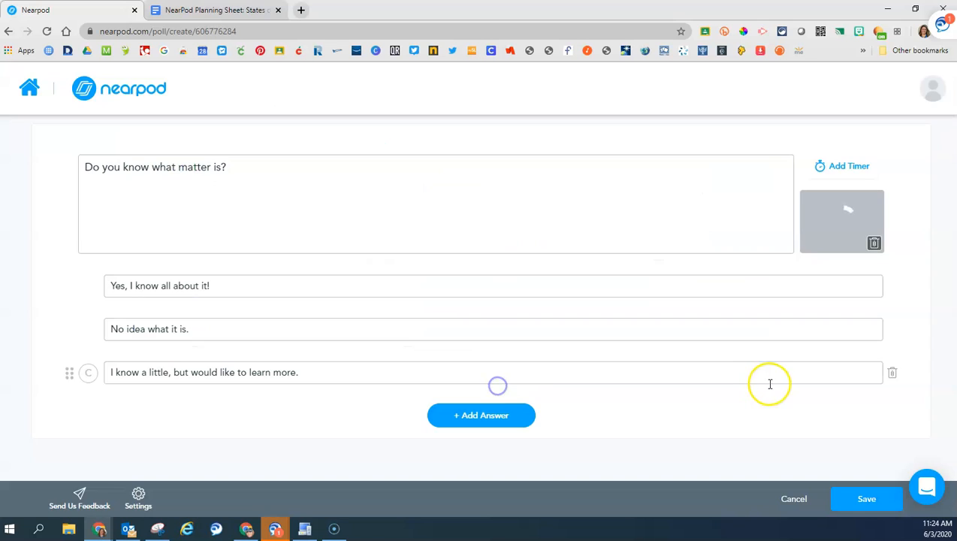
left_click(839, 498)
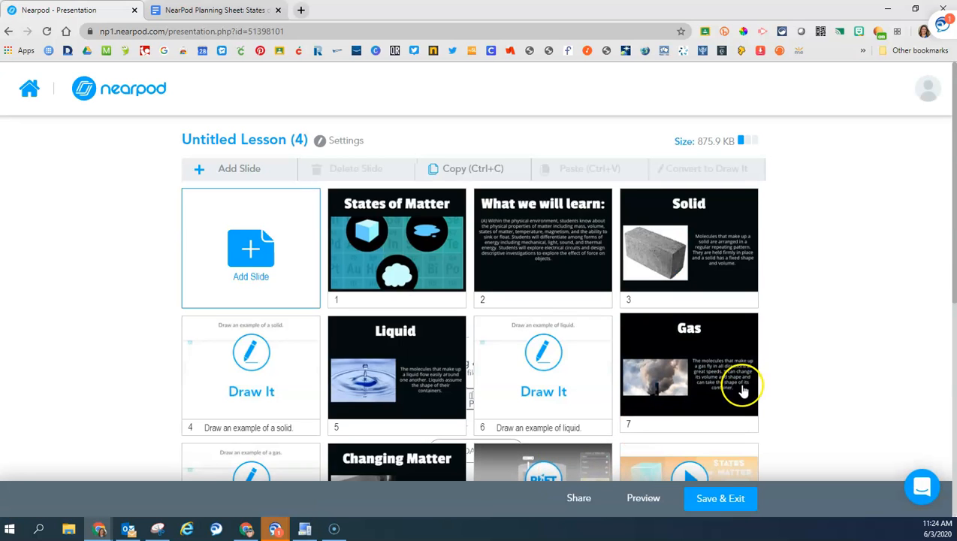
Step: Move the "Do you know what matter is?" poll to directly after the States of Matter title slide, as slide 2
scroll(768, 374, "down", 3)
mouse_move(280, 425)
left_mouse_down()
mouse_move(312, 380)
mouse_move(402, 165)
mouse_move(378, 150)
mouse_move(325, 205)
mouse_move(336, 212)
mouse_move(270, 202)
mouse_move(337, 260)
mouse_move(239, 346)
mouse_move(364, 248)
mouse_move(383, 216)
left_mouse_up()
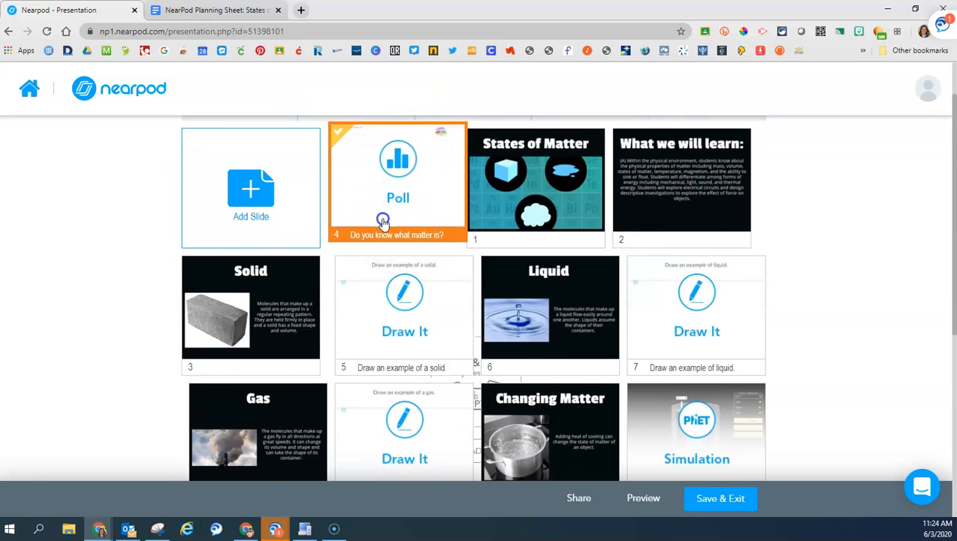
left_click_drag(453, 251, 553, 206)
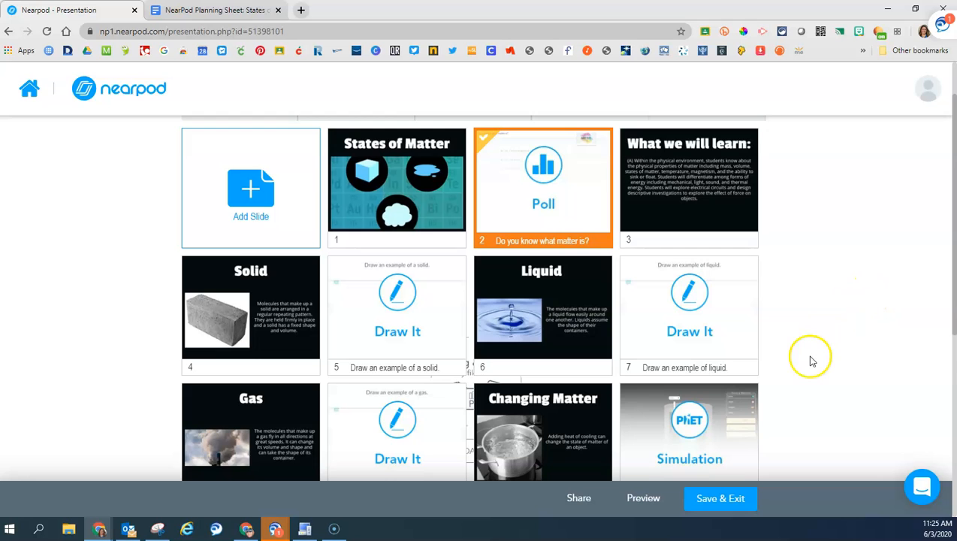
Step: Review the matching game images and quiz questions in the Google Docs planning sheet and return to the Nearpod lesson
scroll(812, 359, "down", 3)
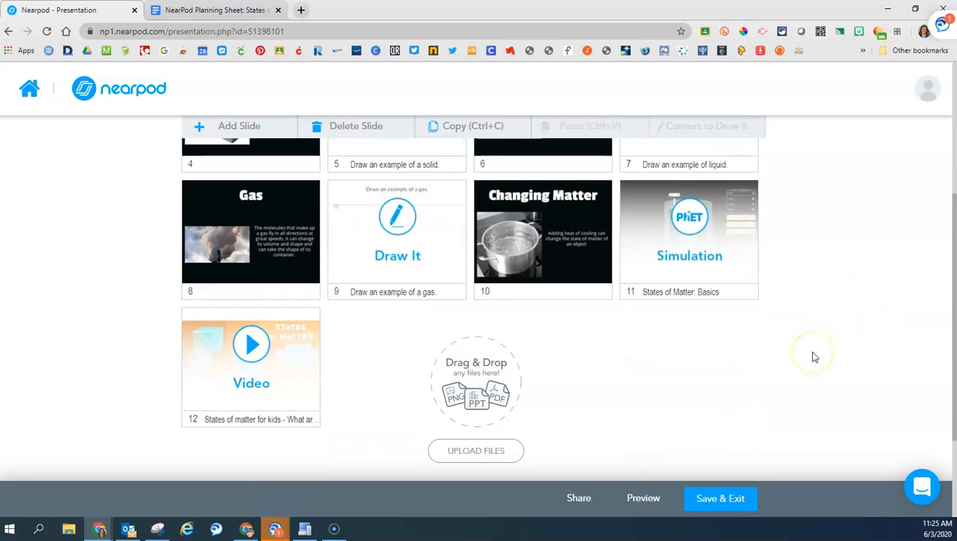
left_click(208, 10)
scroll(646, 376, "down", 1)
scroll(601, 417, "down", 1)
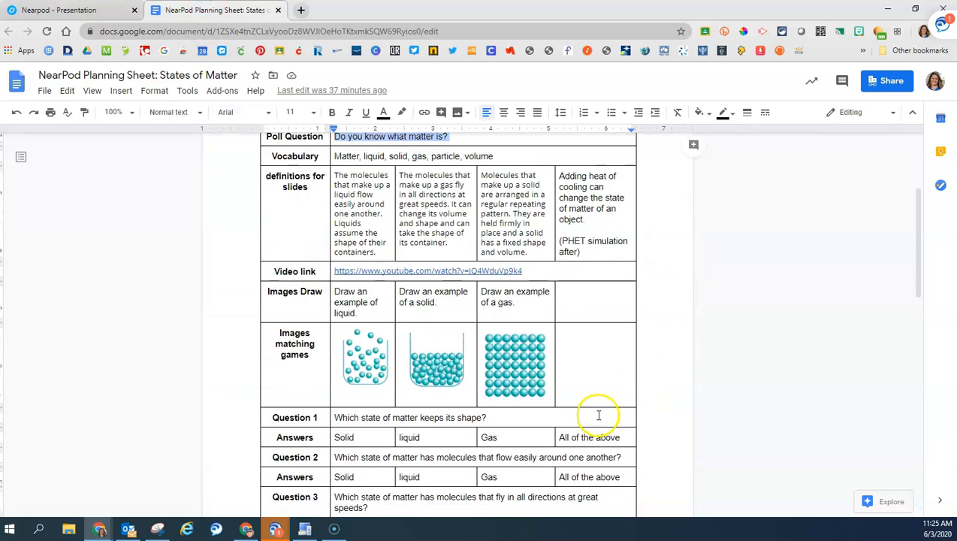
scroll(455, 342, "down", 2)
scroll(402, 309, "up", 2)
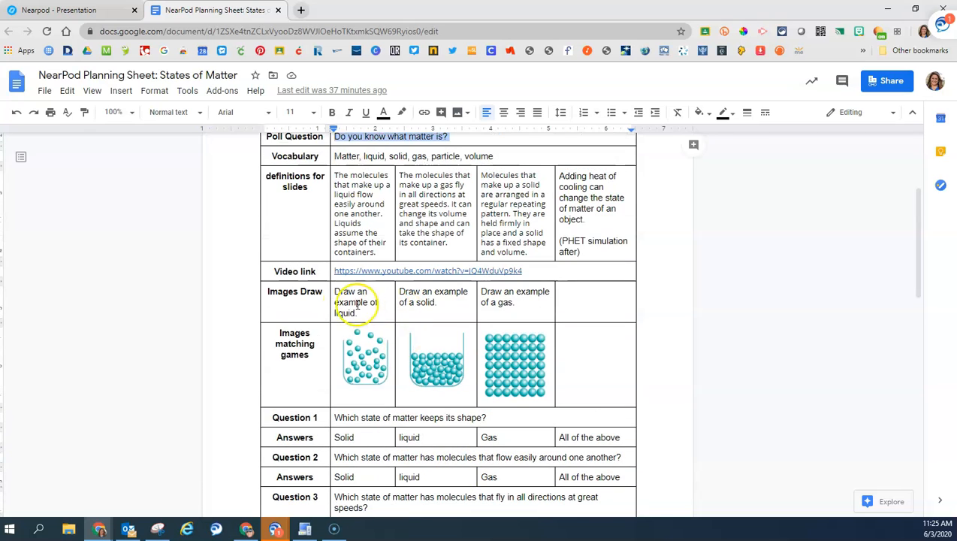
scroll(338, 301, "down", 1)
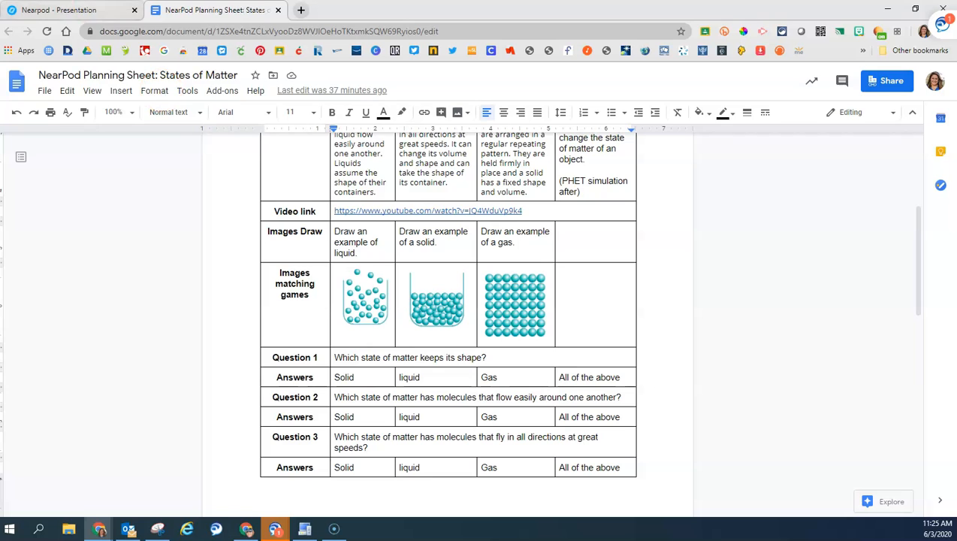
left_click(83, 10)
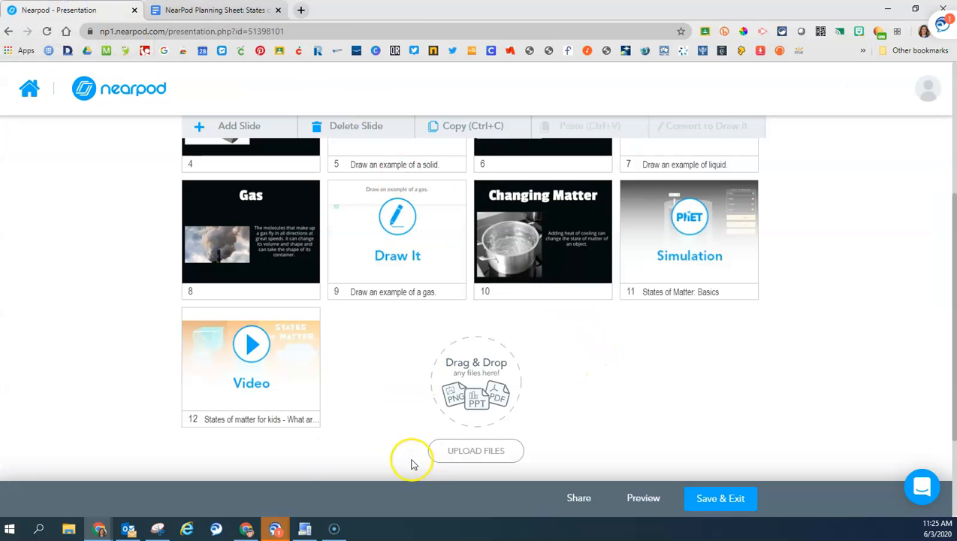
Step: Add a Matching Pairs activity to the lesson with the instruction "Match the types of matter with their molecule patterns."
scroll(399, 357, "up", 1)
left_click(256, 125)
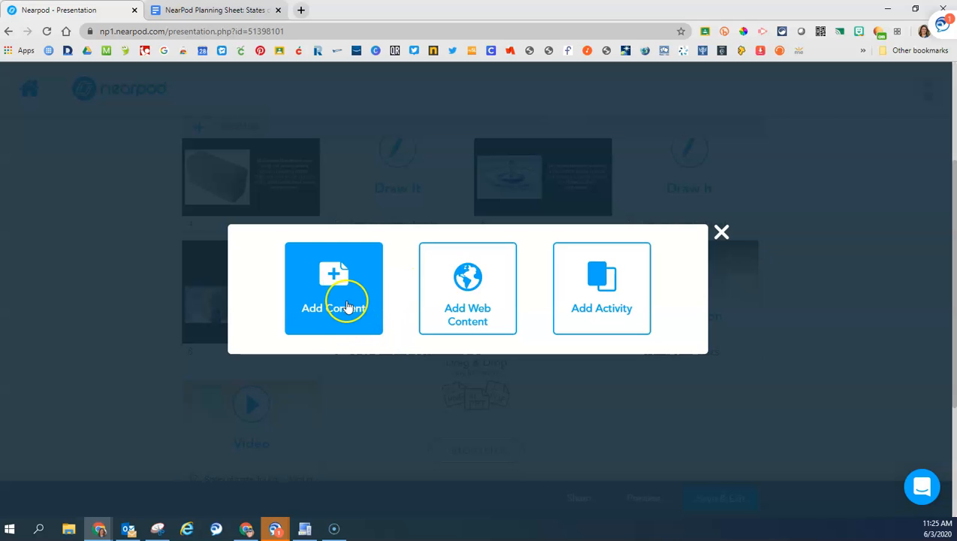
left_click(570, 305)
left_click(472, 339)
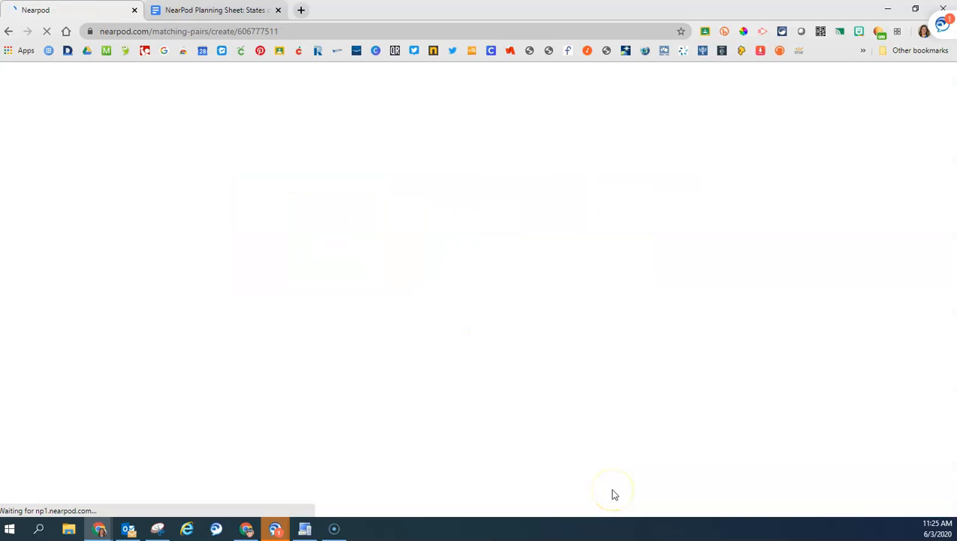
left_click(157, 208)
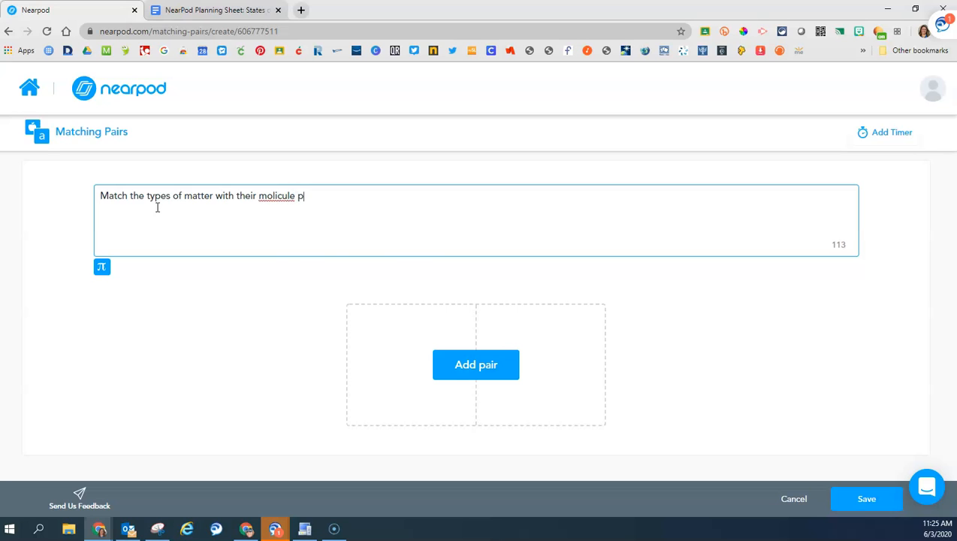
right_click(263, 196)
left_click(270, 204)
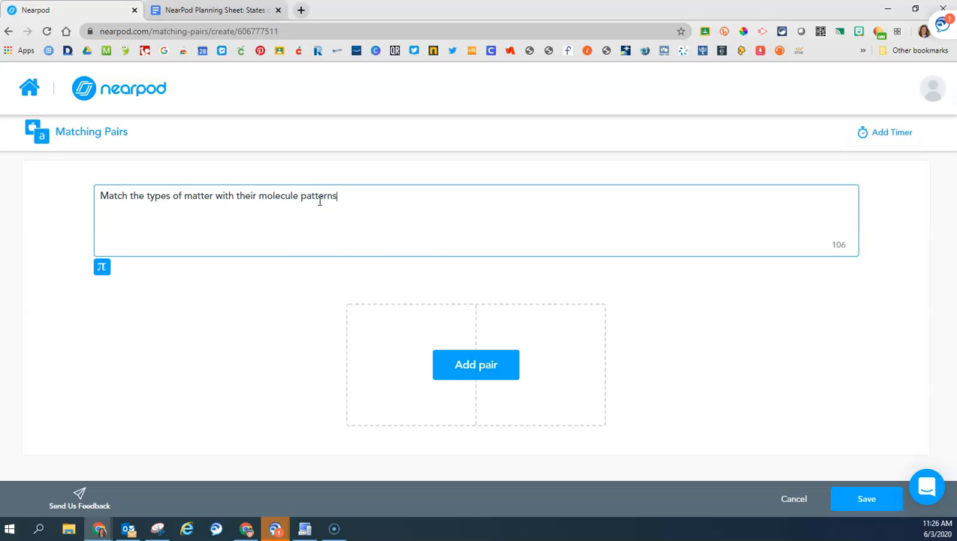
Step: Create the first matching pair with the text "Solid" and the uploaded solid molecule picture from the Pictures folder
left_click(472, 366)
left_click(395, 253)
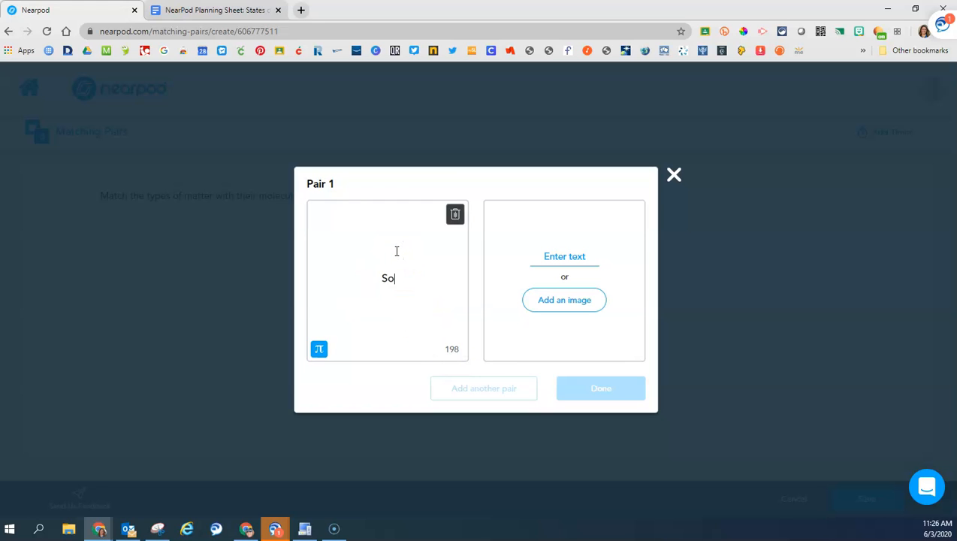
left_click(565, 299)
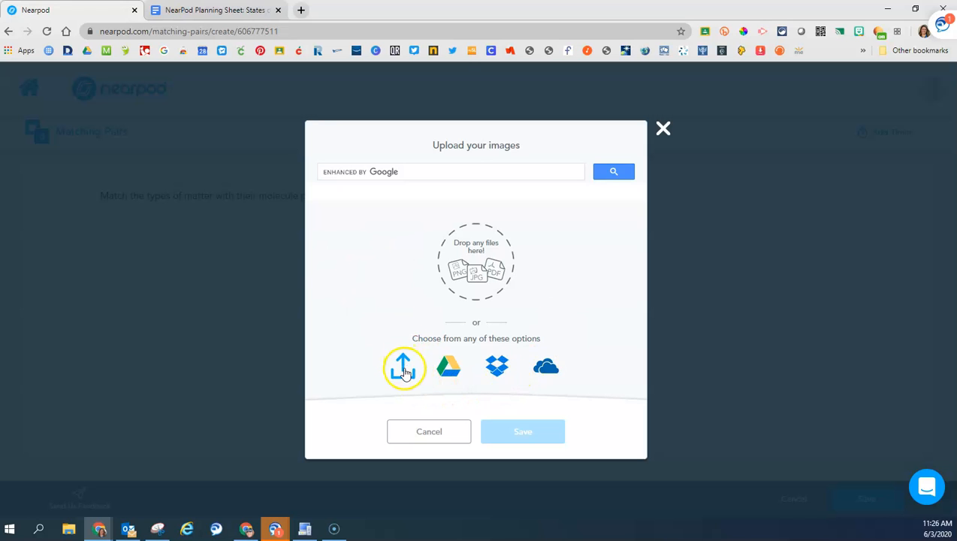
left_click(402, 367)
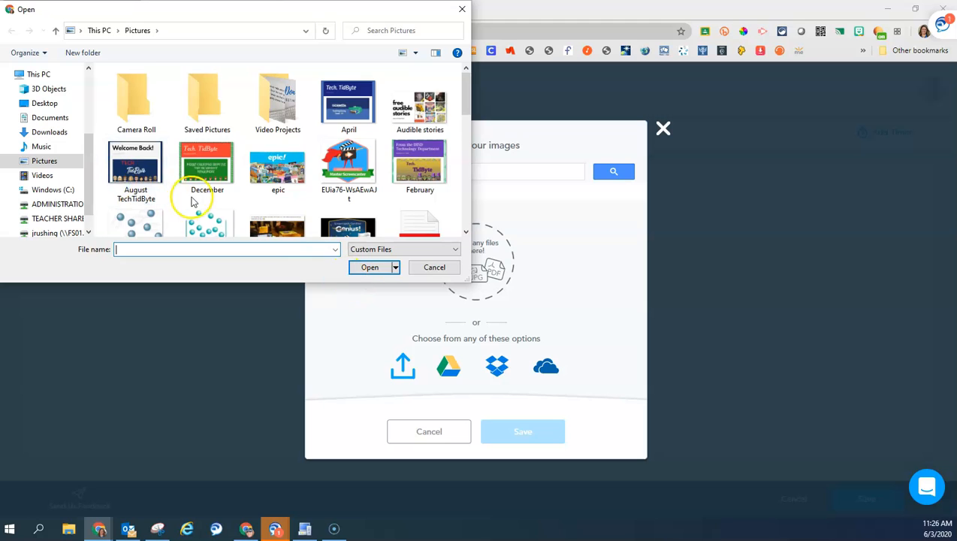
scroll(205, 202, "down", 2)
scroll(205, 201, "down", 2)
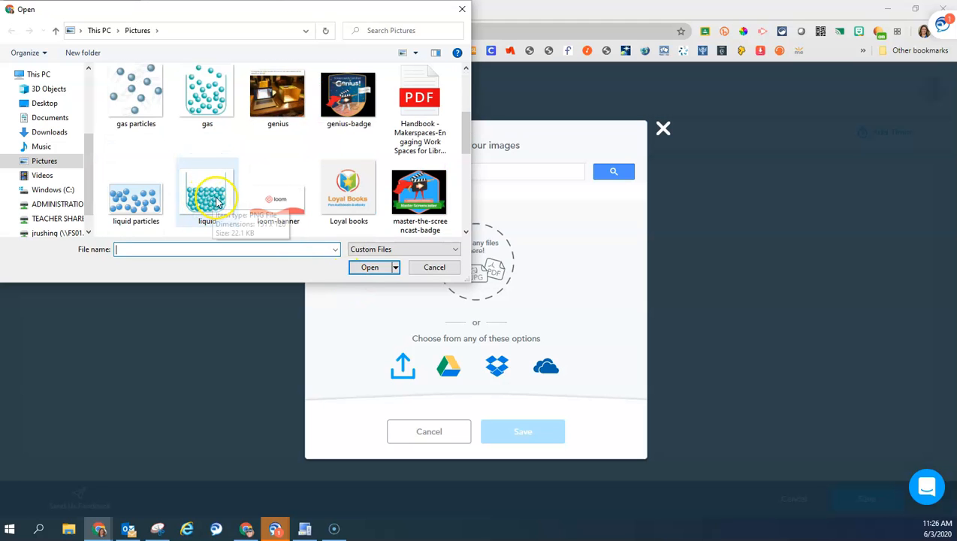
scroll(206, 202, "down", 5)
left_click(210, 196)
left_click(364, 267)
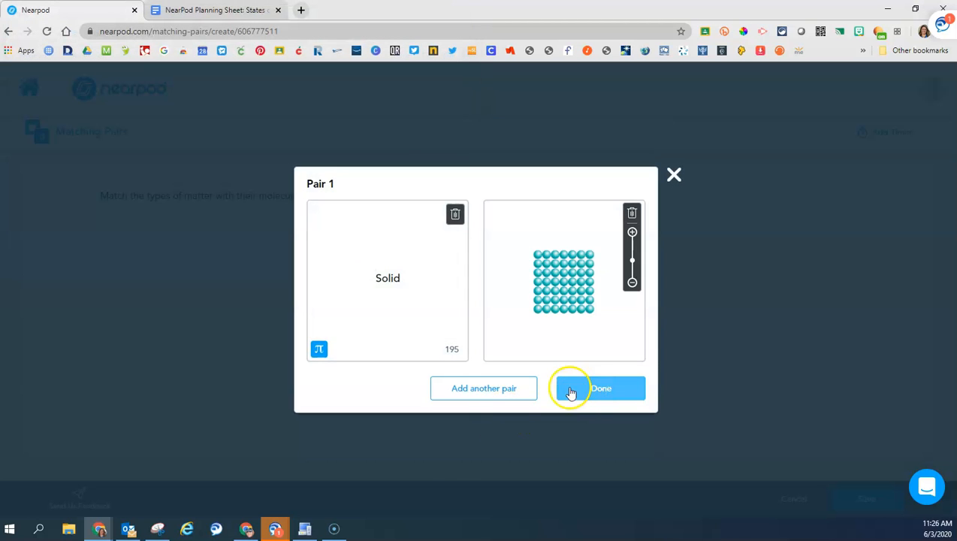
Step: Create the second matching pair with the text "Liquid" and the uploaded "liquid" picture from the Pictures folder
left_click(517, 391)
left_click(400, 254)
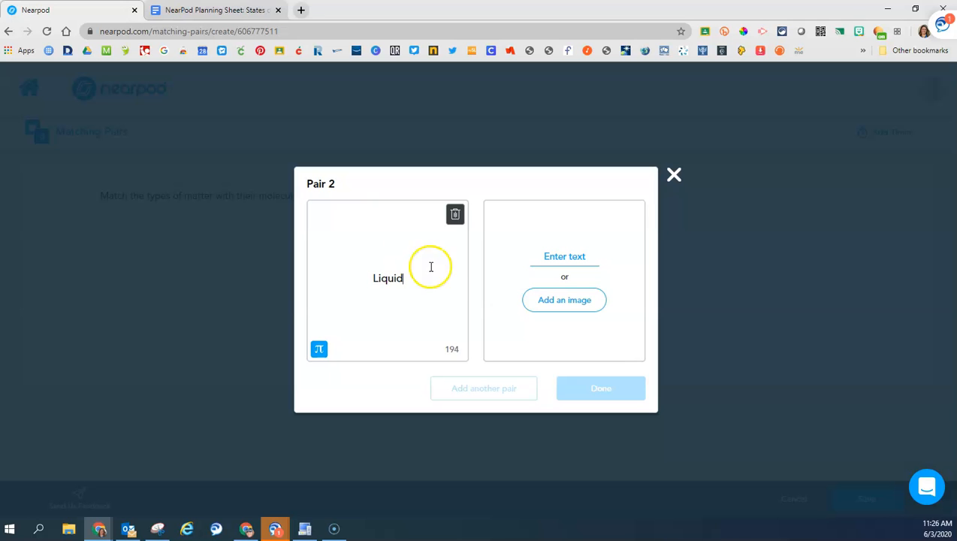
left_click(564, 298)
left_click(401, 367)
scroll(162, 184, "down", 2)
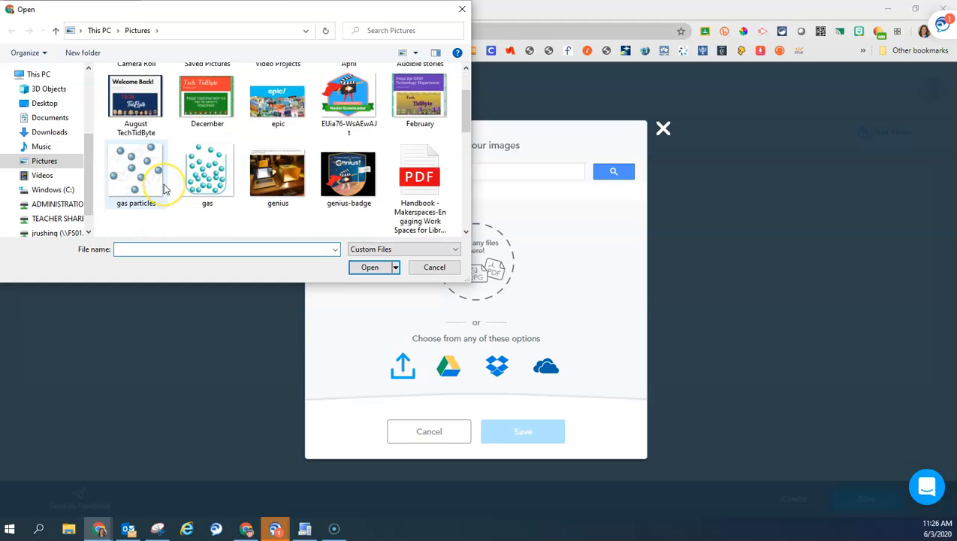
scroll(166, 190, "down", 2)
left_click(211, 181)
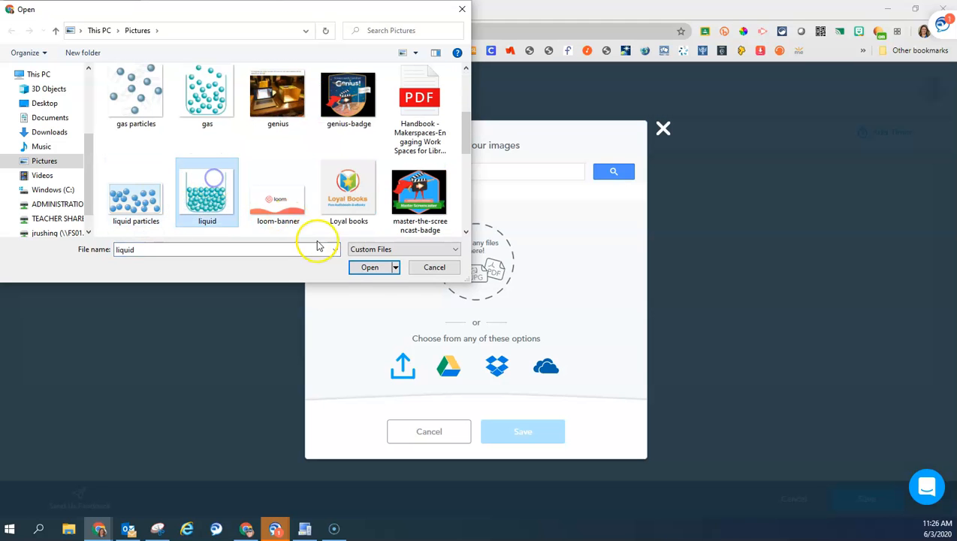
left_click(369, 268)
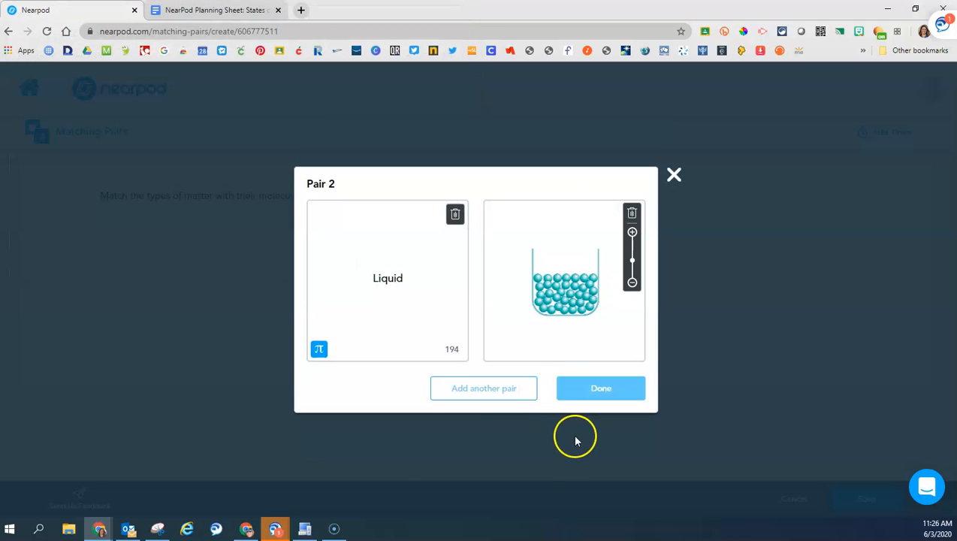
left_click(612, 389)
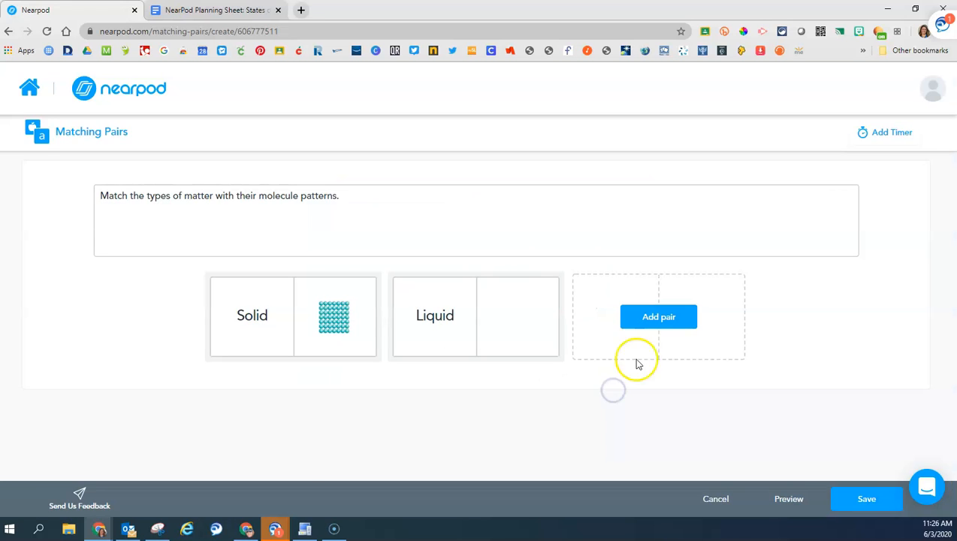
Step: Create the third matching pair with the text "Gas" and the uploaded "gas" picture of molecules in a container
left_click(652, 318)
left_click(383, 253)
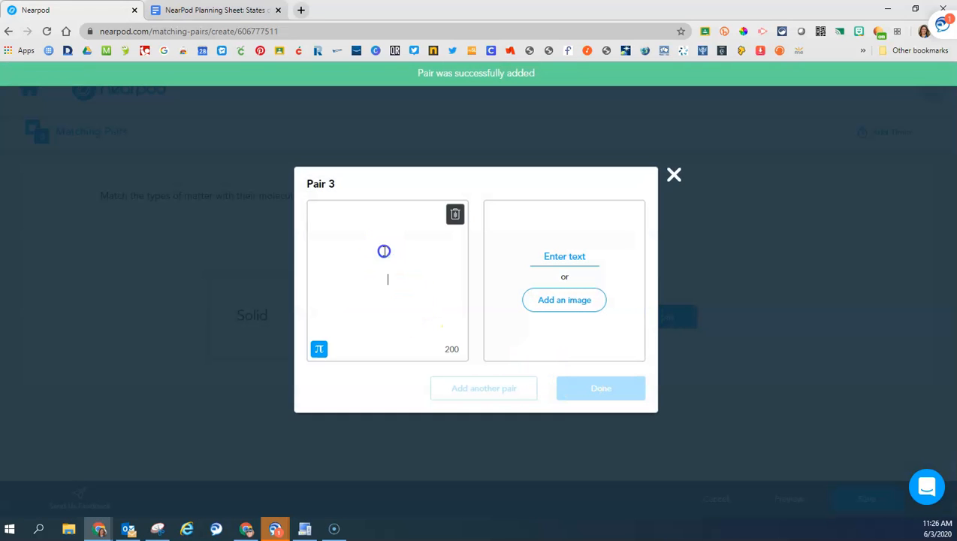
type("gas")
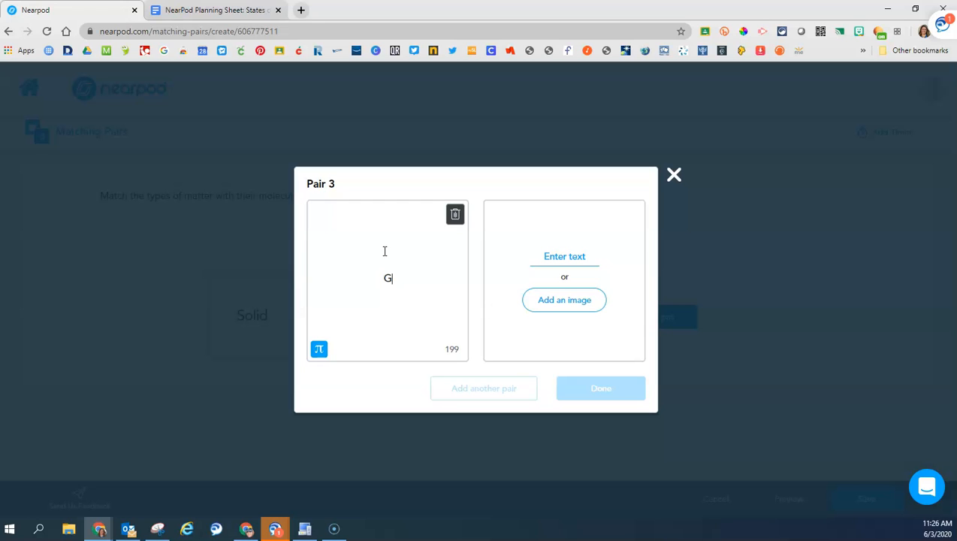
left_click(549, 305)
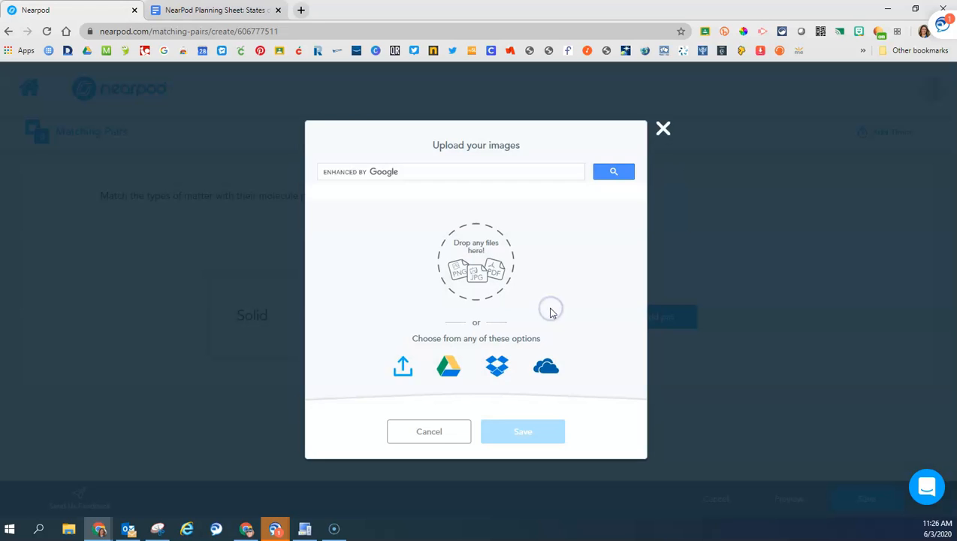
left_click(405, 365)
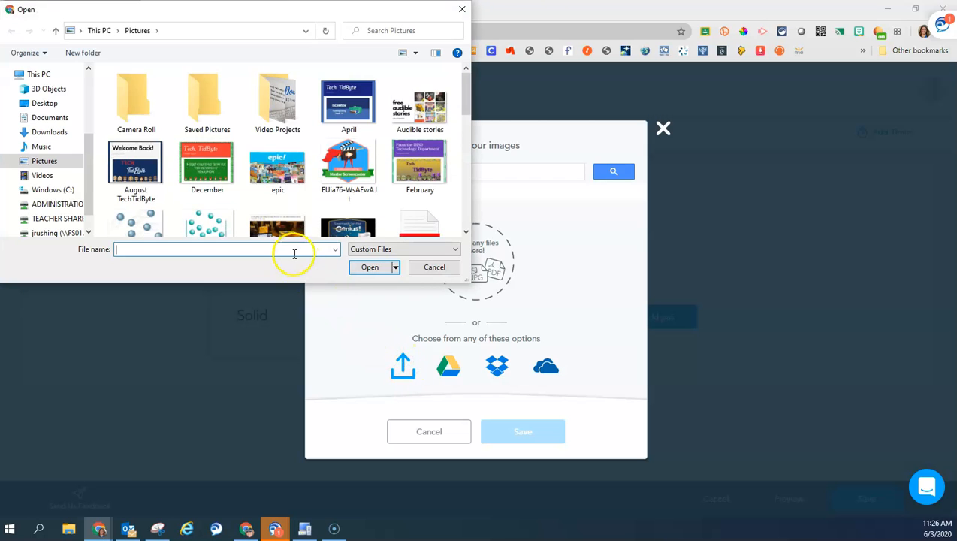
scroll(211, 222, "down", 1)
left_click(225, 184)
left_click(368, 267)
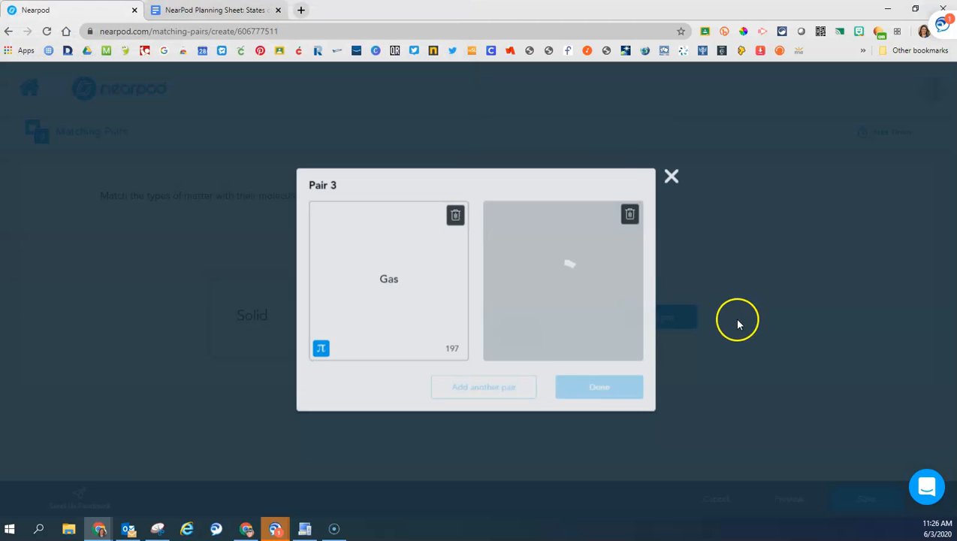
left_click(613, 391)
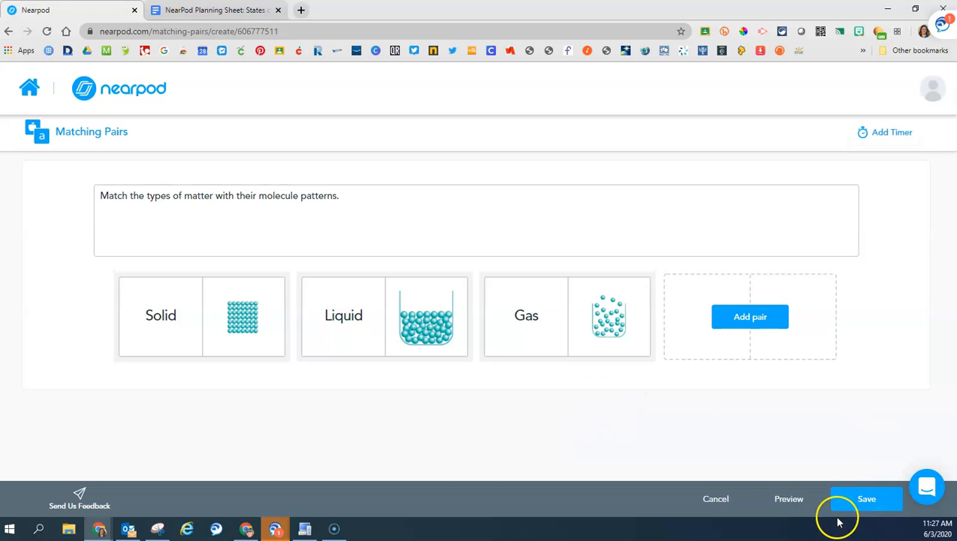
Step: Test the matching game in preview by pairing each molecule picture with its state of matter, and save the activity
left_click(789, 500)
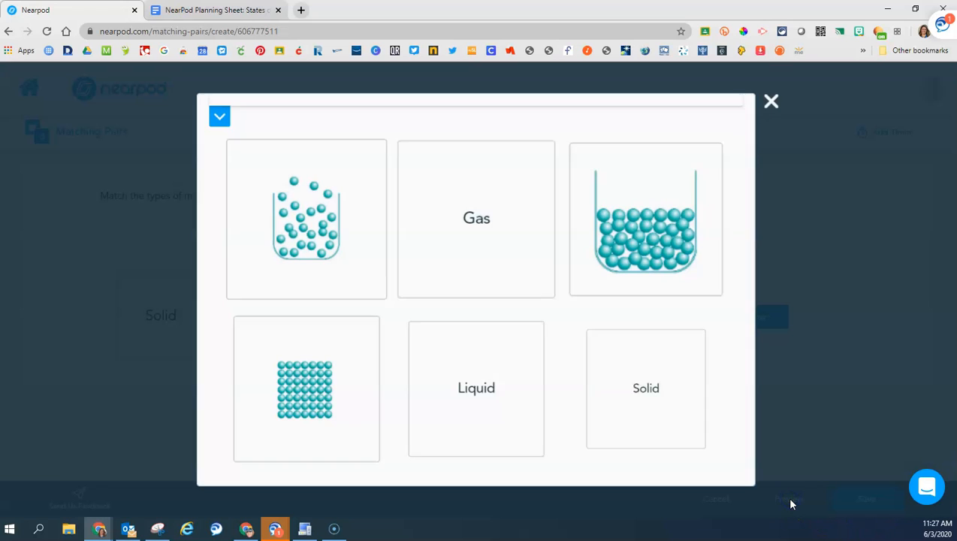
left_click(325, 225)
left_click(486, 250)
left_click(641, 252)
left_click(498, 396)
left_click(317, 424)
left_click(616, 406)
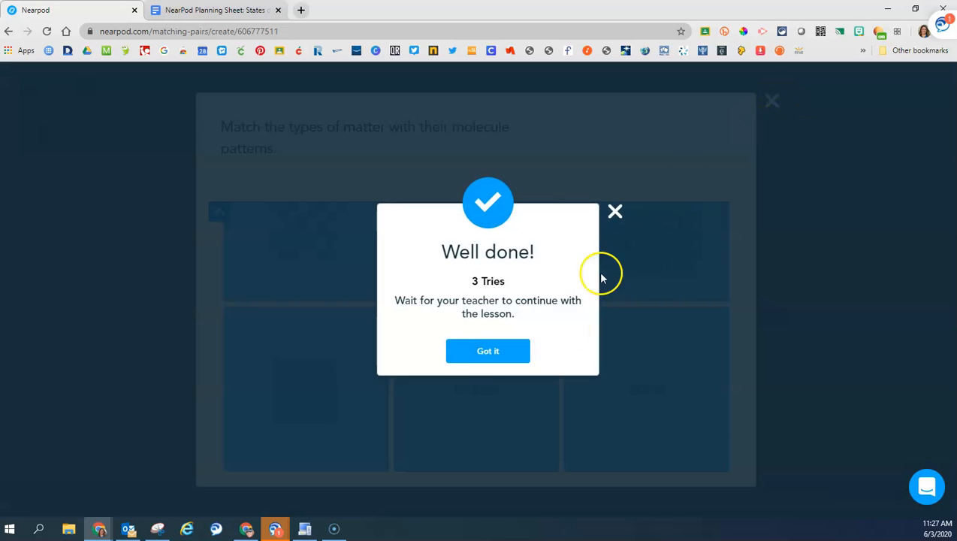
left_click(489, 350)
left_click(770, 100)
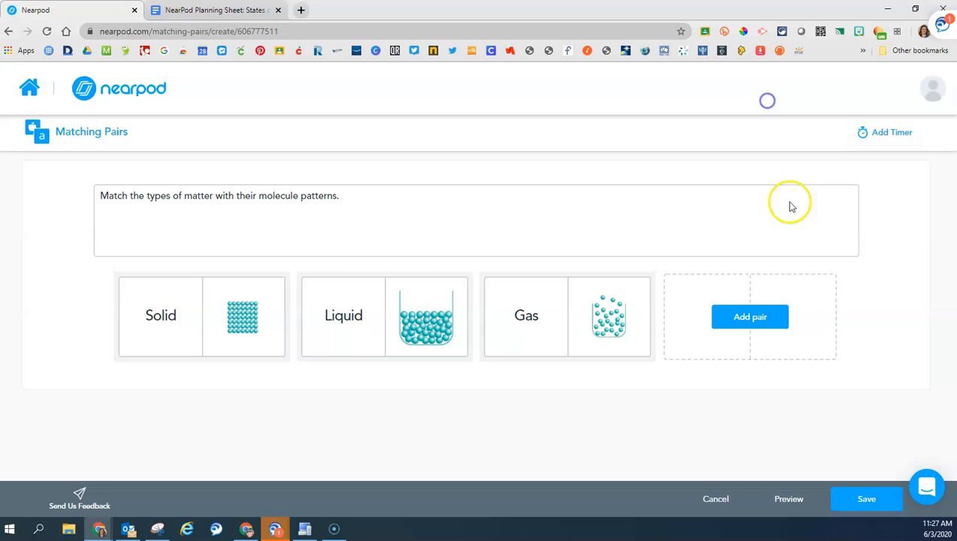
left_click(856, 499)
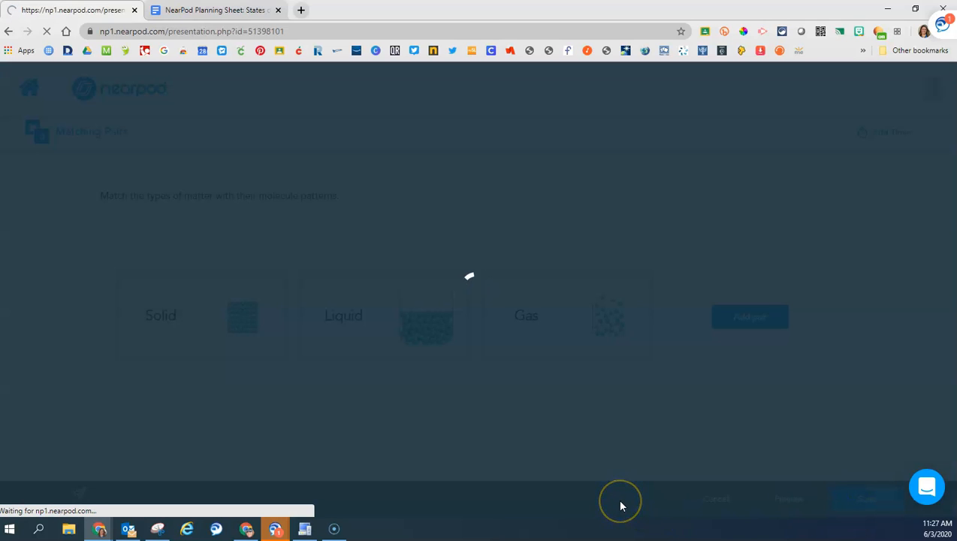
Step: Read through the quiz questions and answer choices in the Google Docs planning sheet and switch back to the Nearpod lesson
scroll(736, 371, "down", 3)
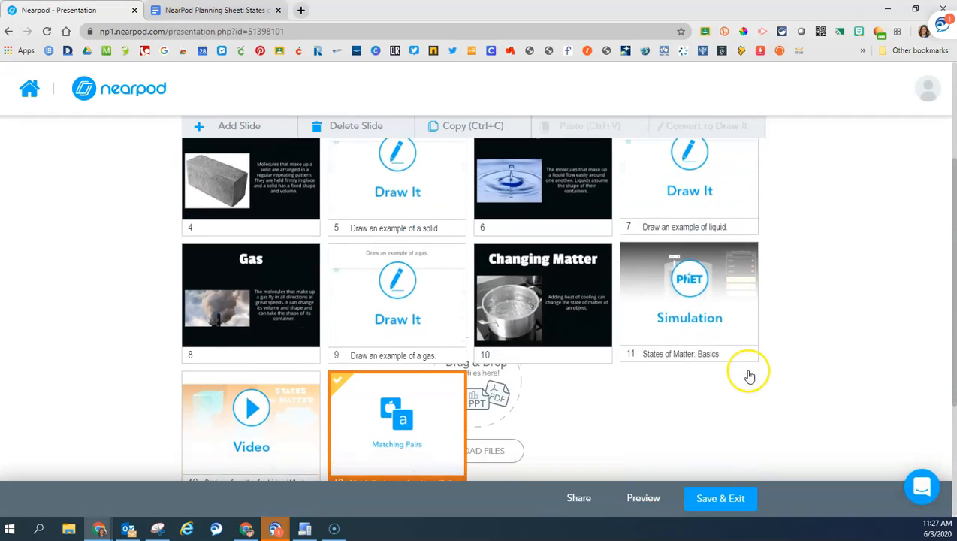
left_click(214, 10)
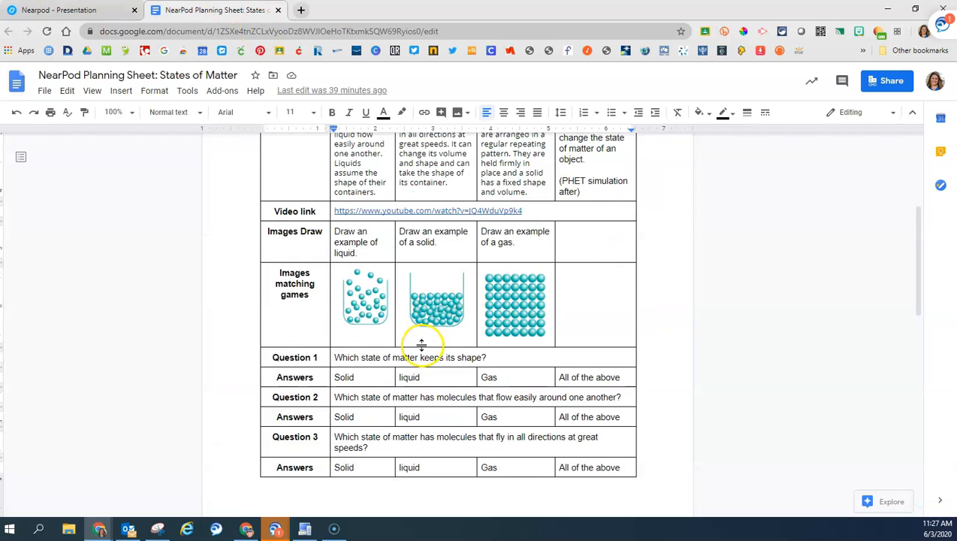
scroll(421, 343, "down", 1)
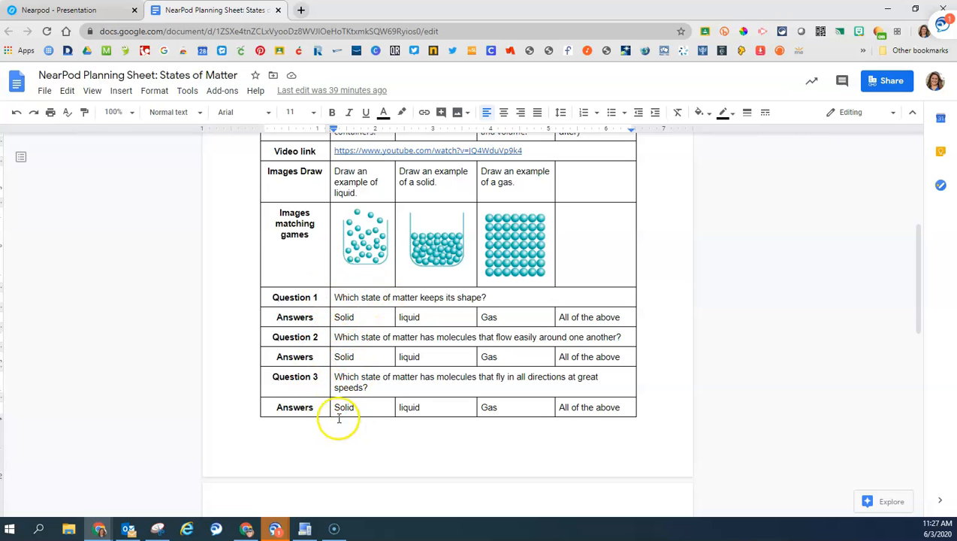
scroll(344, 387, "down", 3)
scroll(331, 376, "up", 2)
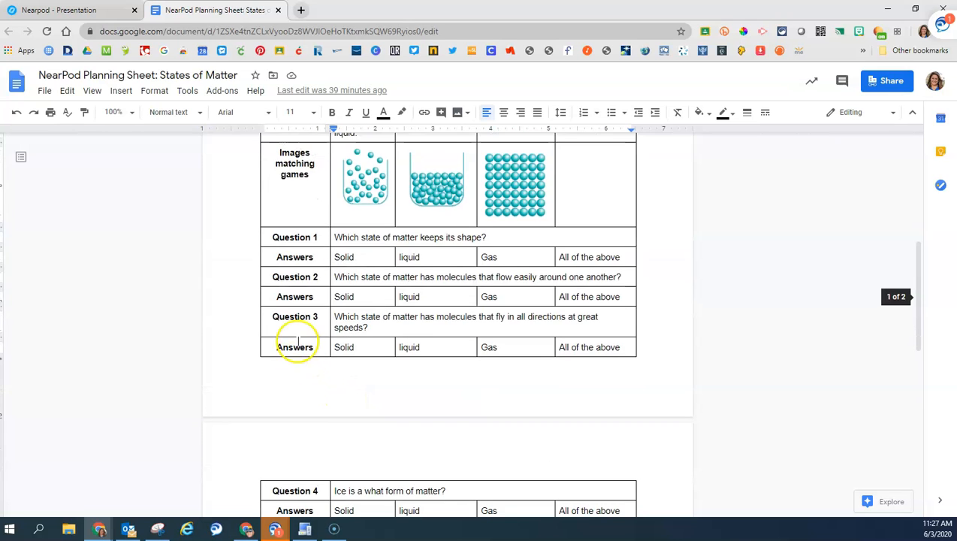
left_click(73, 10)
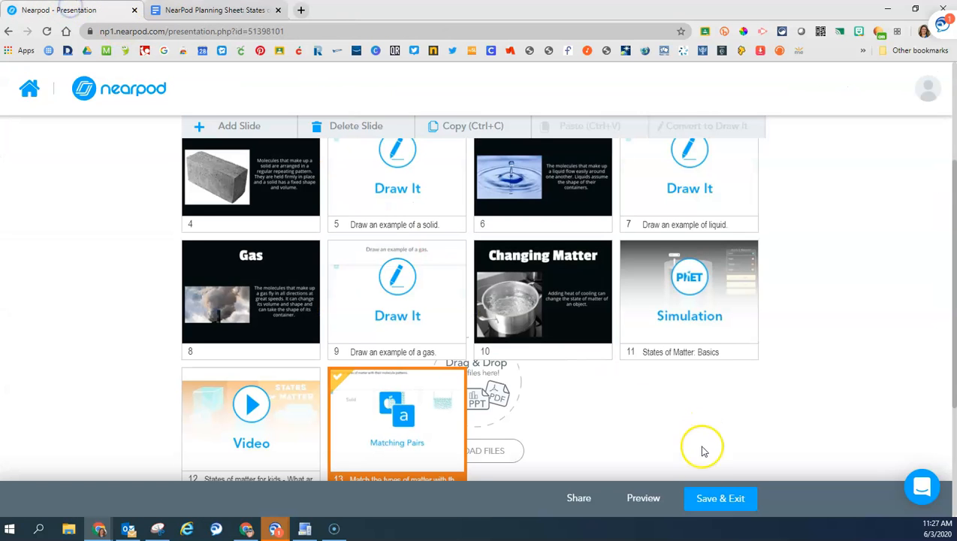
Step: Add a Time to Climb activity to the lesson as a new slide
scroll(581, 432, "down", 1)
scroll(500, 413, "up", 2)
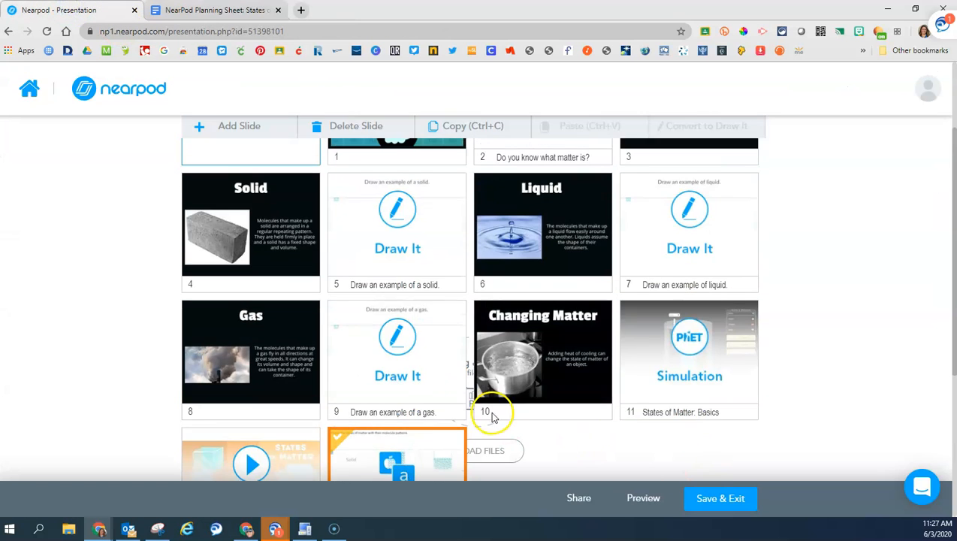
scroll(616, 405, "up", 3)
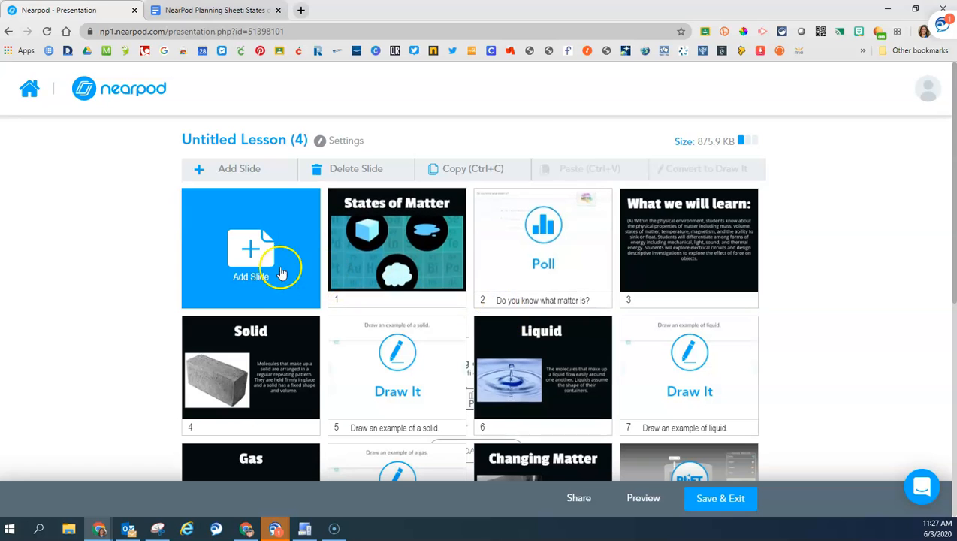
left_click(253, 258)
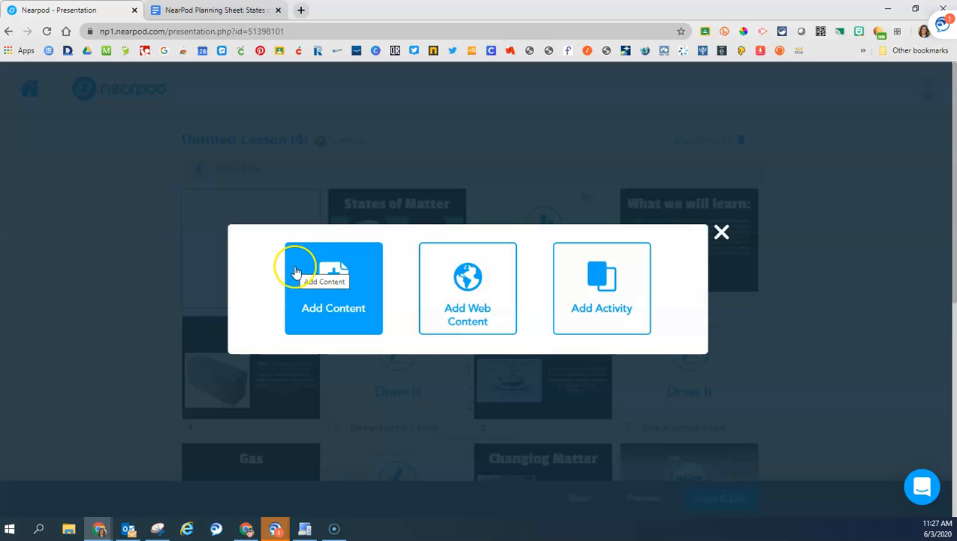
left_click(607, 306)
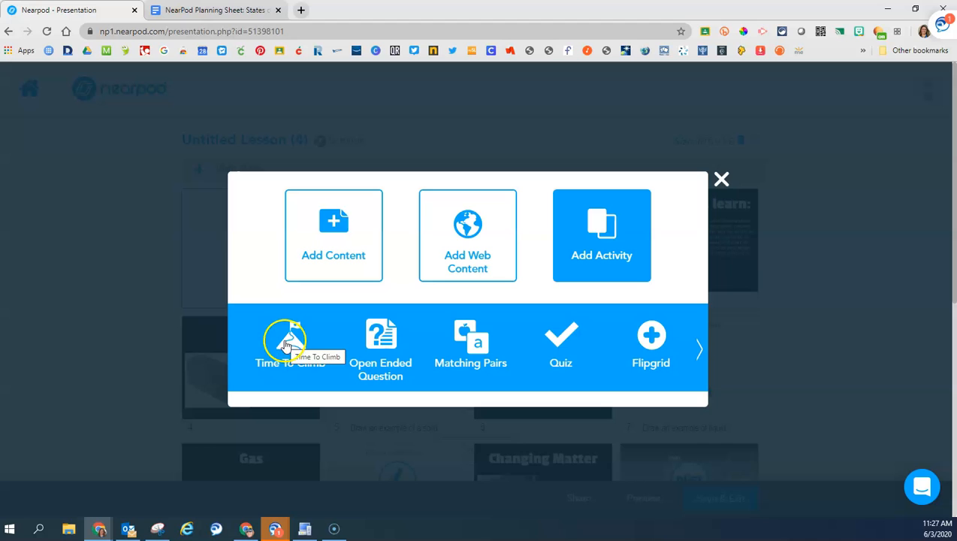
left_click(699, 350)
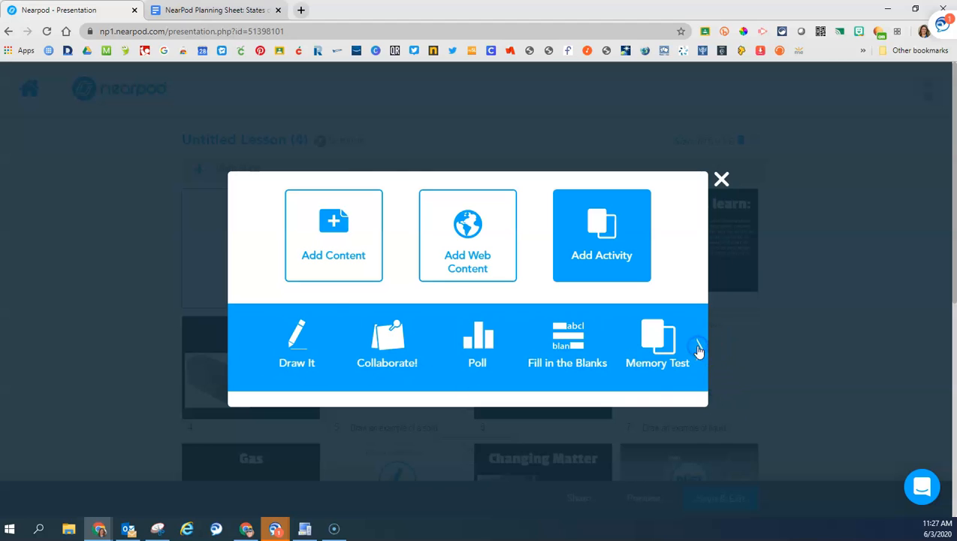
left_click(236, 347)
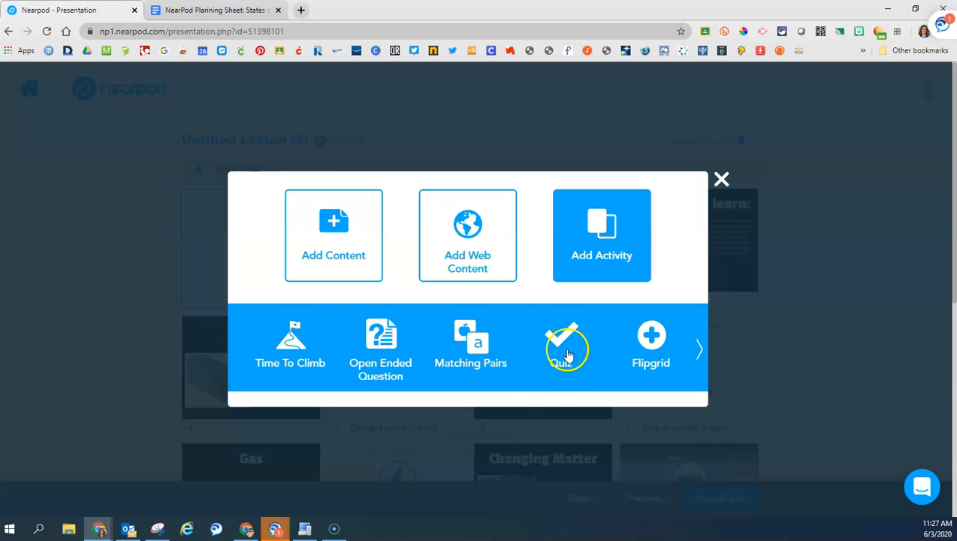
left_click(293, 347)
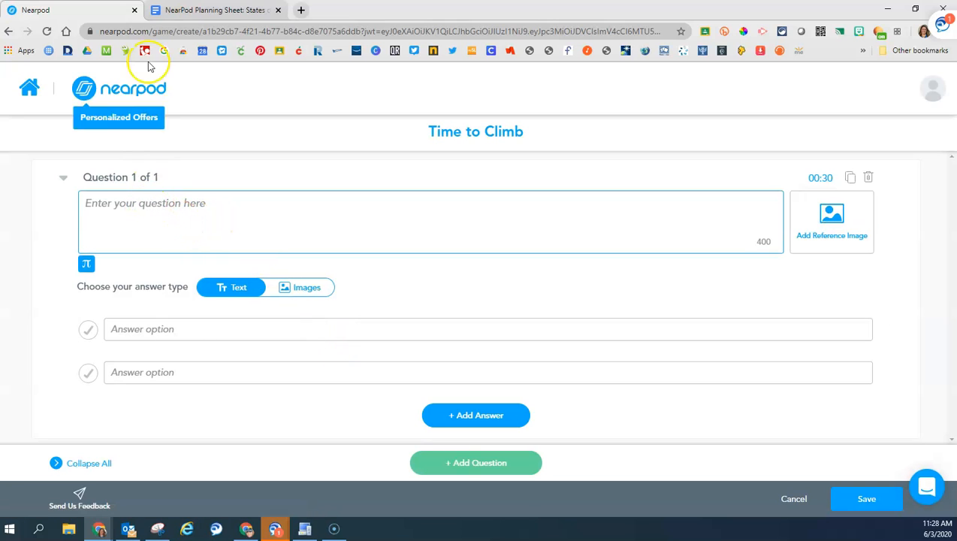
Step: Copy "Which state of matter keeps its shape?" from the planning sheet into question 1 of the Time to Climb activity
left_click(218, 9)
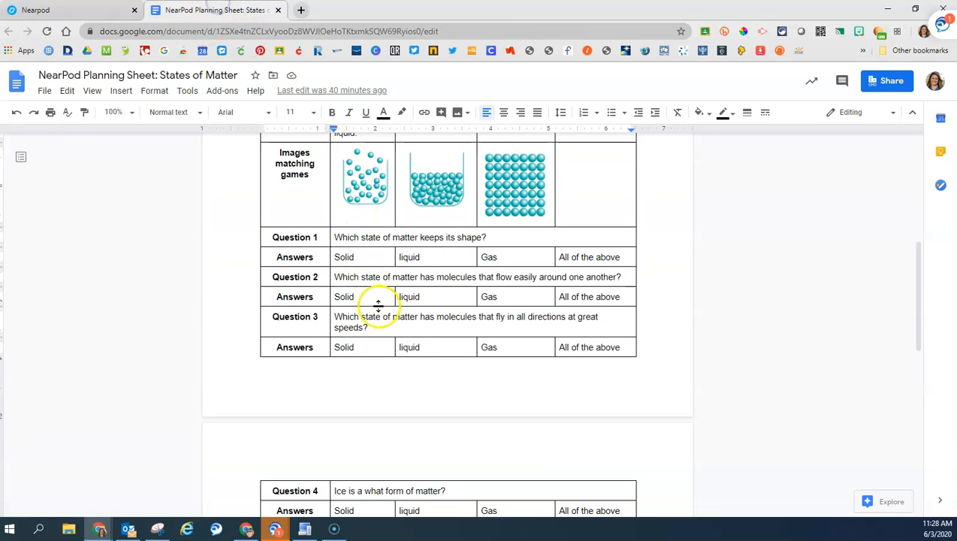
left_click_drag(495, 237, 317, 240)
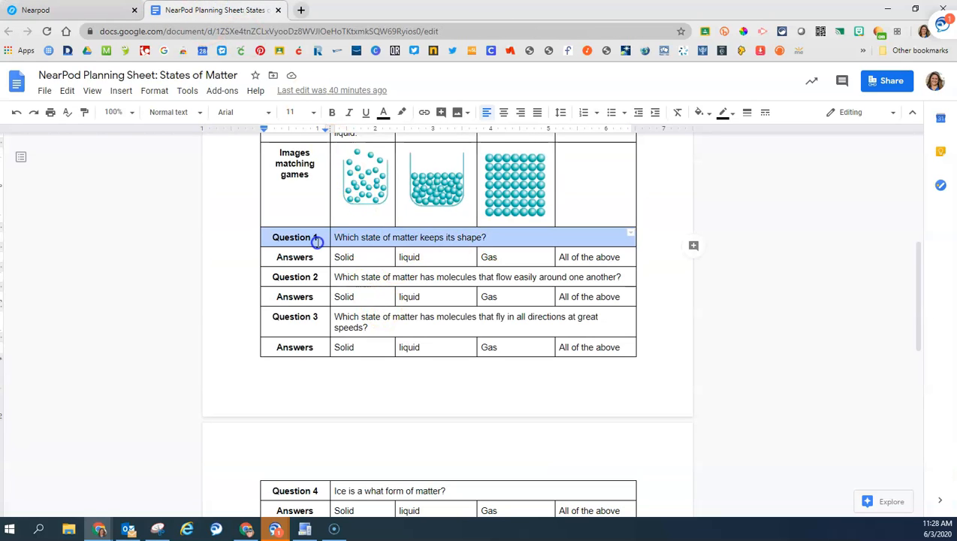
left_click(381, 237)
left_click_drag(488, 238, 335, 236)
key("ctrl+c")
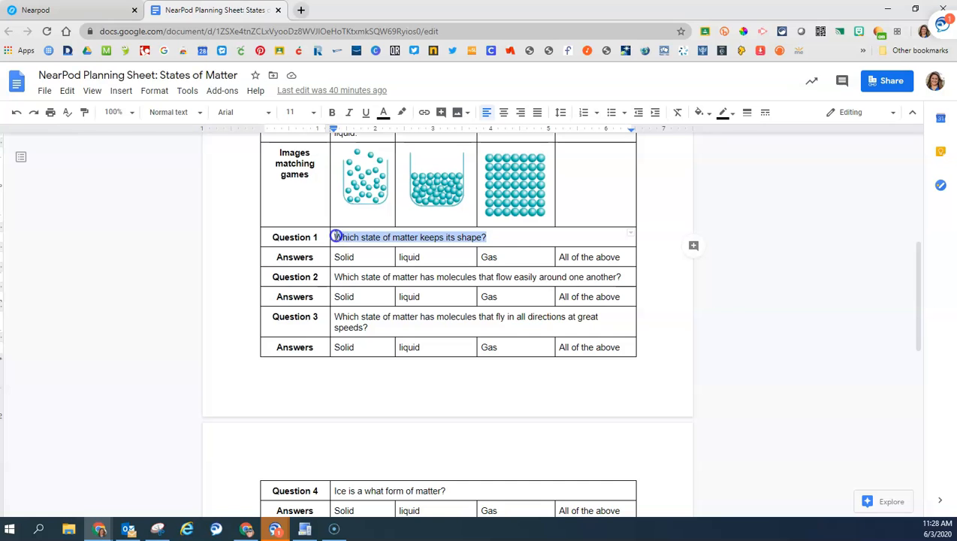
left_click(43, 9)
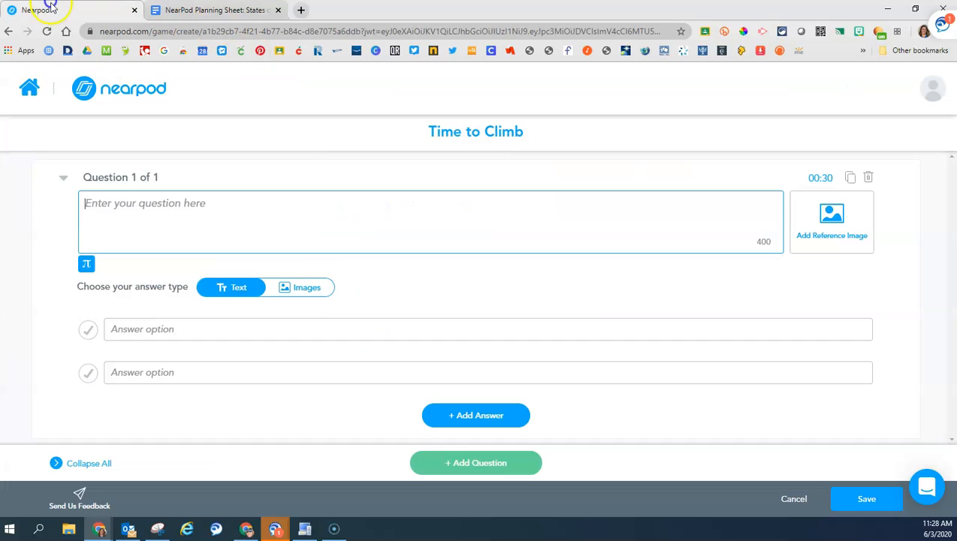
left_click(246, 215)
key("ctrl+v")
Step: Give question 1 the answer options "Solid", "Liquid", "Gas" and "All of the above", and add a second question
left_click(168, 330)
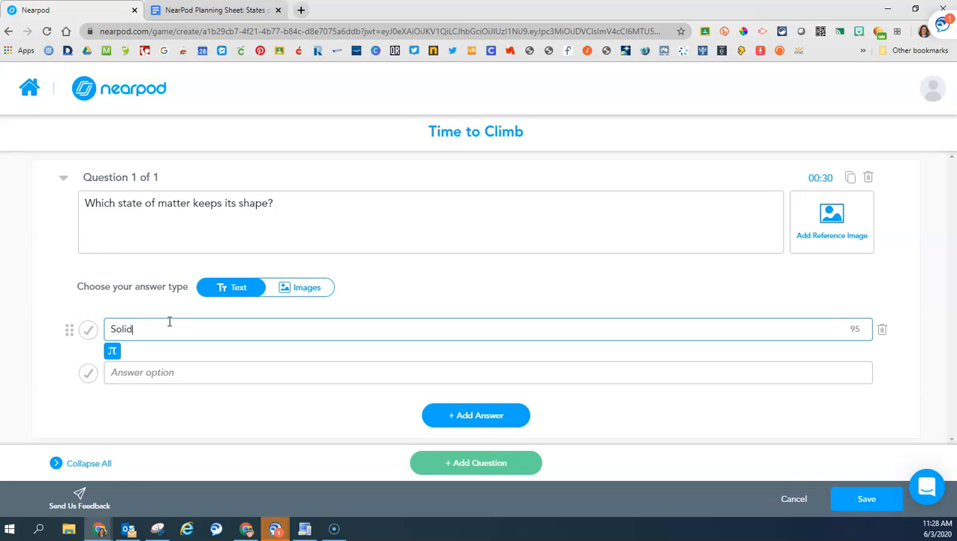
left_click(156, 372)
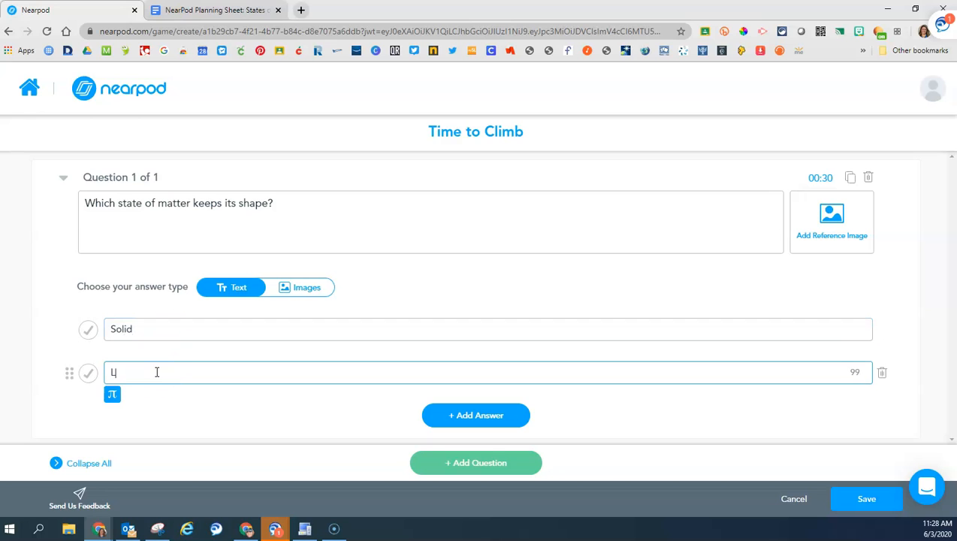
left_click(545, 415)
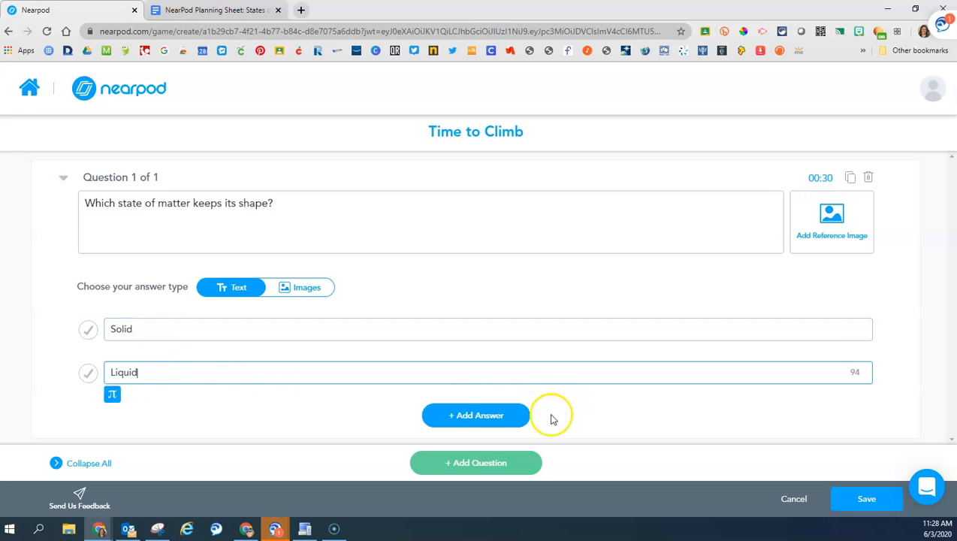
type("Gas")
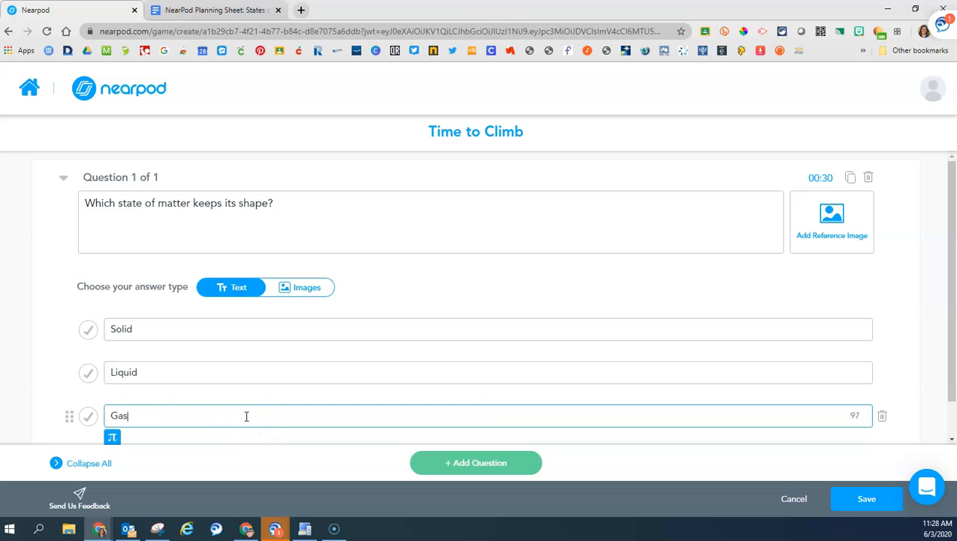
left_click(449, 460)
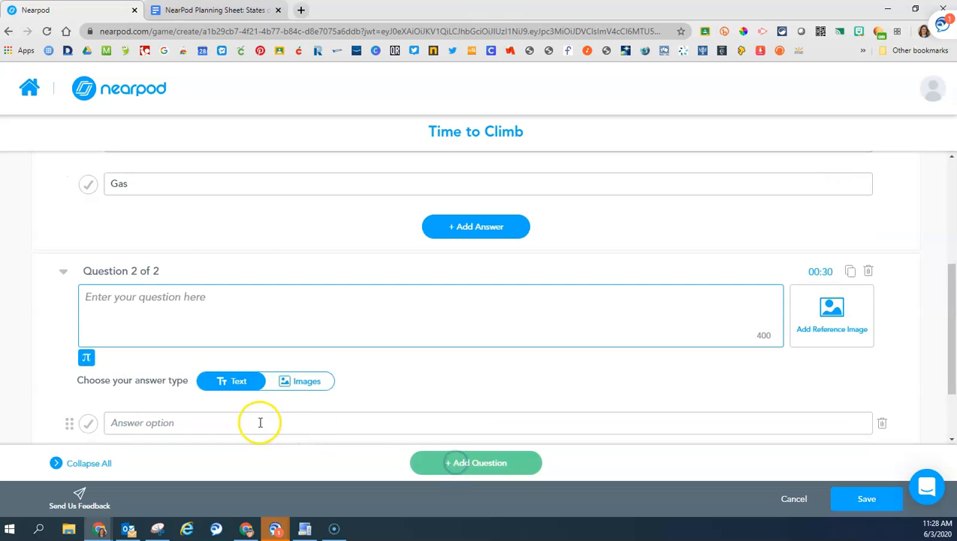
scroll(315, 391, "up", 2)
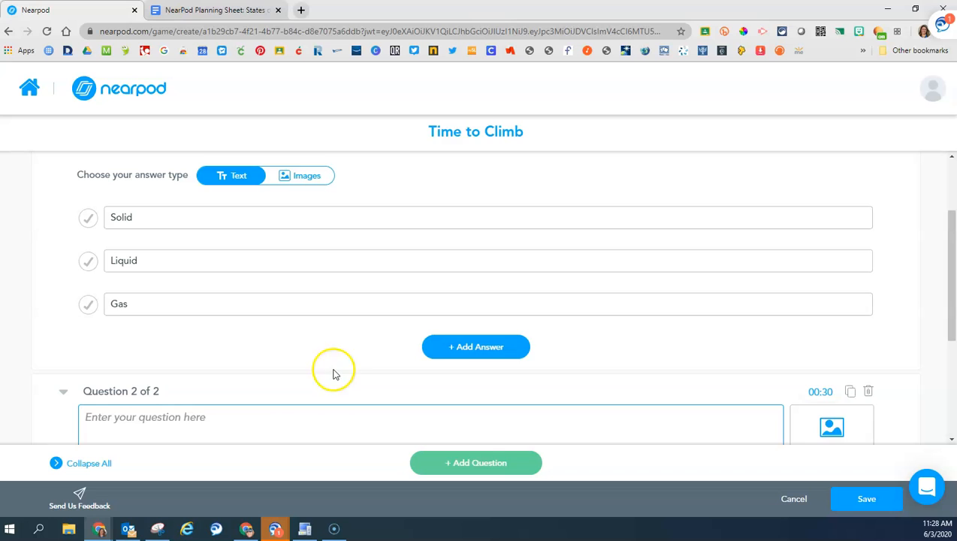
left_click(454, 350)
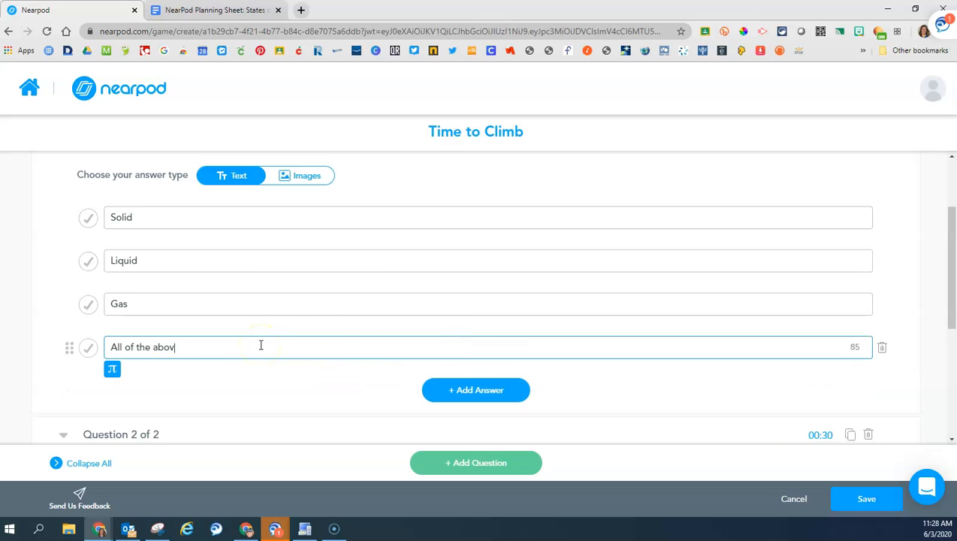
Step: Copy "Which state of matter has molecules that flow easily around one another?" from the planning sheet into question 2
scroll(260, 345, "down", 2)
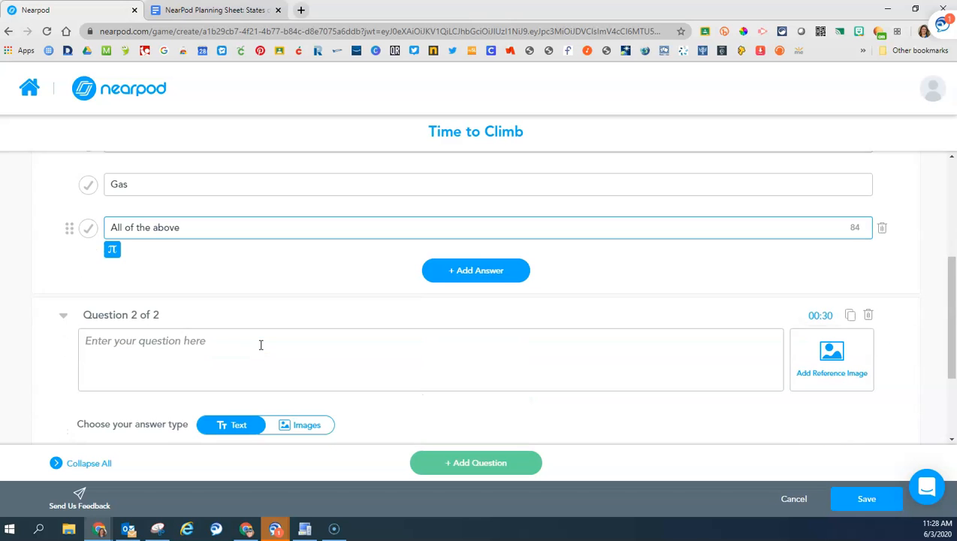
left_click(214, 344)
left_click(197, 9)
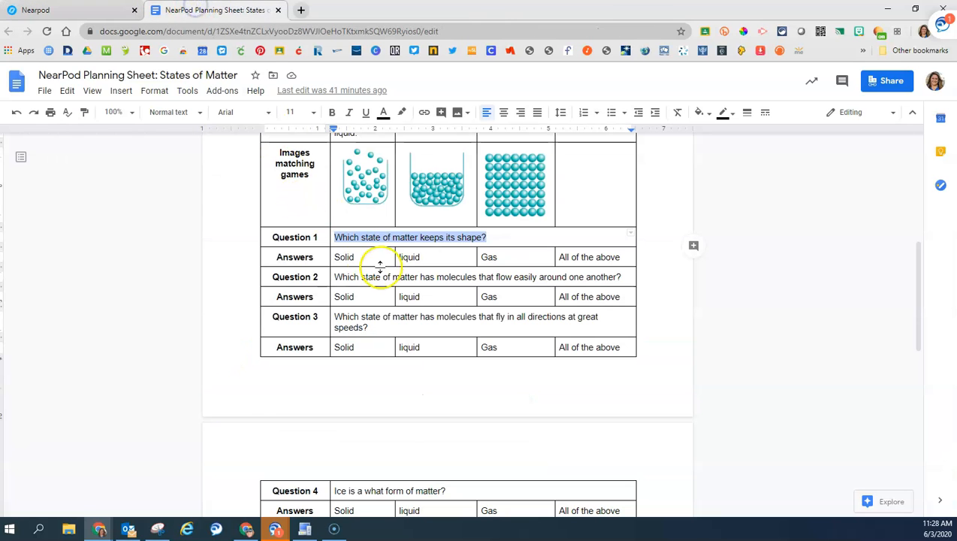
left_click_drag(332, 276, 624, 277)
key("ctrl+c")
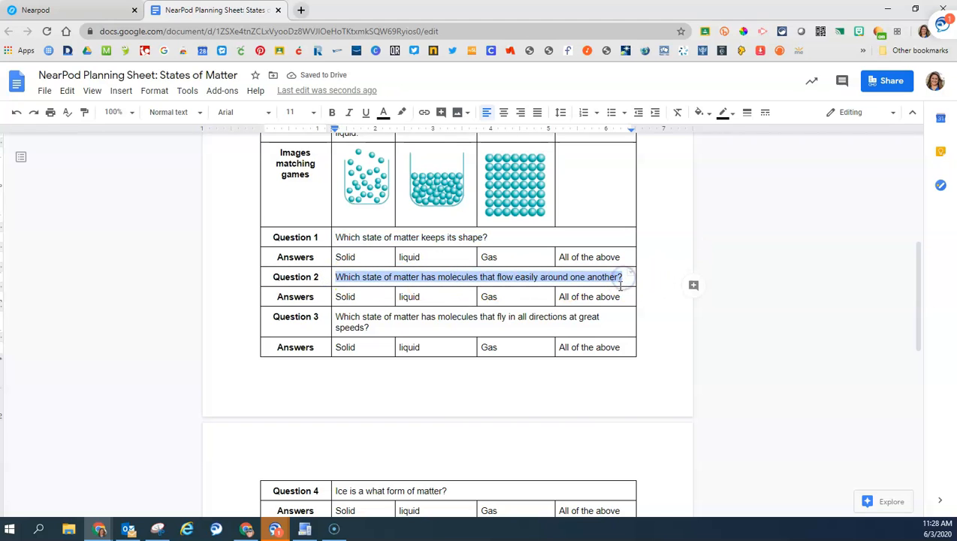
left_click(30, 10)
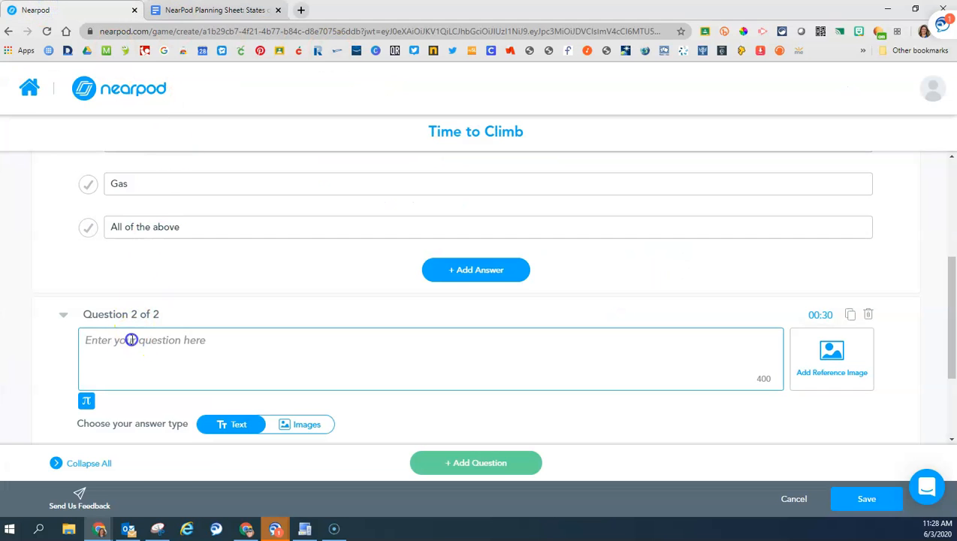
key("ctrl+v")
scroll(132, 354, "down", 2)
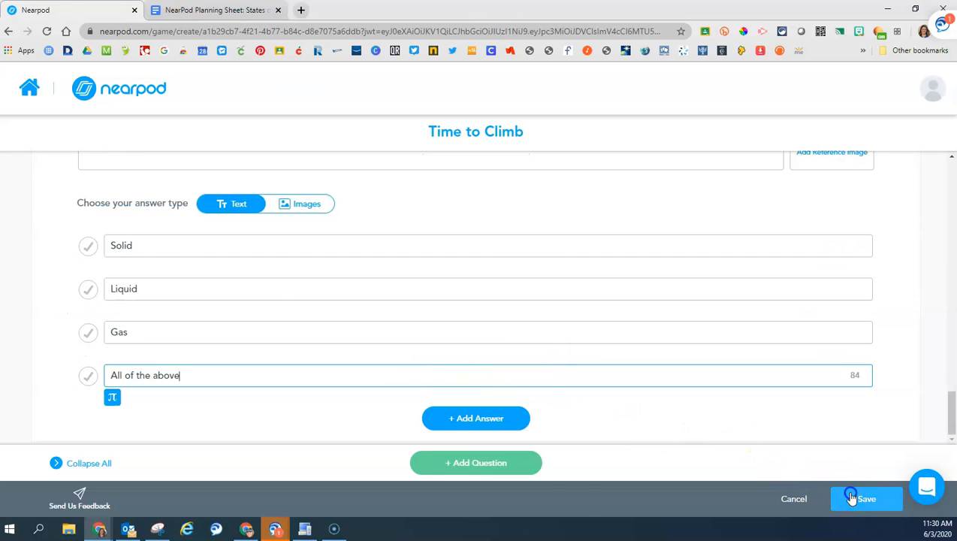
Step: Try to save the activity, and mark "Solid" as the correct answer to question 1
left_click(852, 499)
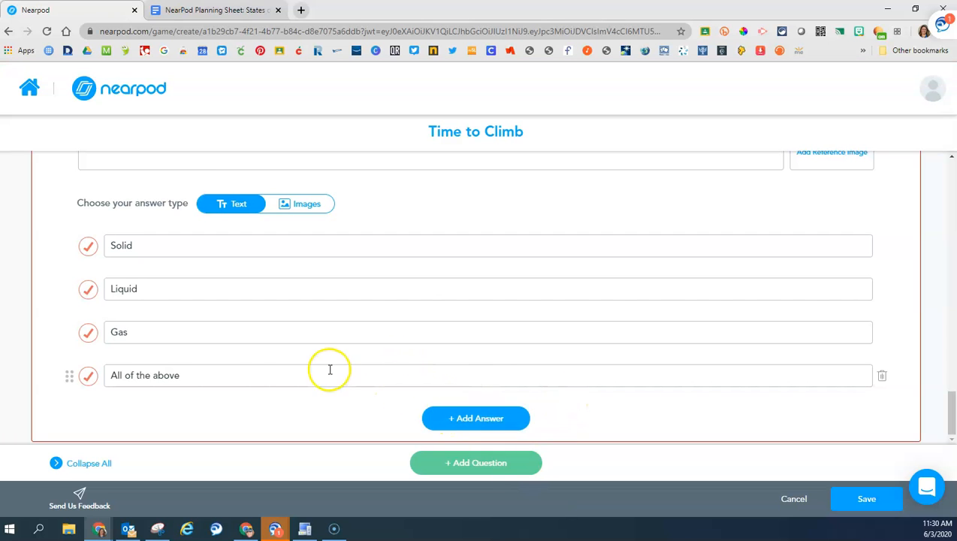
scroll(259, 368, "up", 3)
scroll(260, 367, "up", 10)
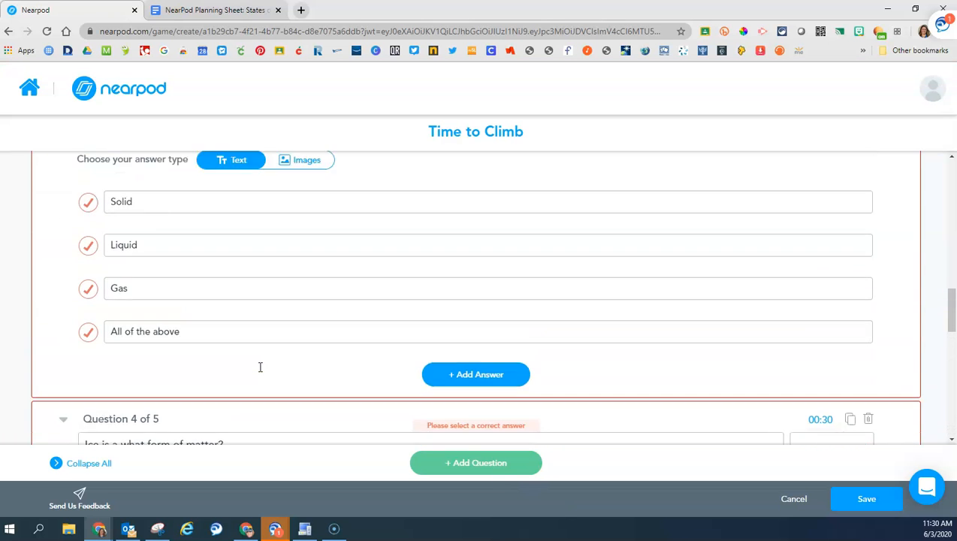
scroll(262, 366, "up", 10)
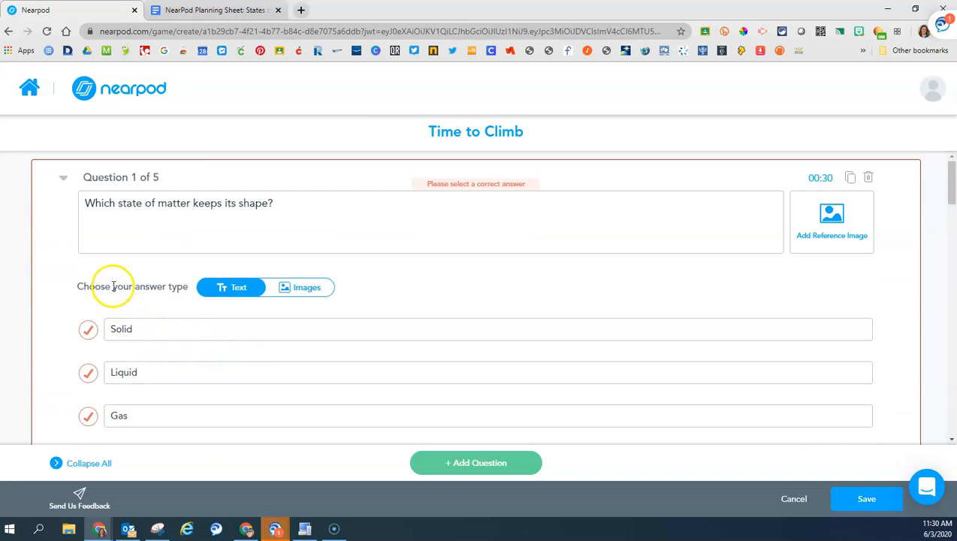
scroll(99, 290, "down", 3)
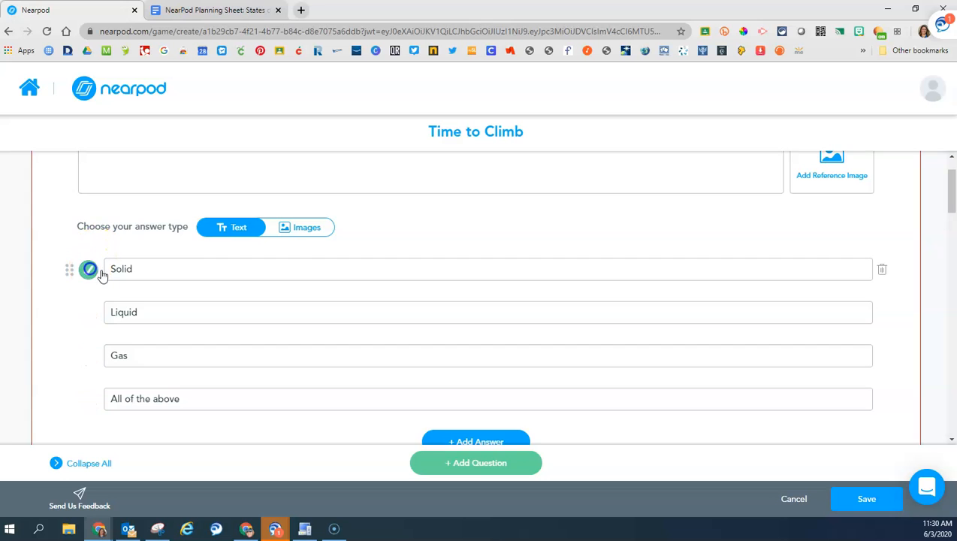
Step: Mark the correct answers to questions 2, 3 and 4 as "Liquid", "Gas" and "Solid" respectively
scroll(217, 282, "down", 3)
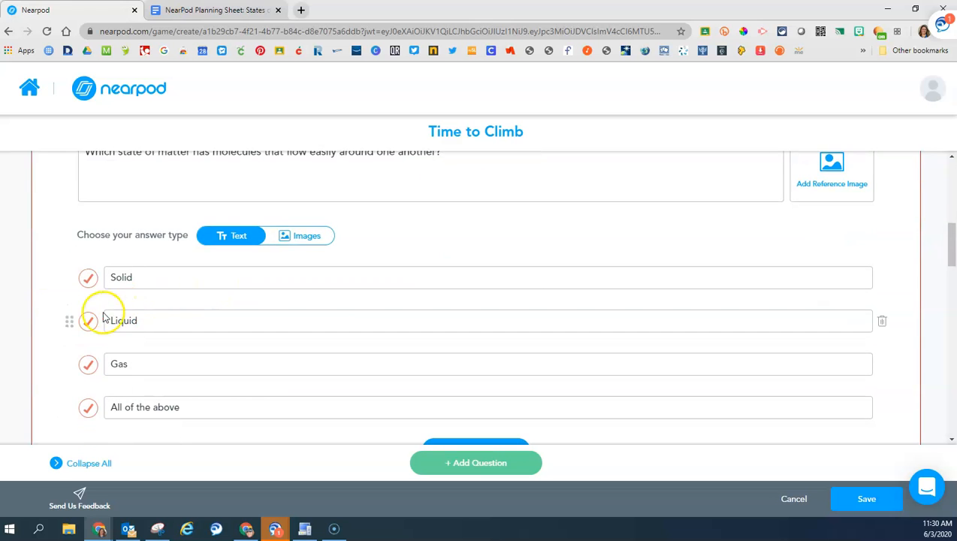
scroll(98, 317, "up", 1)
scroll(95, 315, "down", 1)
left_click(88, 319)
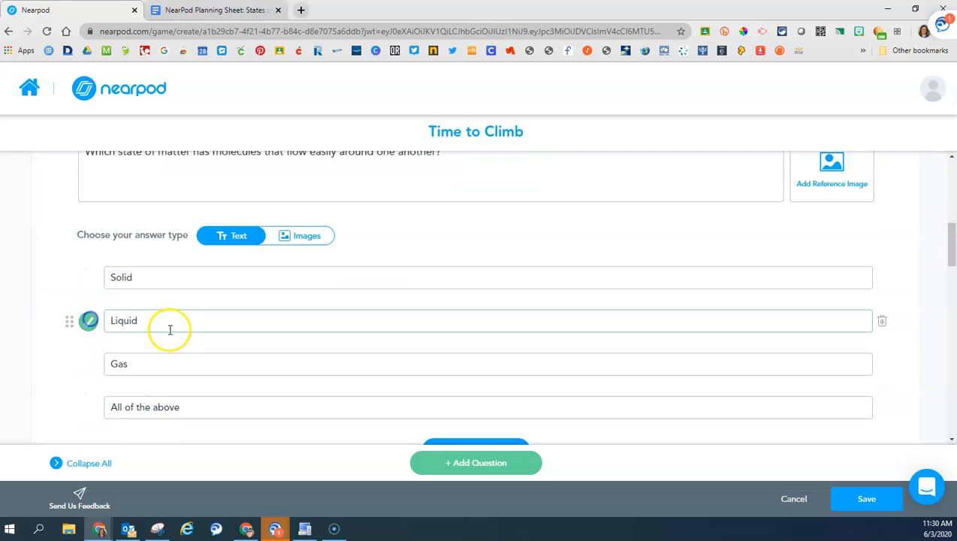
scroll(170, 327, "down", 5)
scroll(173, 335, "down", 2)
left_click(86, 253)
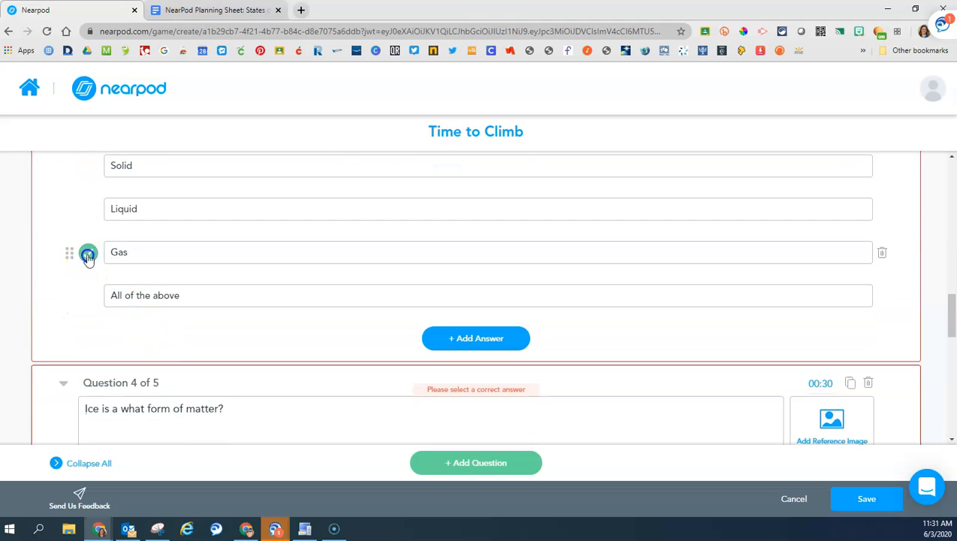
scroll(150, 301, "down", 3)
scroll(134, 308, "down", 1)
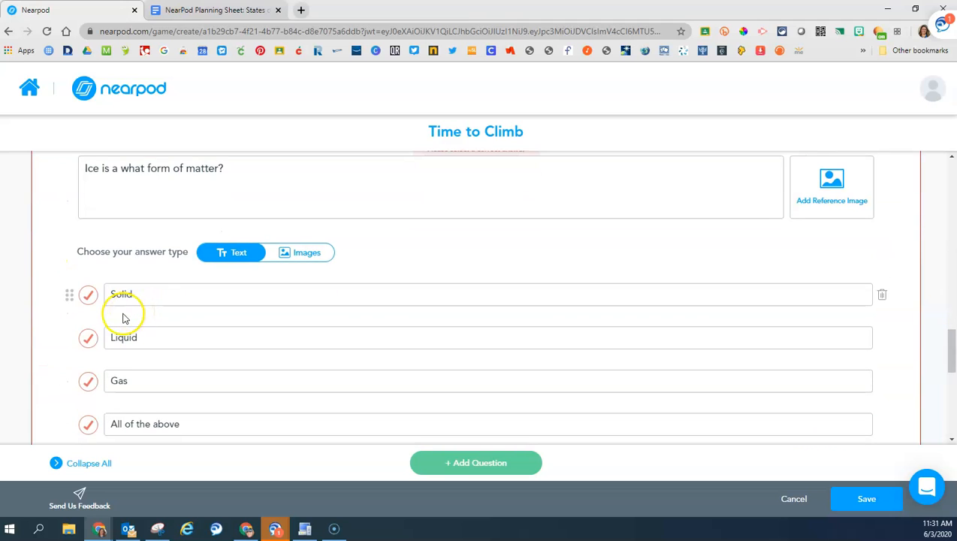
left_click(88, 294)
Step: Mark "Gas" as the correct answer to the oxygen question and save the Time to Climb activity to the lesson
scroll(238, 333, "down", 5)
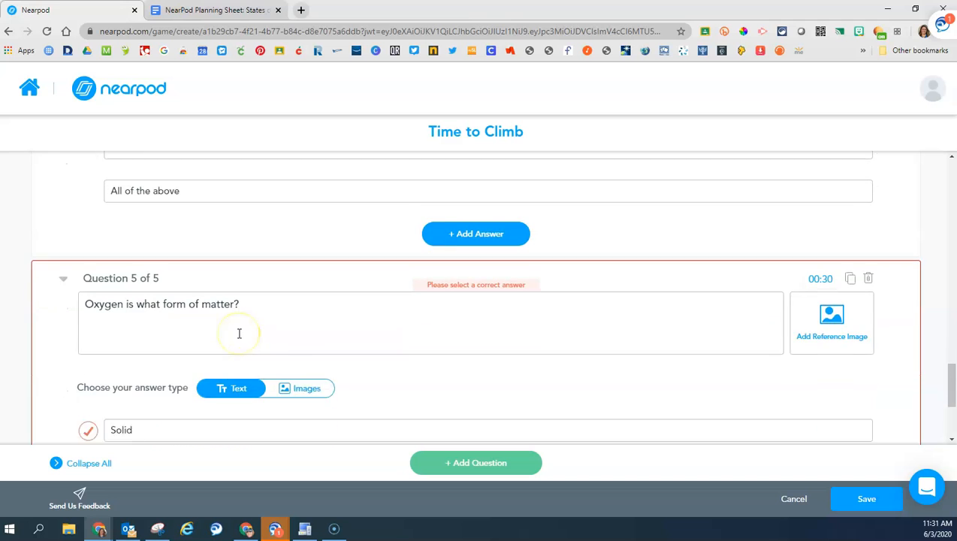
left_click(88, 390)
scroll(188, 389, "down", 1)
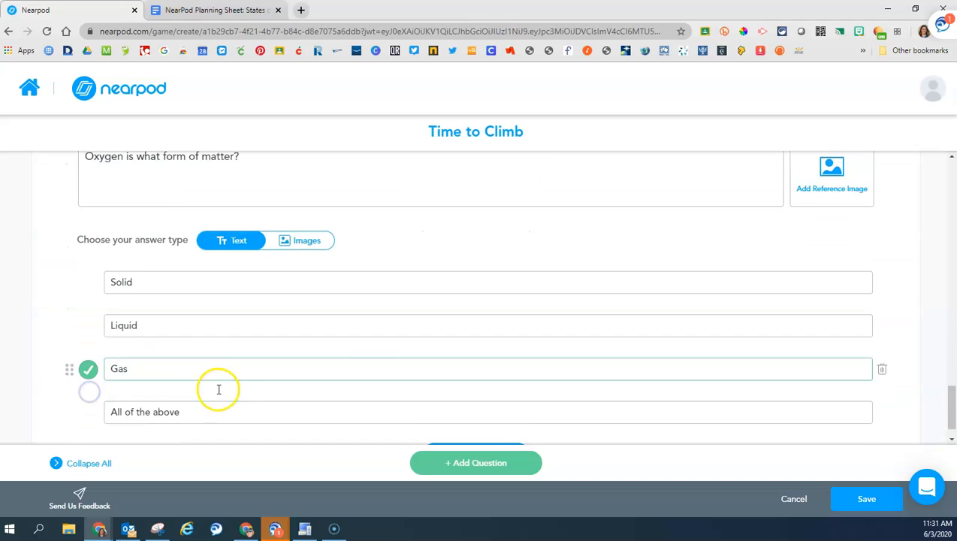
left_click(865, 498)
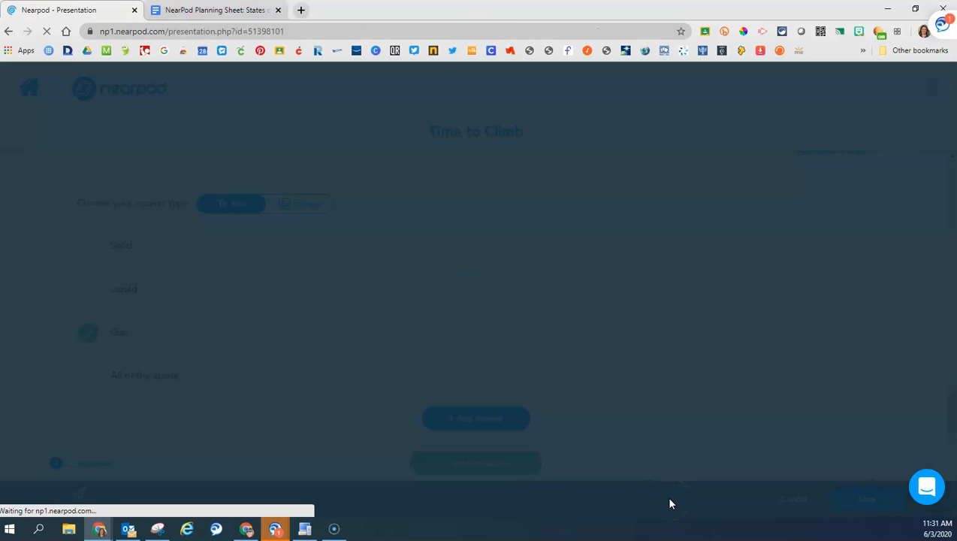
scroll(844, 338, "down", 5)
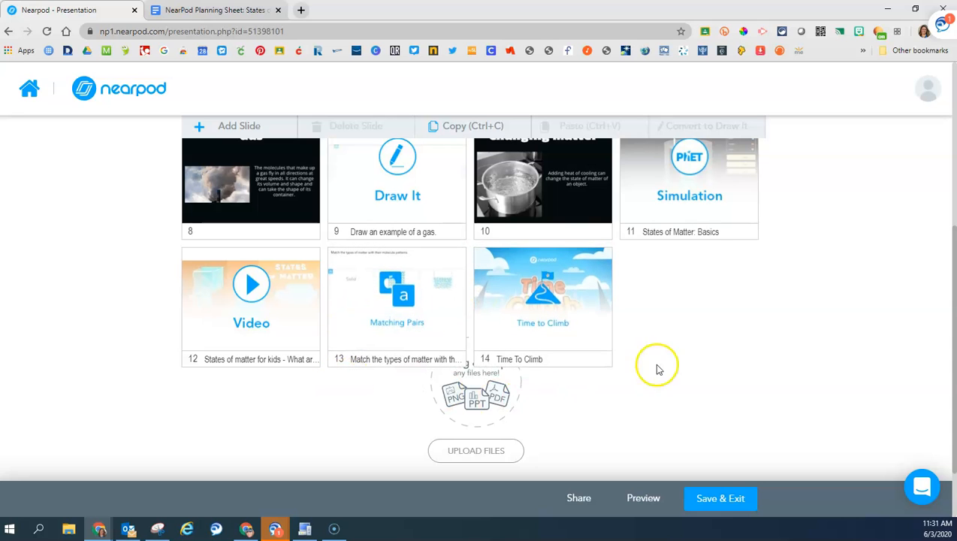
Step: Add a Collaborate! activity titled "States of Matter" with the prompt "Add a picture of an example of a type of matter and label it." in corkboard style
scroll(434, 289, "up", 3)
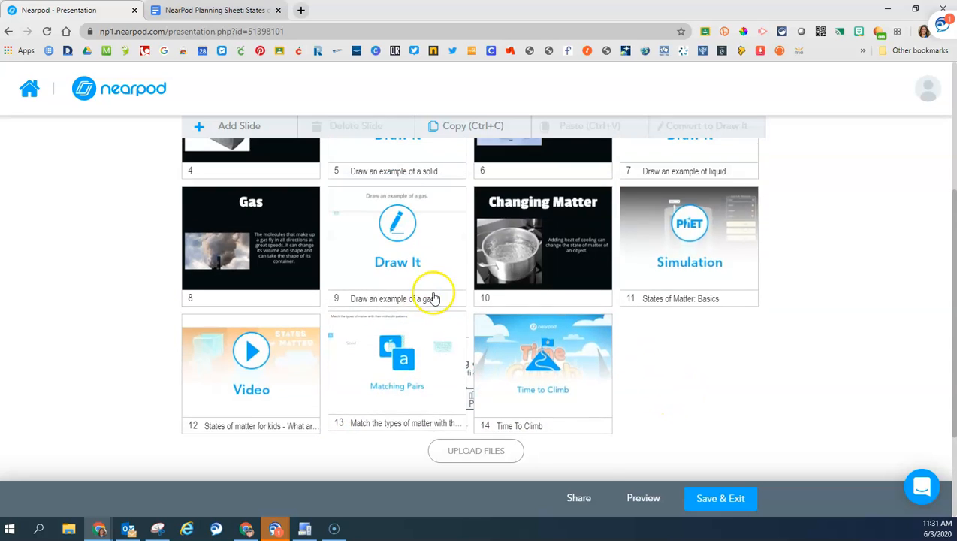
scroll(391, 313, "up", 3)
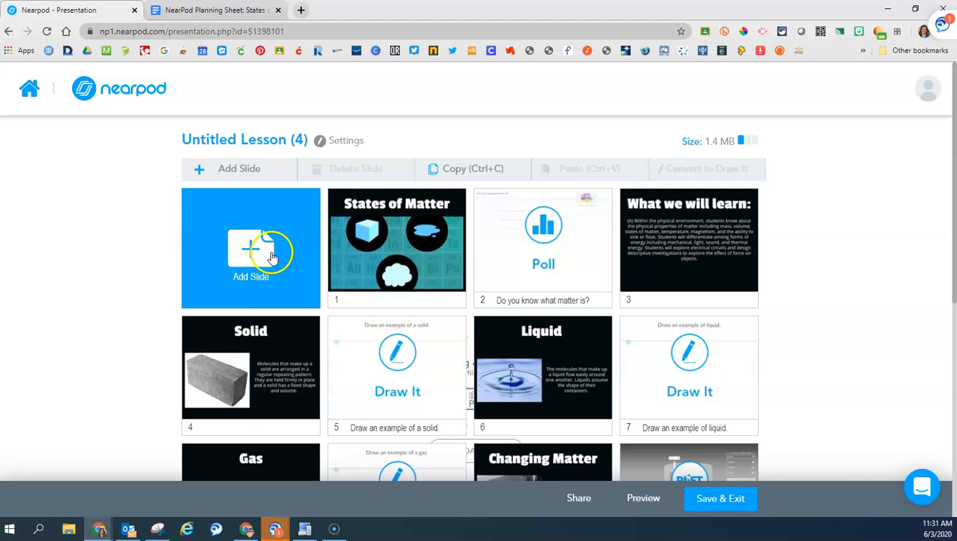
scroll(701, 299, "down", 1)
scroll(635, 293, "up", 1)
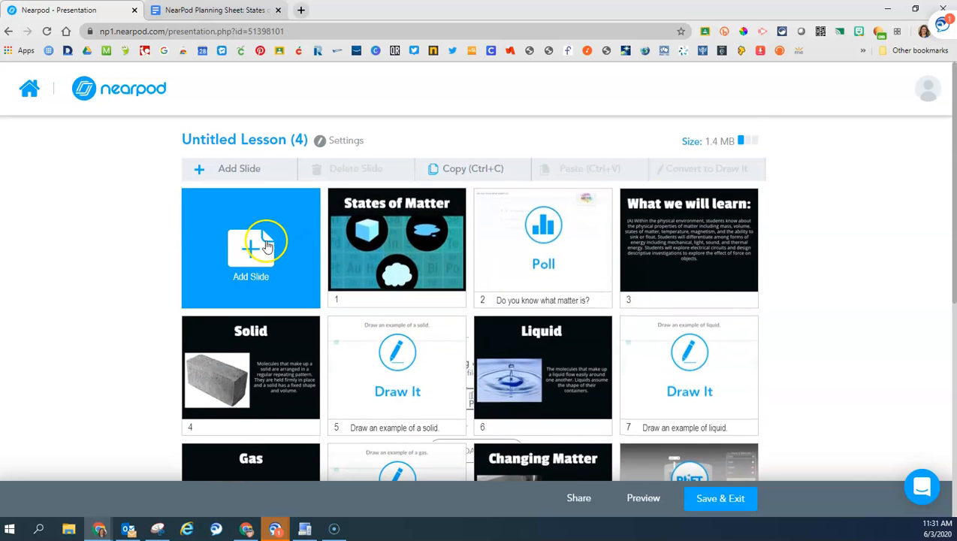
scroll(391, 247, "down", 1)
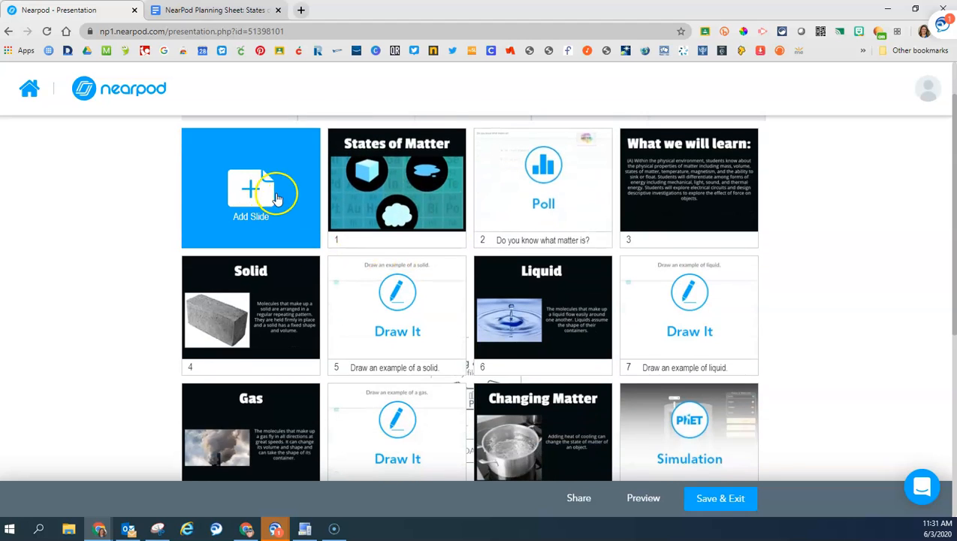
scroll(277, 198, "up", 1)
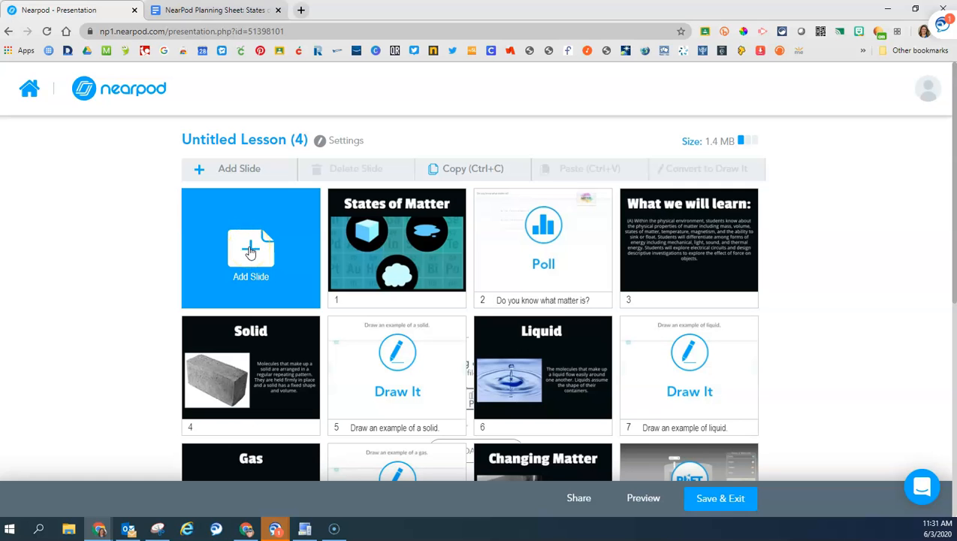
left_click(250, 253)
left_click(589, 289)
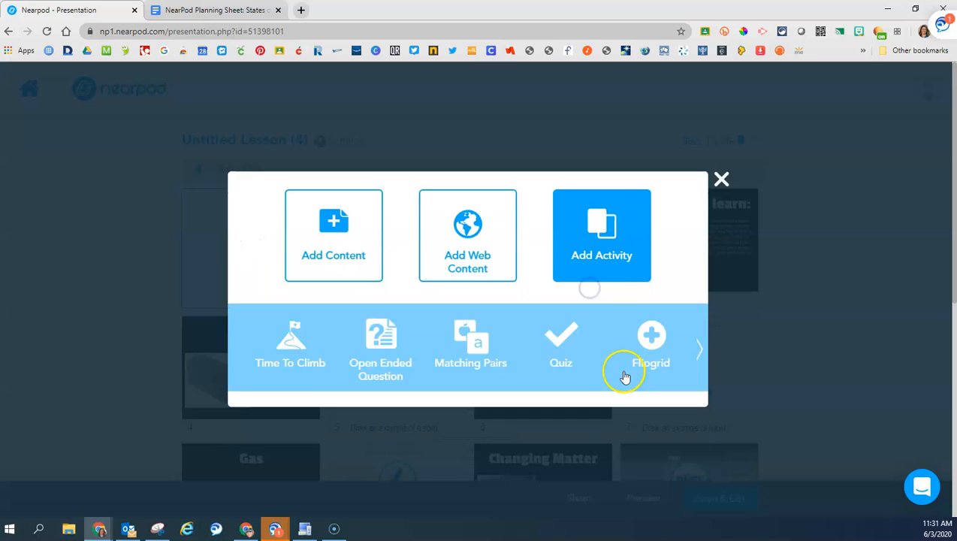
left_click(700, 348)
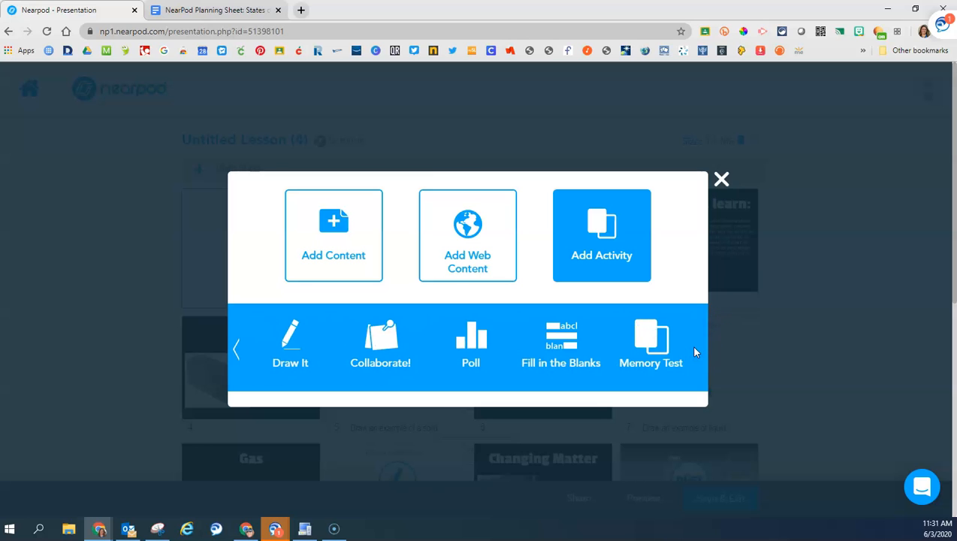
left_click(388, 343)
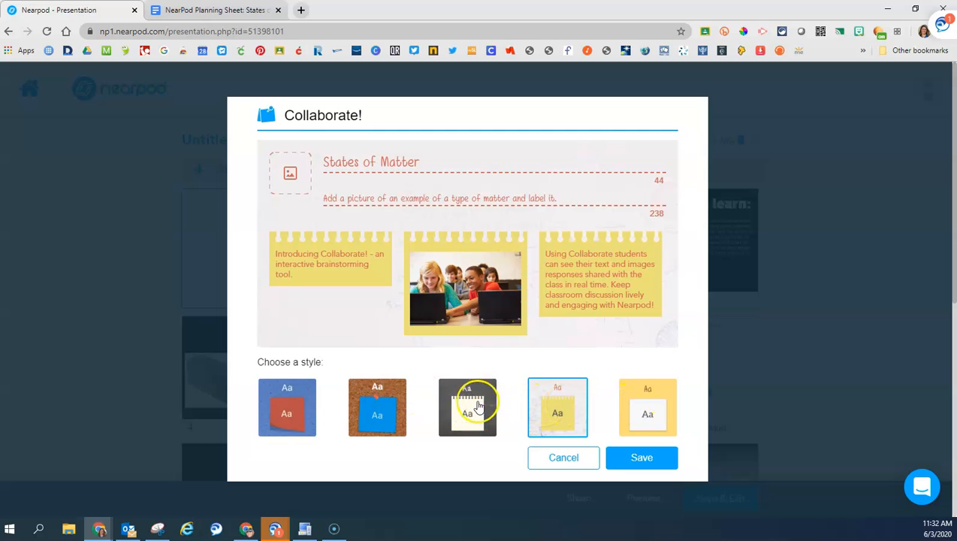
left_click(377, 413)
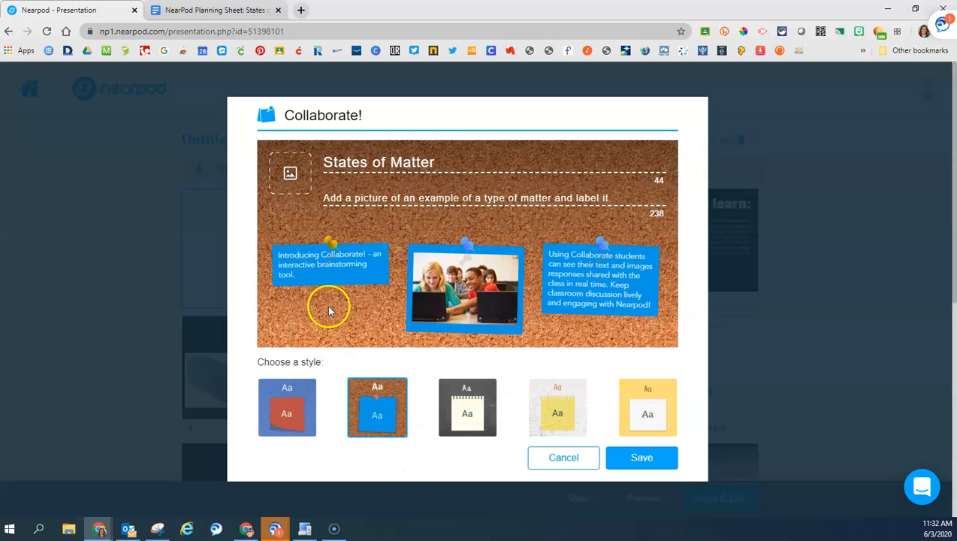
Step: Search the web for a "States of matter" image for the Collaborate! board
left_click(290, 173)
left_click(424, 225)
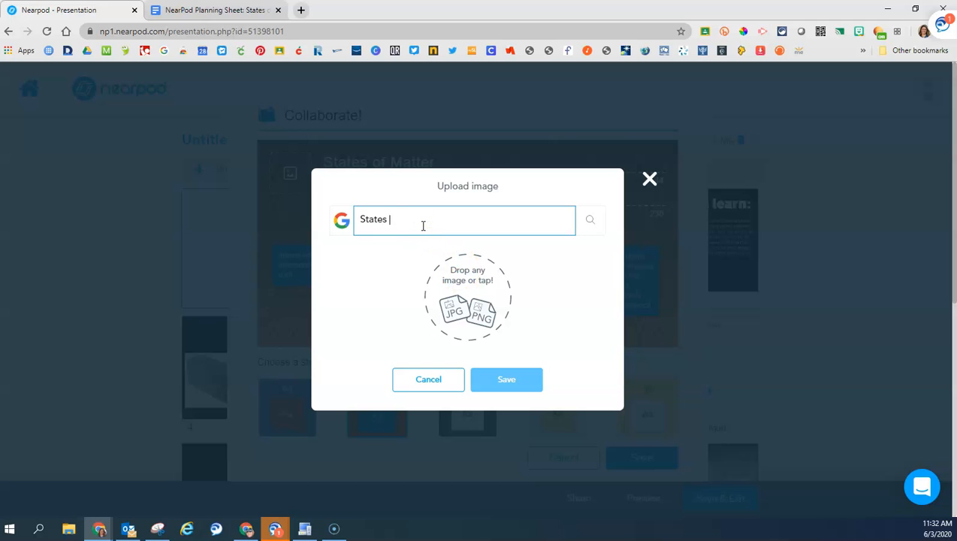
key("Return")
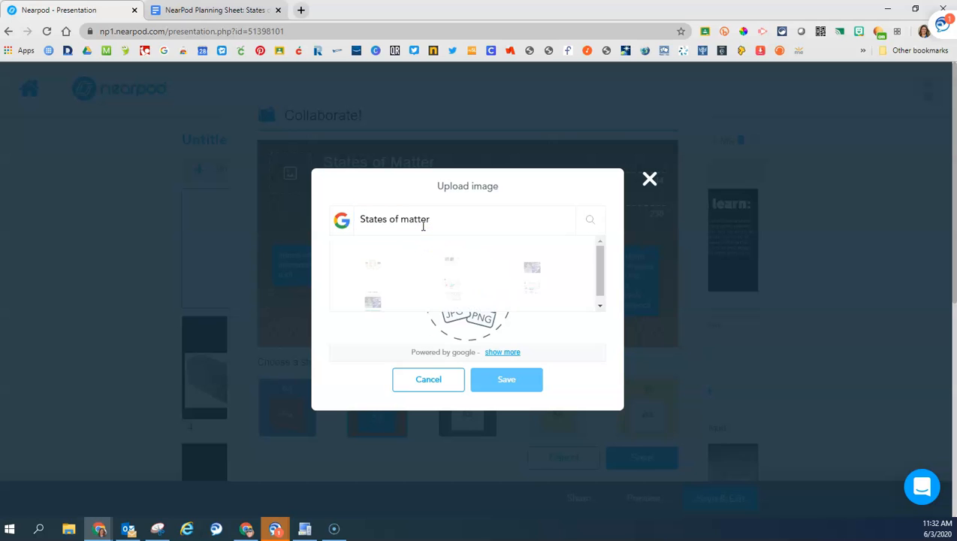
scroll(551, 289, "down", 1)
scroll(551, 289, "down", 1)
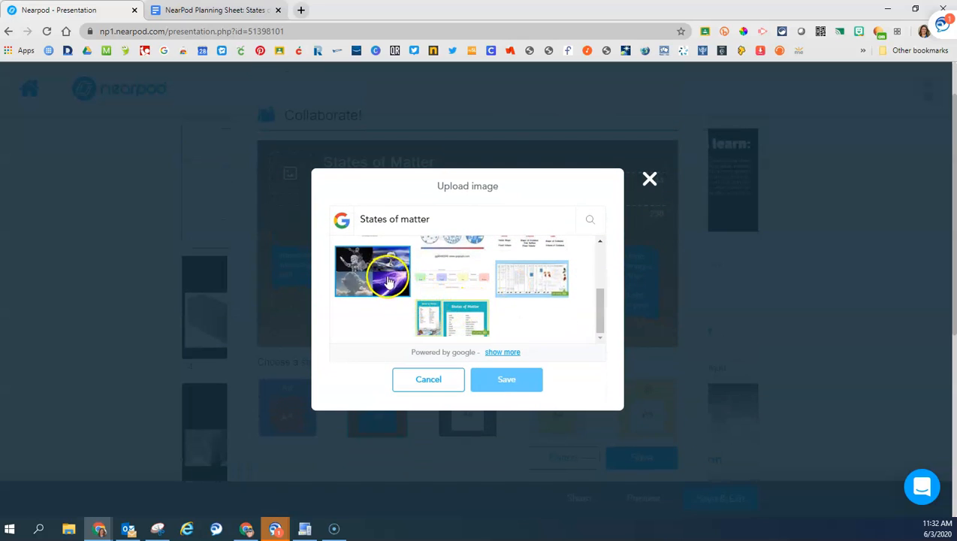
Step: Search images for "matter" and save the illustration of condensates, solids, liquids, gases and plasmas as the board's picture
scroll(375, 278, "up", 3)
left_click_drag(398, 218, 346, 218)
key("BackSpace")
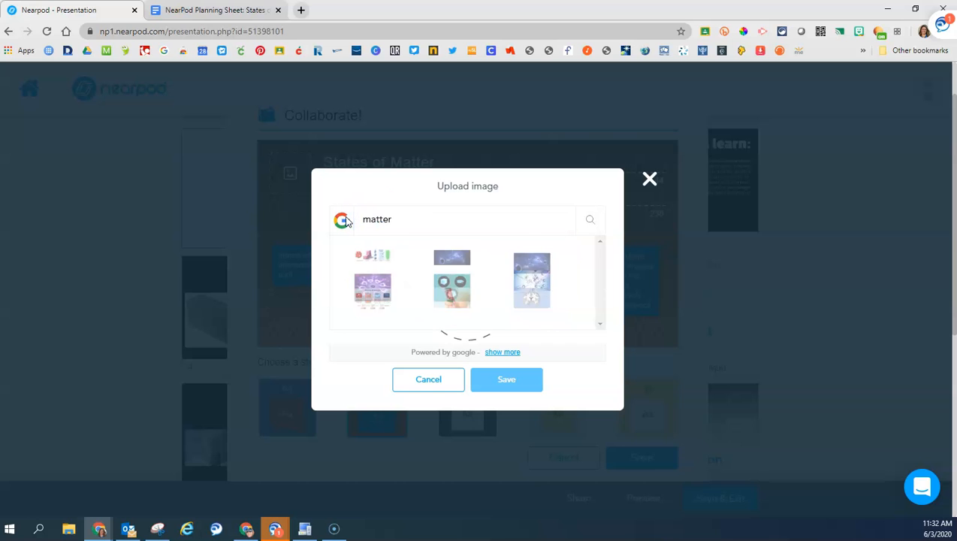
scroll(492, 299, "down", 1)
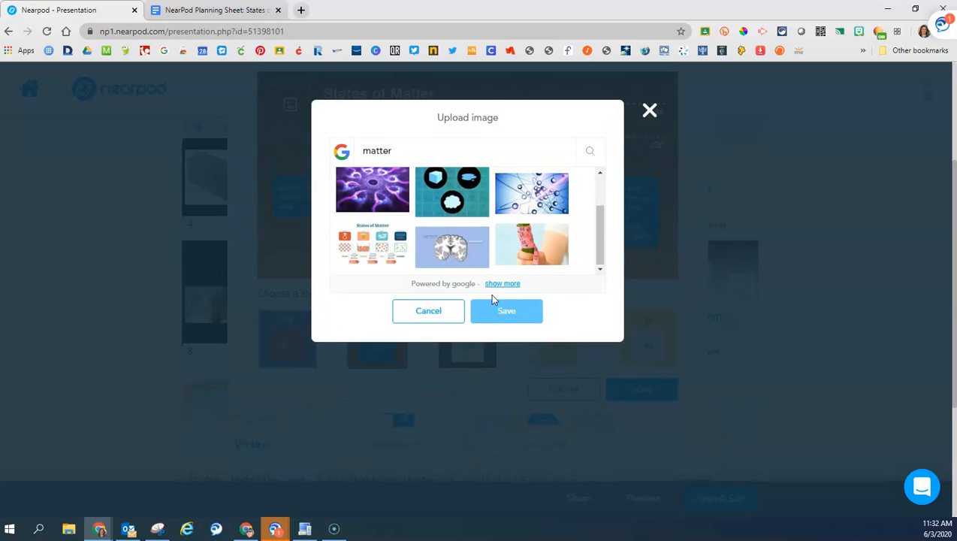
scroll(390, 334, "up", 1)
left_click(387, 323)
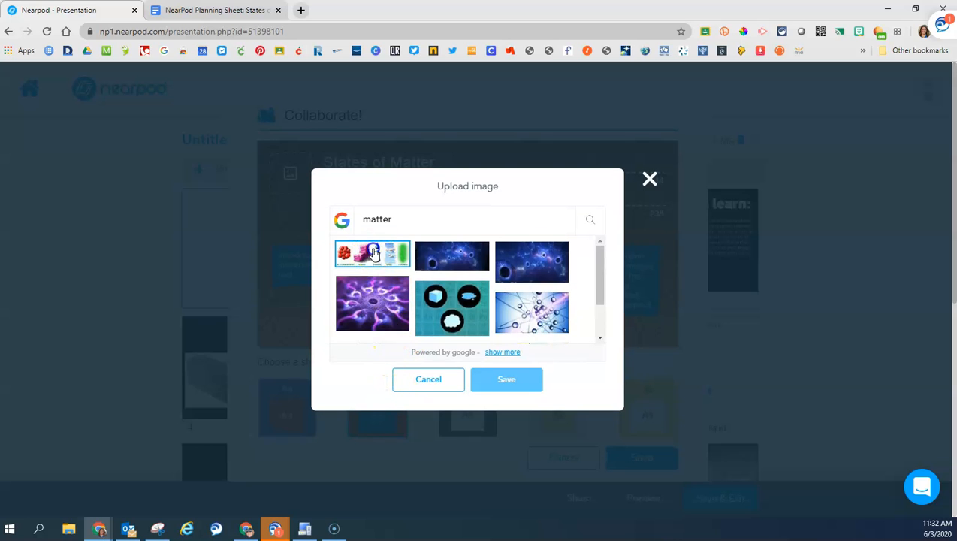
left_click(500, 387)
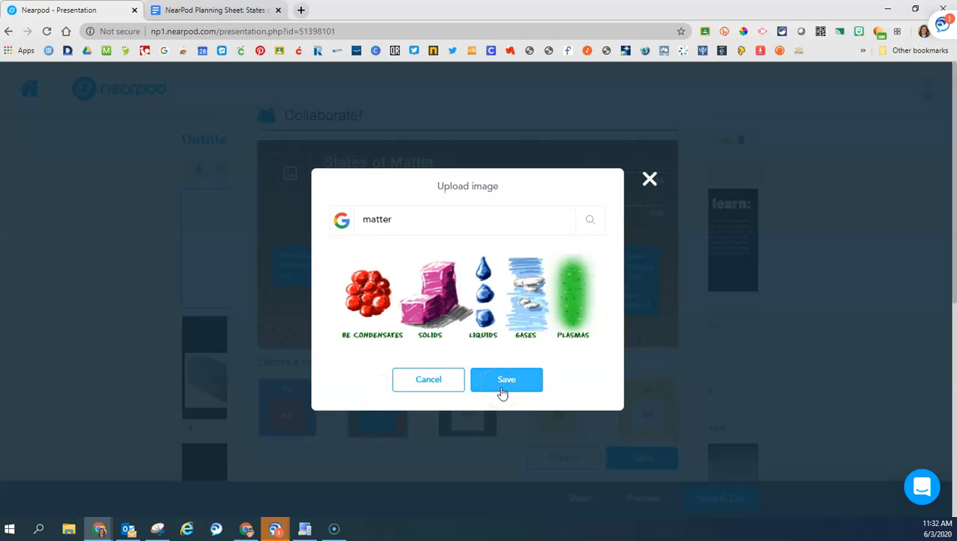
left_click(515, 390)
Step: Replace the board's picture with the teal image of ice cube, water and cloud icons from a "matter" search
left_click(293, 169)
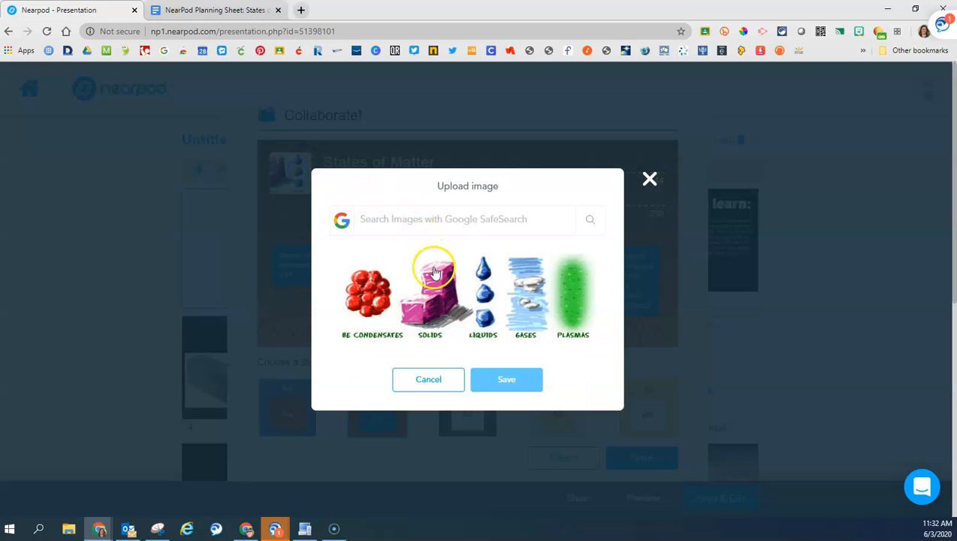
left_click(465, 220)
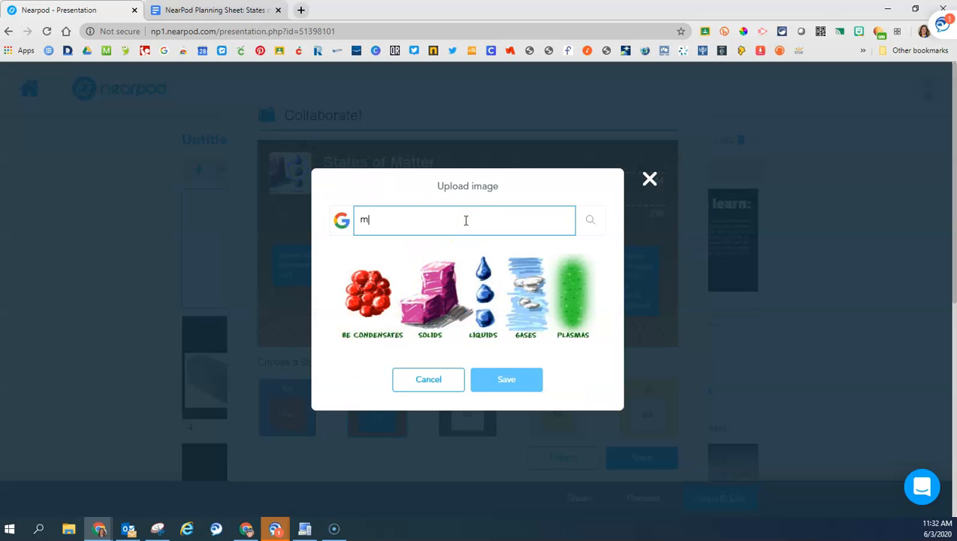
key("Return")
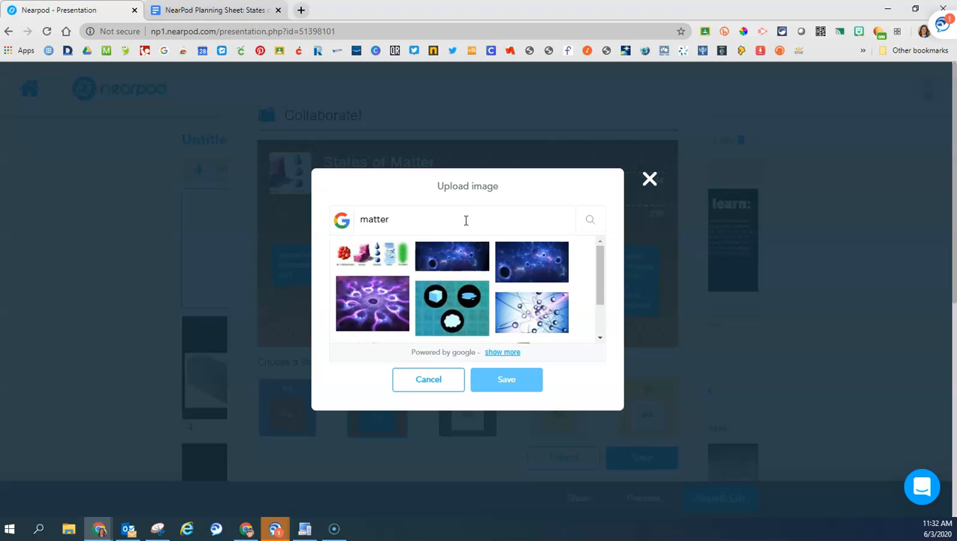
left_click(370, 255)
left_click(531, 373)
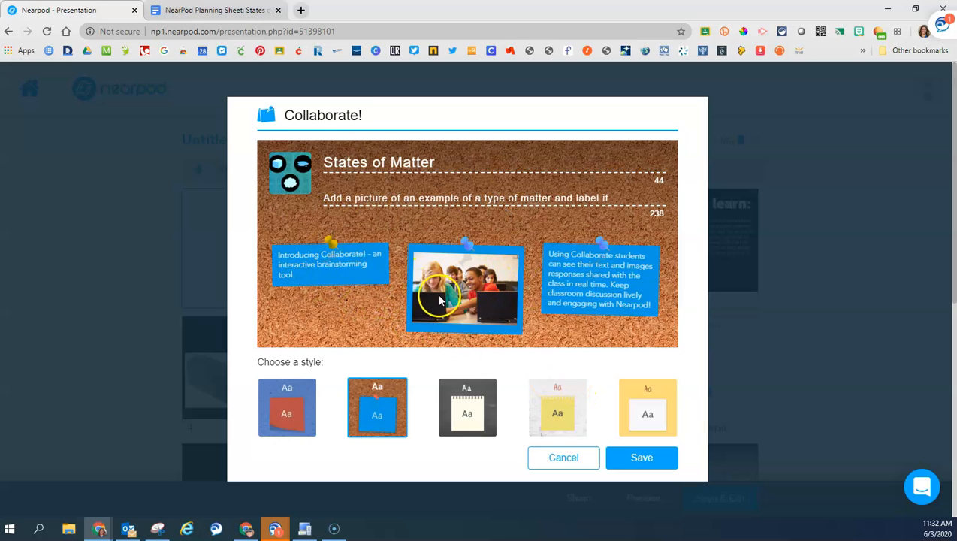
Step: Save the Collaborate! activity to the lesson, retrying the save once
left_click(642, 459)
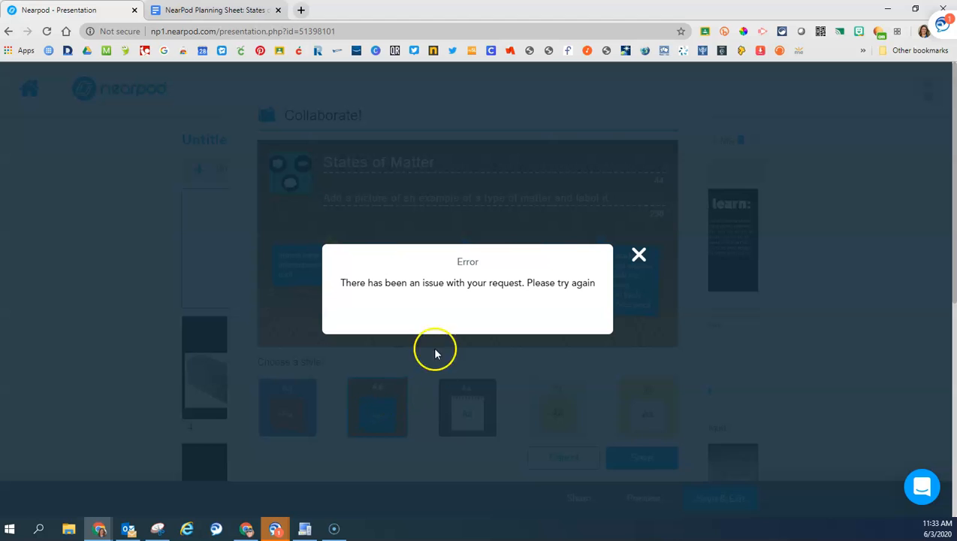
left_click(638, 255)
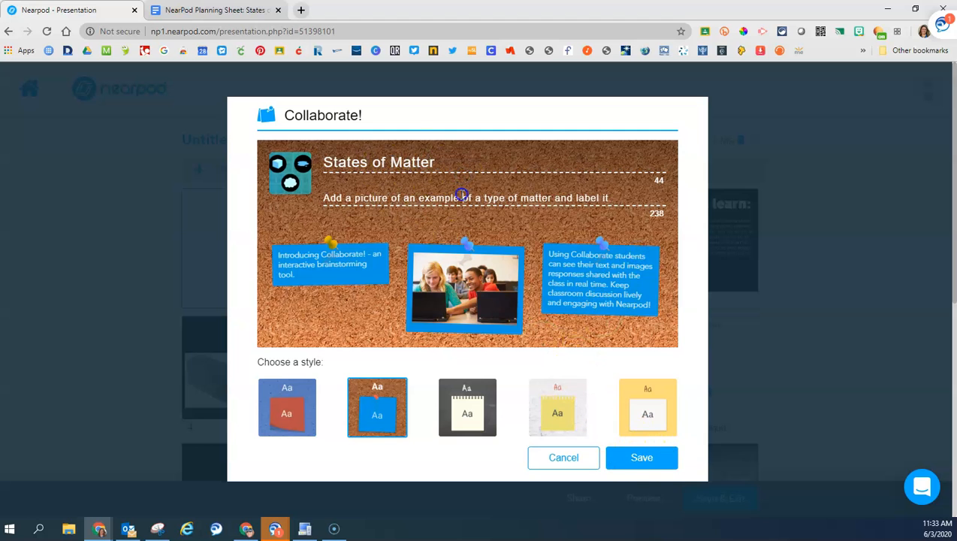
left_click(633, 455)
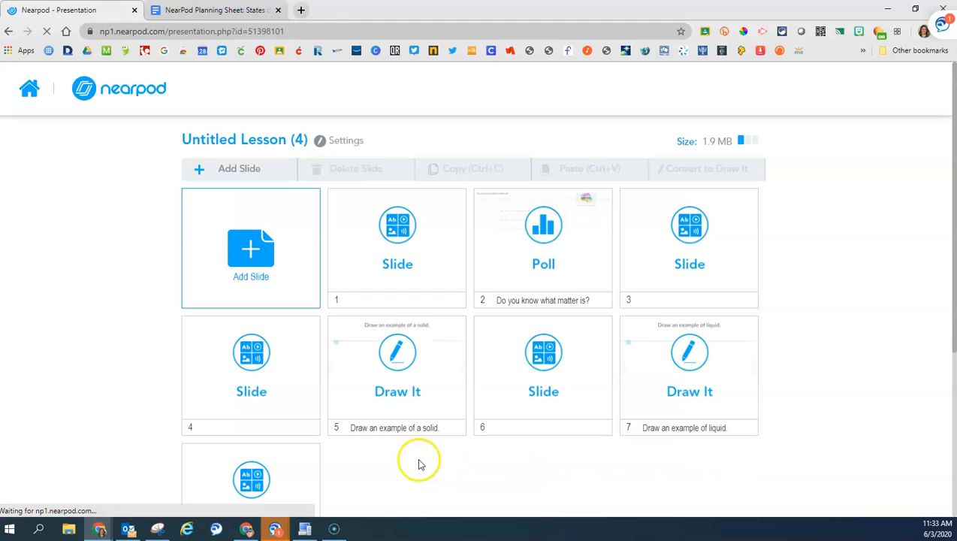
Step: Review the lesson's slides, start saving the lesson and title it "States of Matter"
scroll(613, 348, "down", 5)
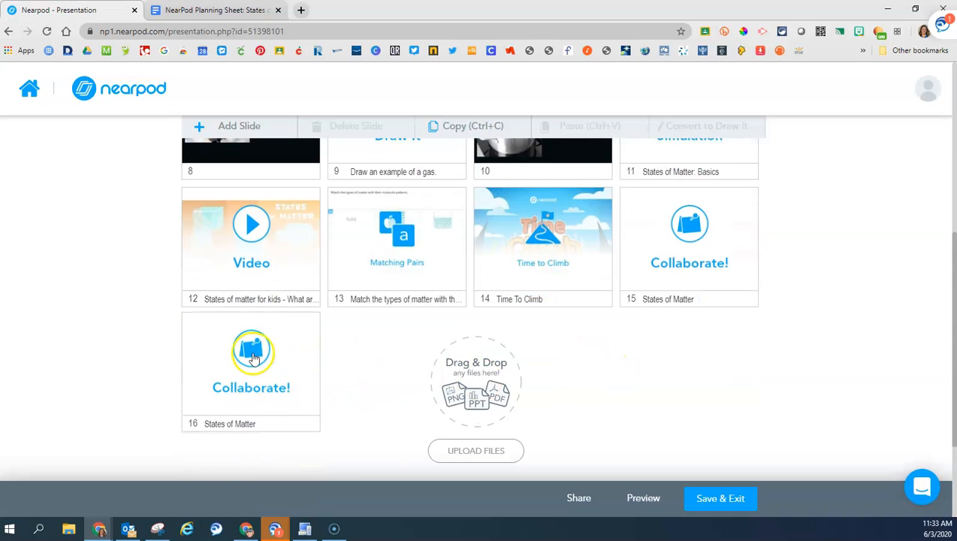
scroll(306, 353, "up", 2)
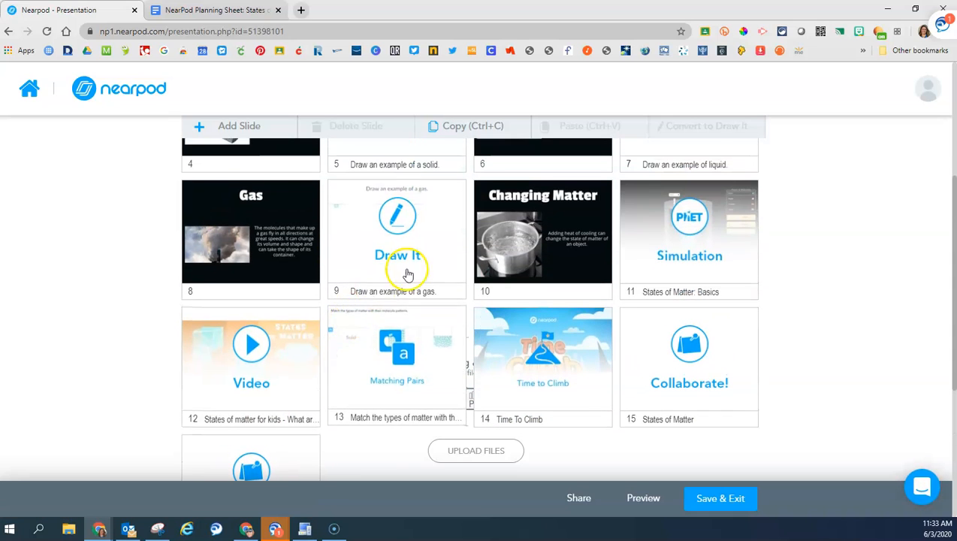
scroll(398, 342, "up", 2)
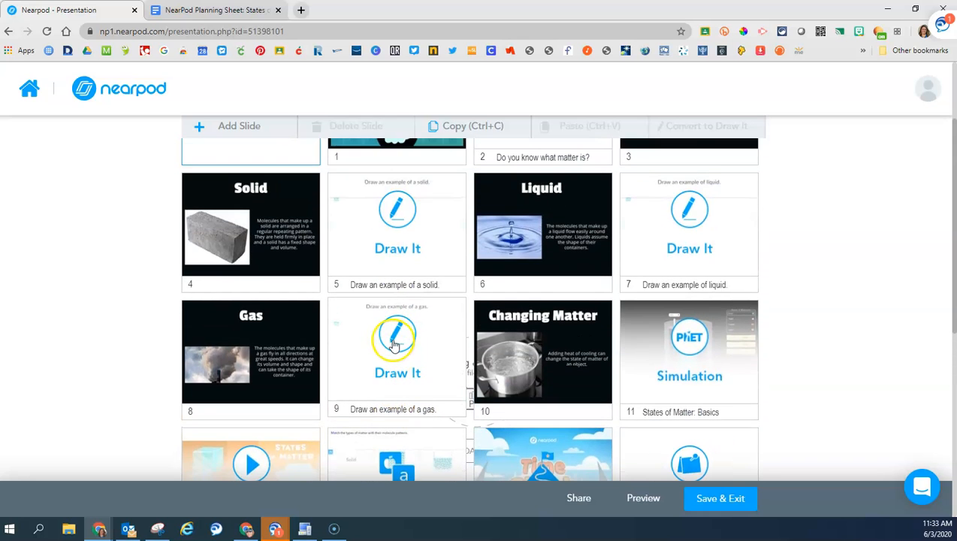
scroll(368, 332, "up", 2)
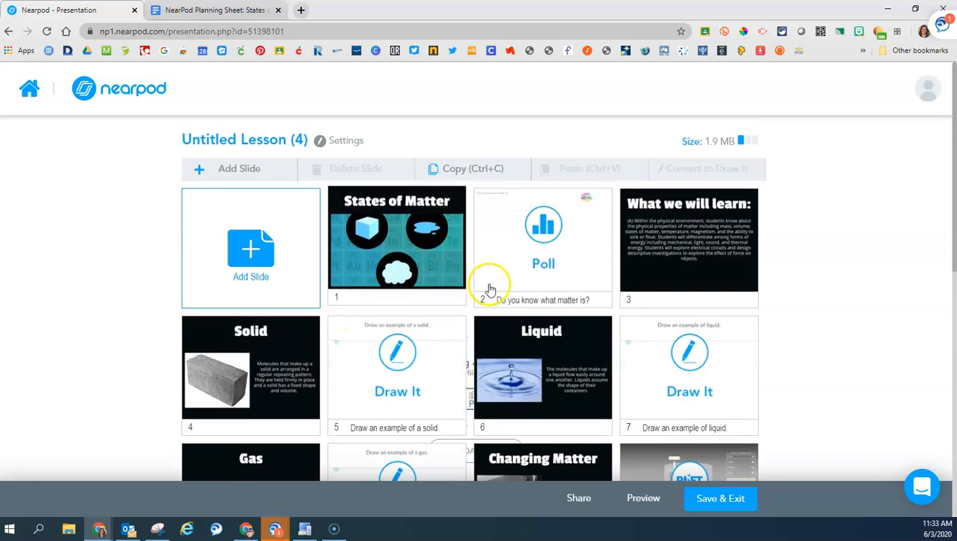
scroll(556, 375, "down", 3)
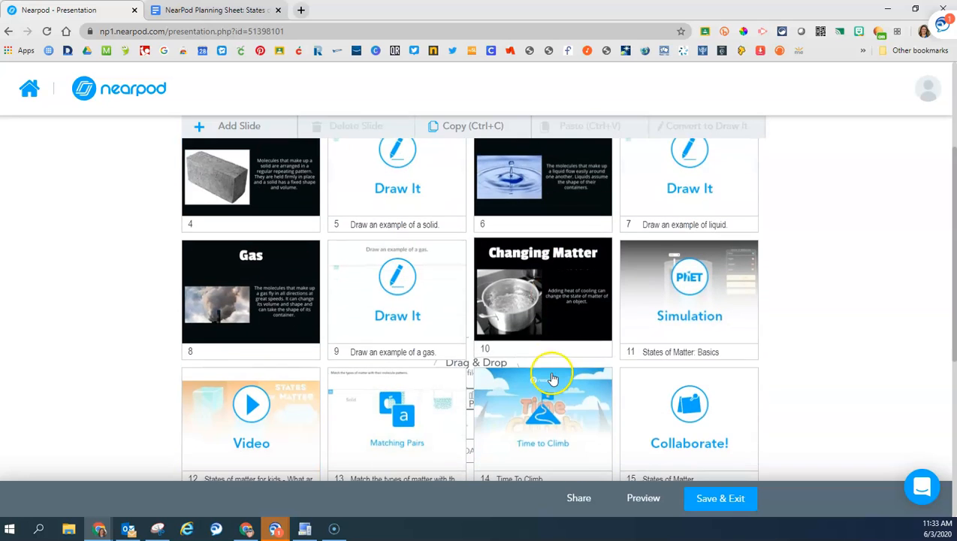
left_click(714, 500)
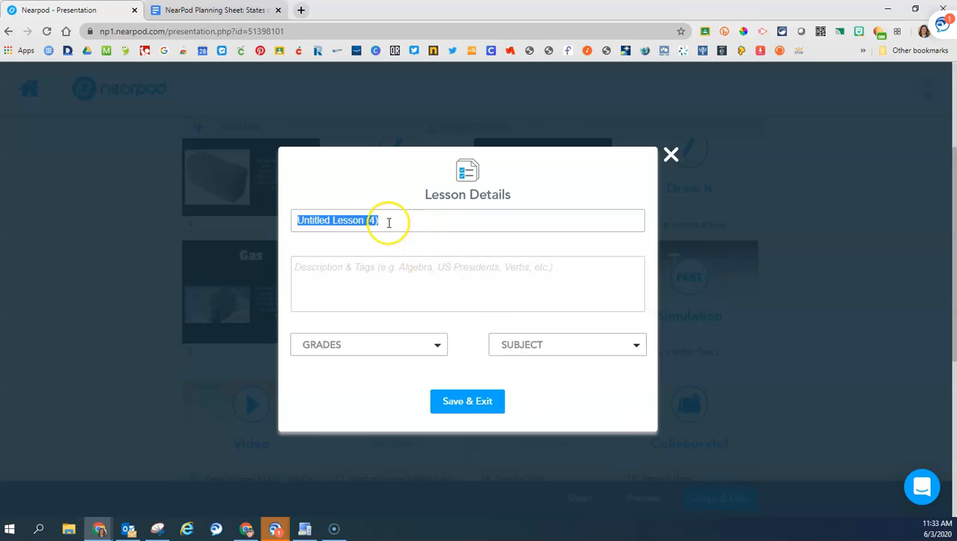
type("States of Matter")
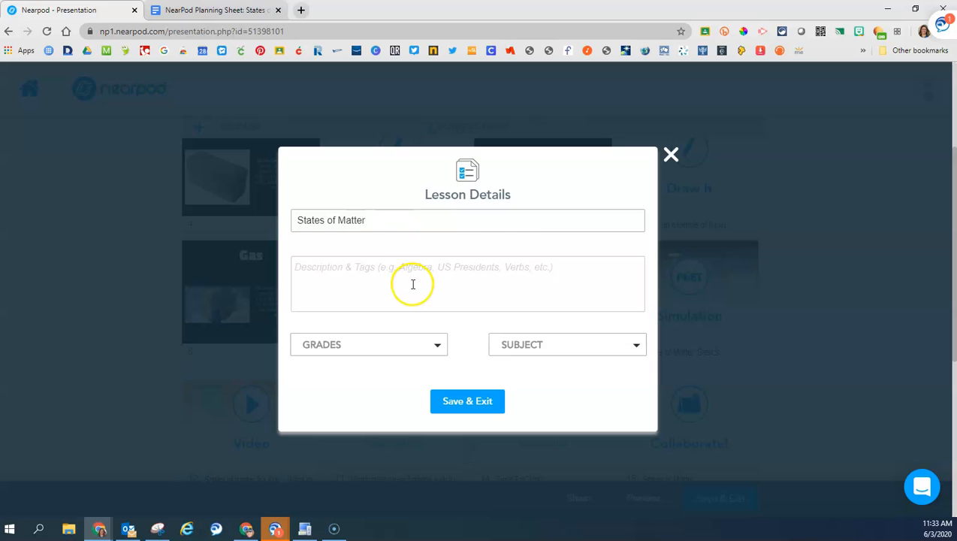
Step: Set the lesson's grade to 3rd and its subject to Science in the lesson details
left_click(407, 345)
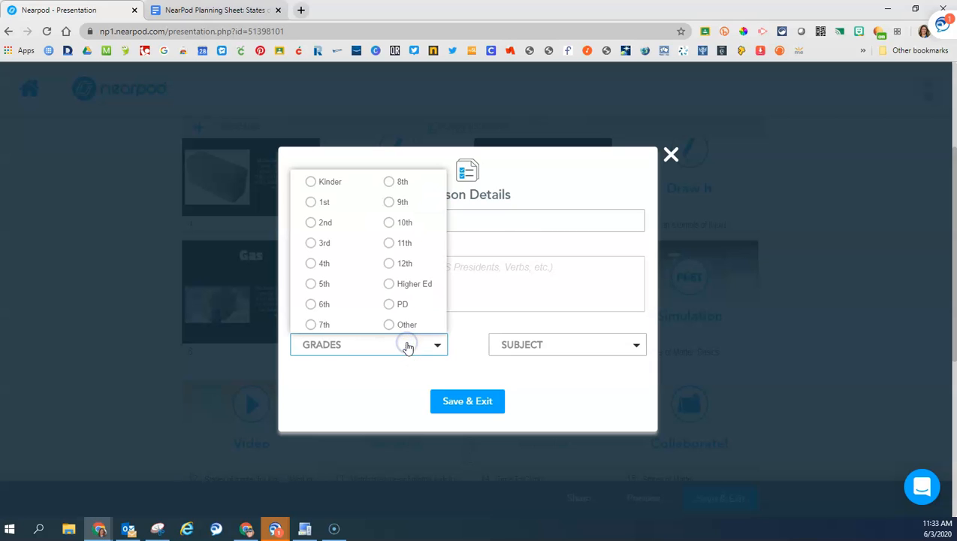
left_click(314, 241)
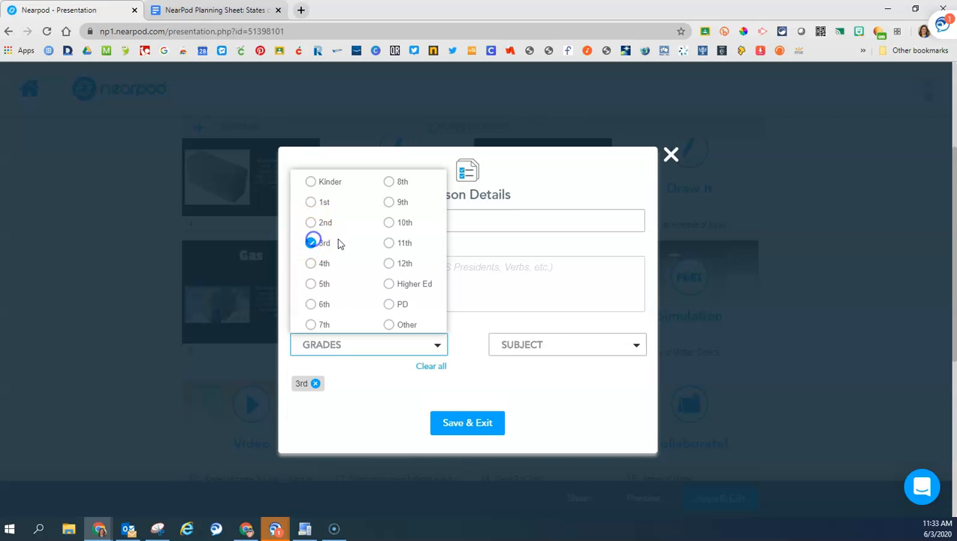
left_click(532, 345)
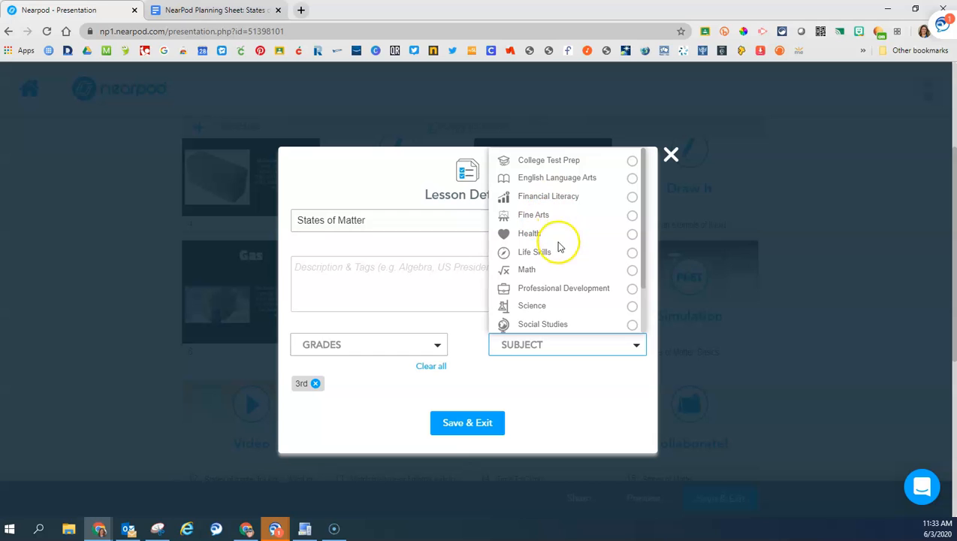
scroll(555, 246, "down", 1)
left_click(633, 247)
left_click(463, 426)
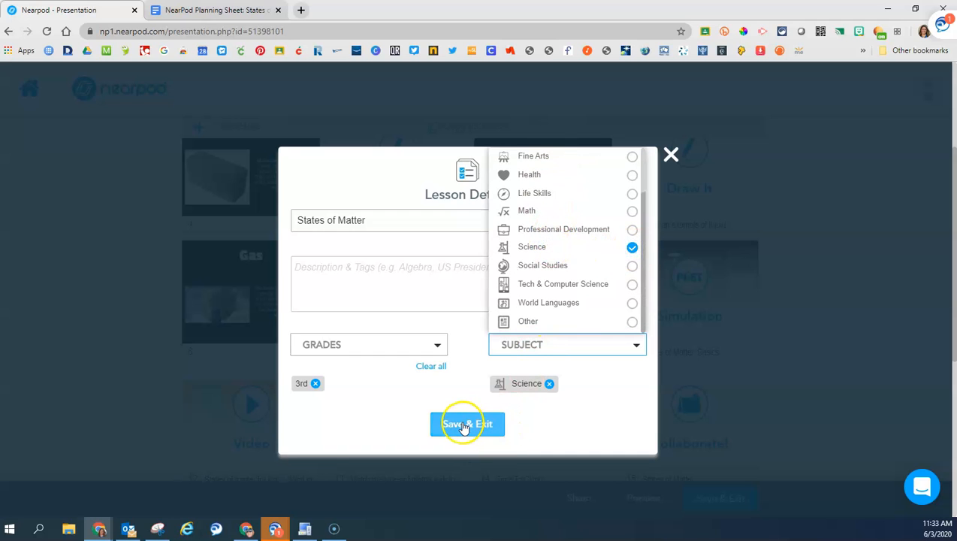
Step: Switch the lesson's grade selection from 3rd to 4th, then save and exit the lesson
left_click(422, 350)
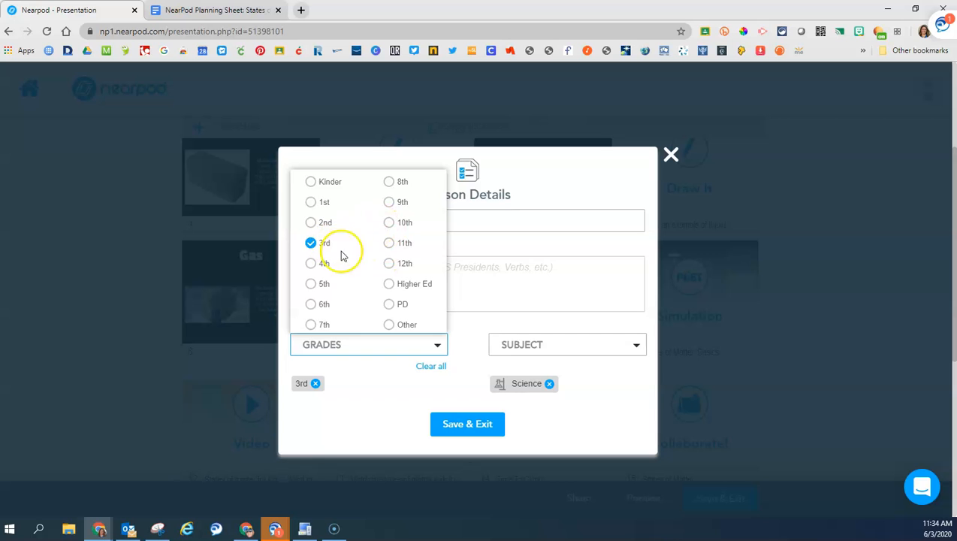
left_click(311, 265)
left_click(310, 243)
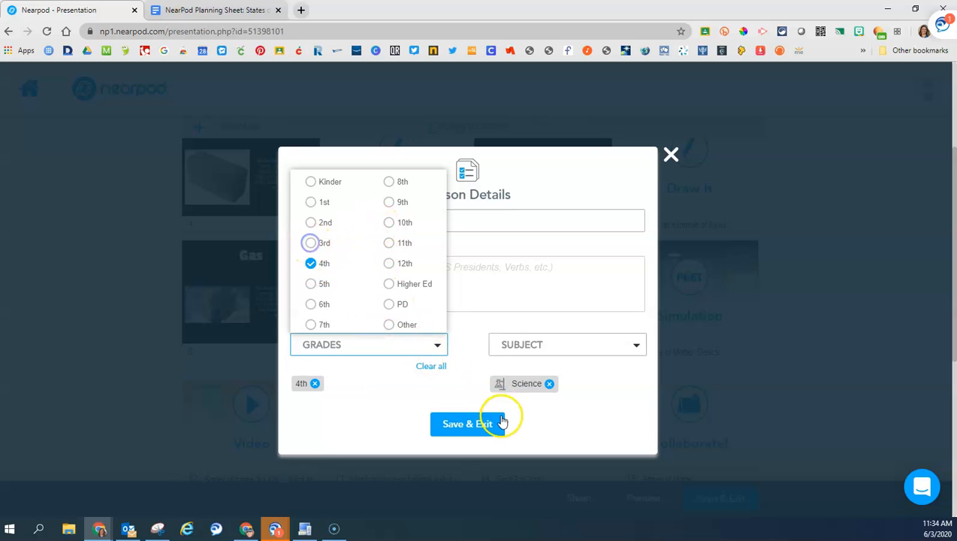
left_click(485, 423)
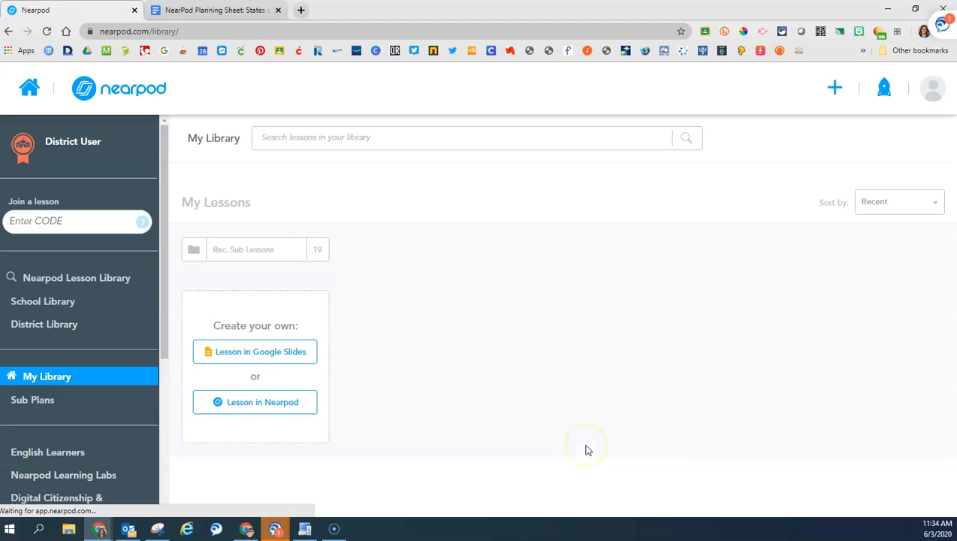
Step: Launch the States of Matter lesson as a live lesson to view its join code, then exit back to the library
mouse_move(402, 345)
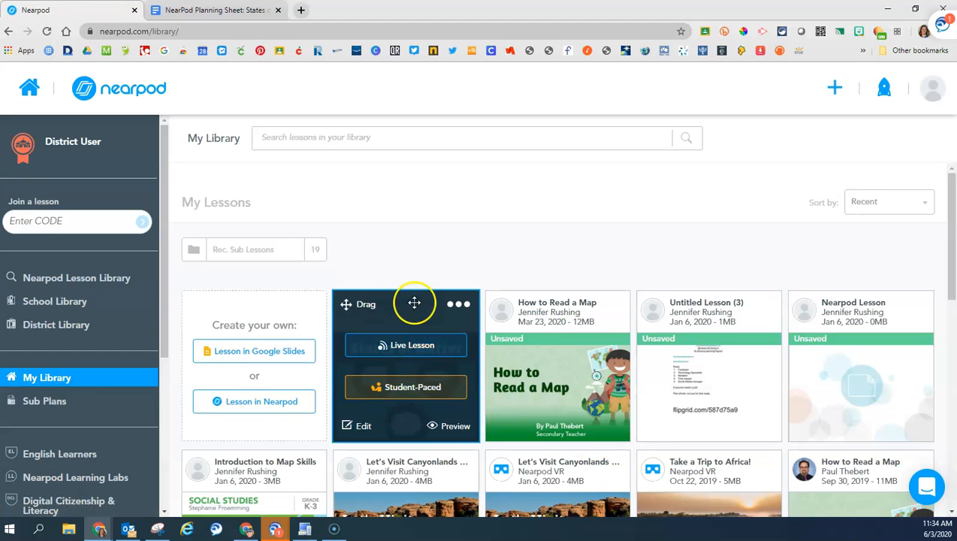
left_click(402, 346)
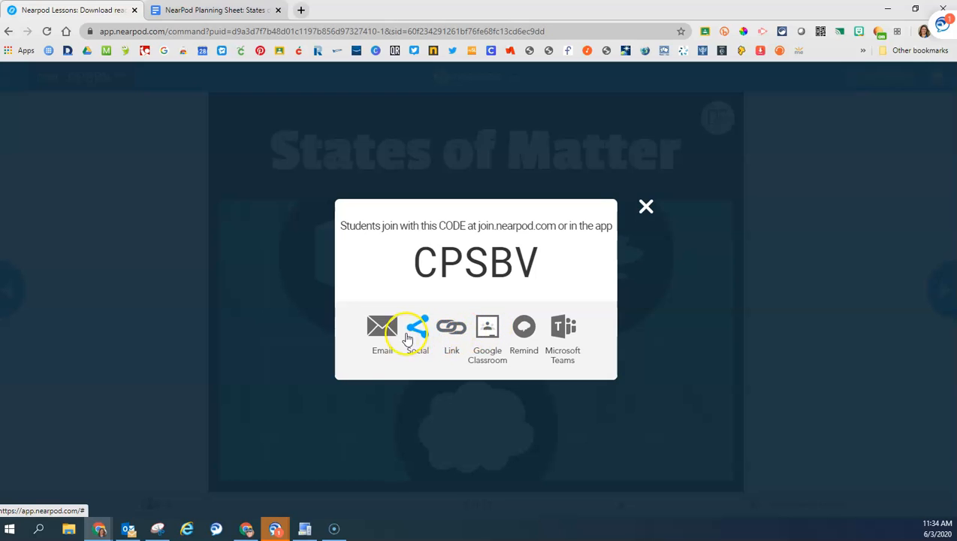
left_click(646, 206)
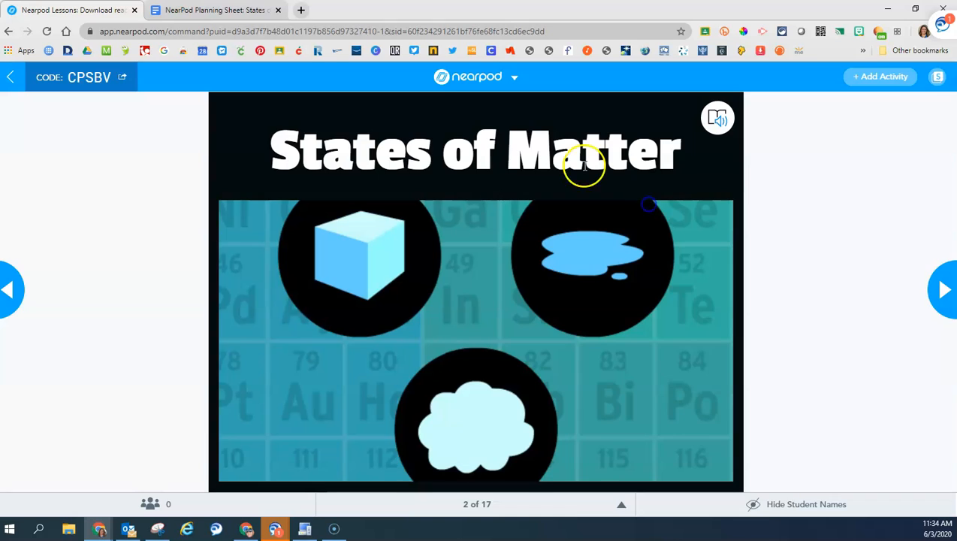
left_click(15, 77)
left_click(490, 214)
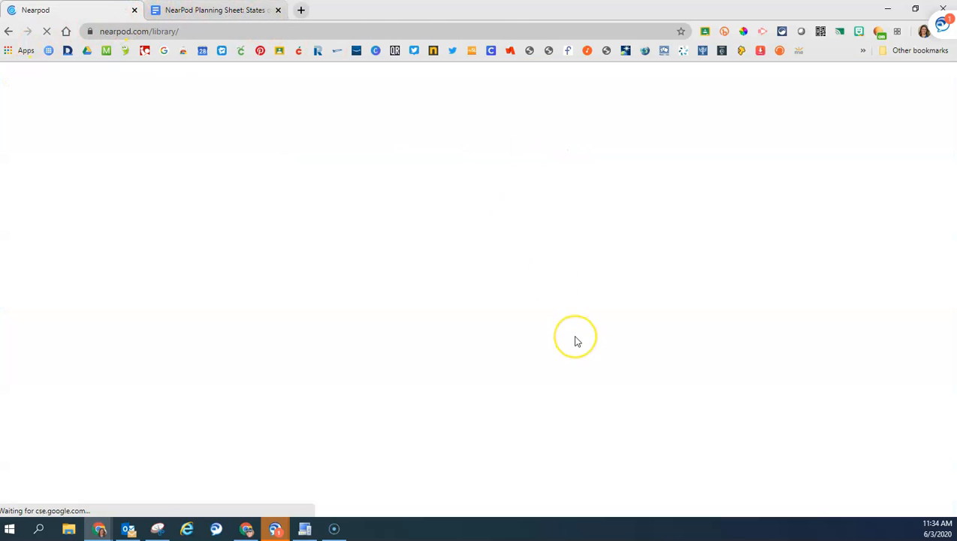
Step: Launch States of Matter in student-paced mode with required student submissions, show its share link, and close the sharing dialog
mouse_move(453, 390)
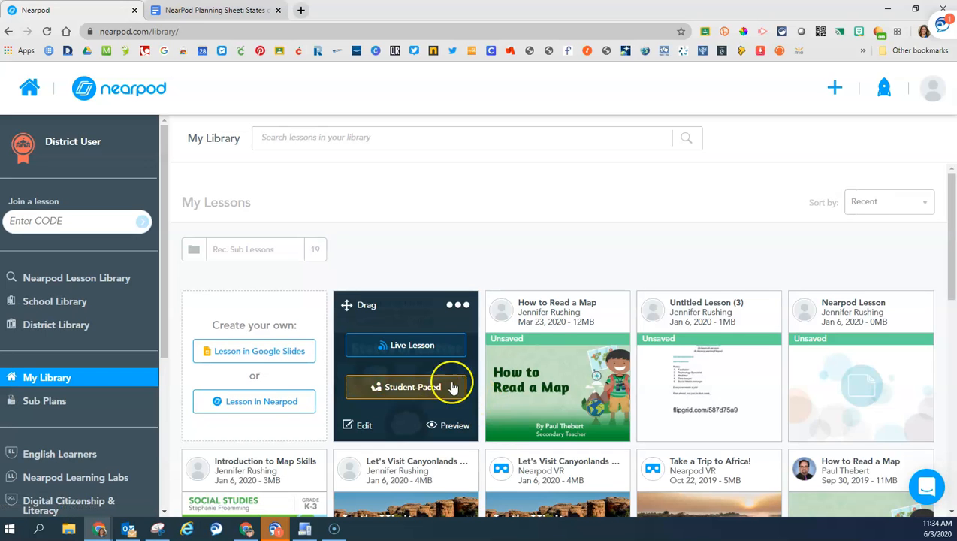
left_click(406, 389)
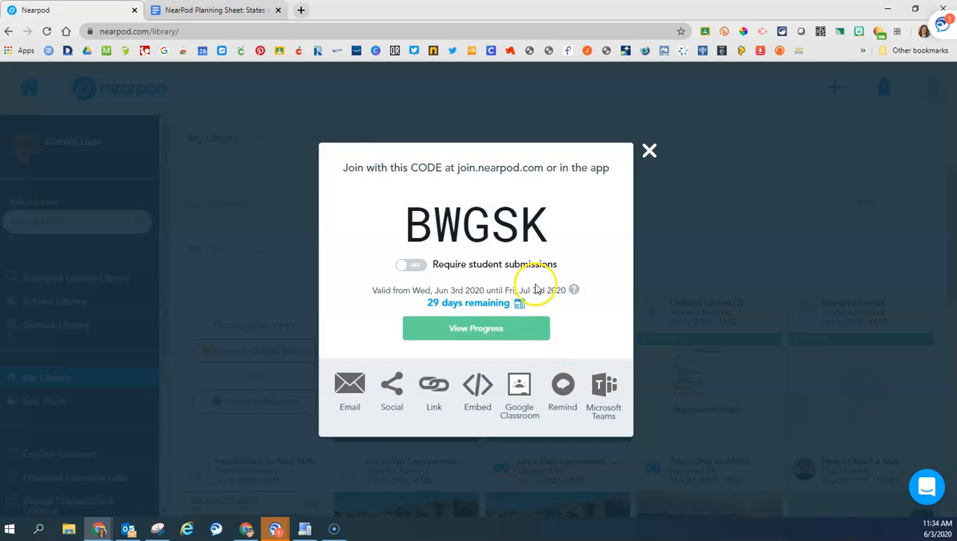
left_click(403, 266)
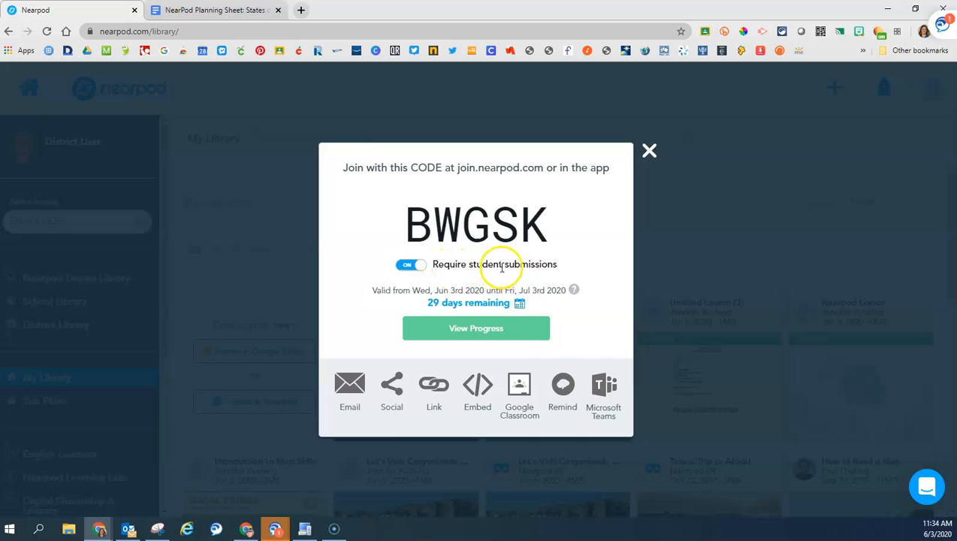
left_click(434, 388)
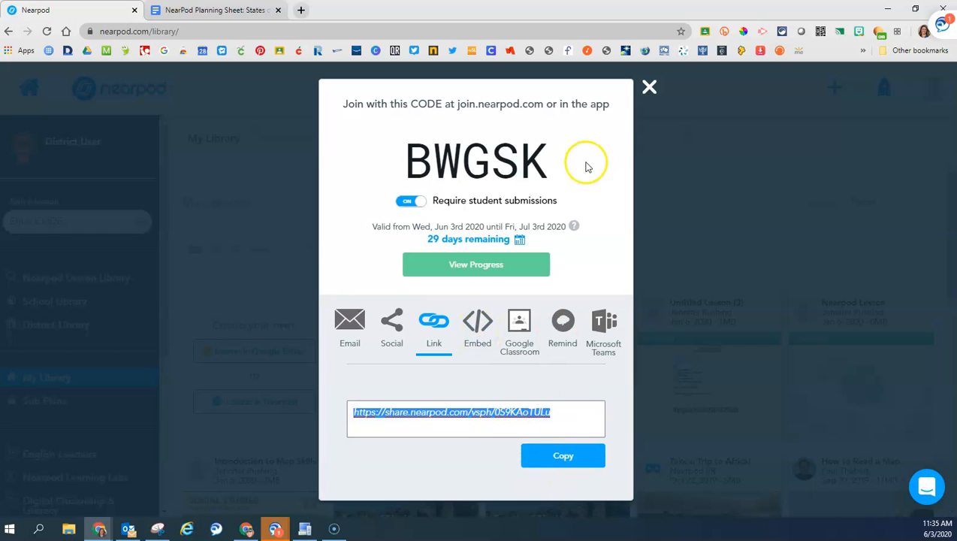
left_click(649, 87)
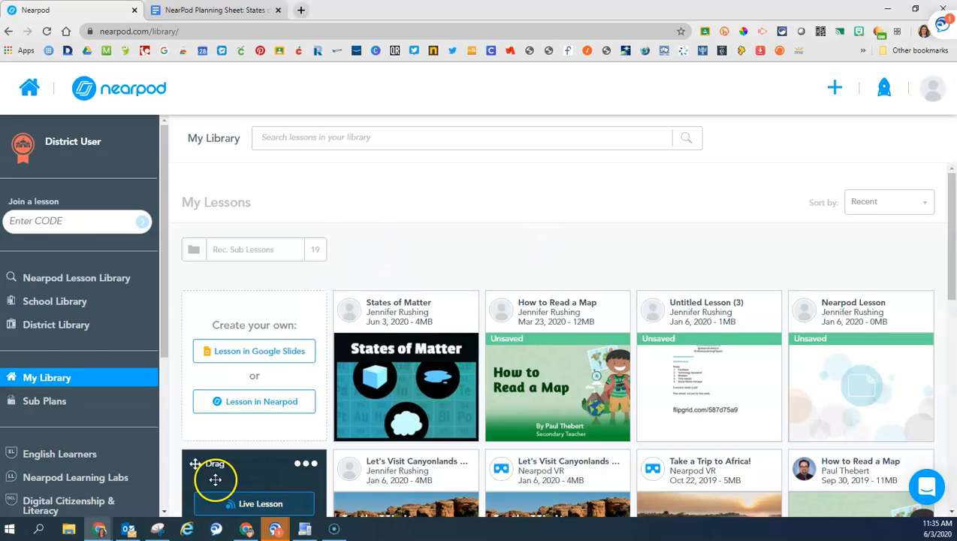
mouse_move(339, 534)
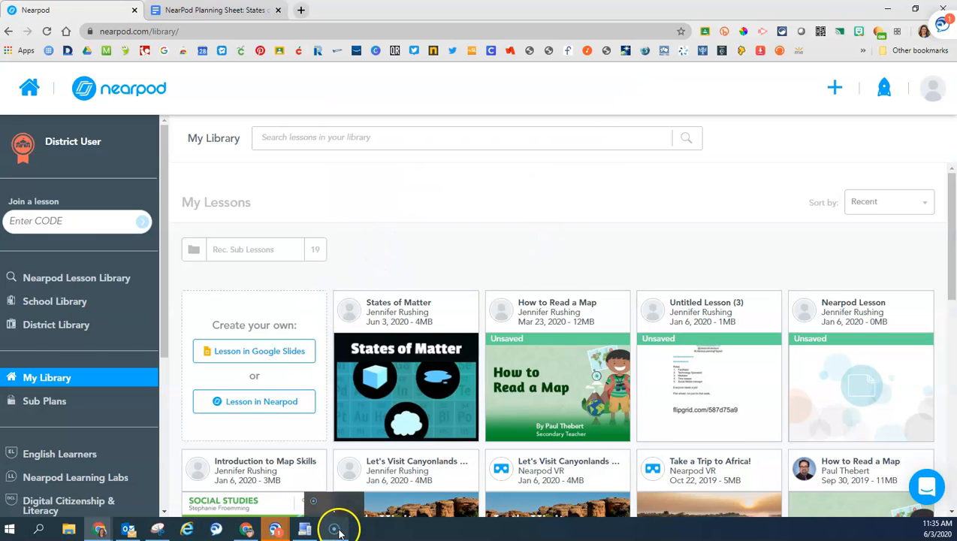